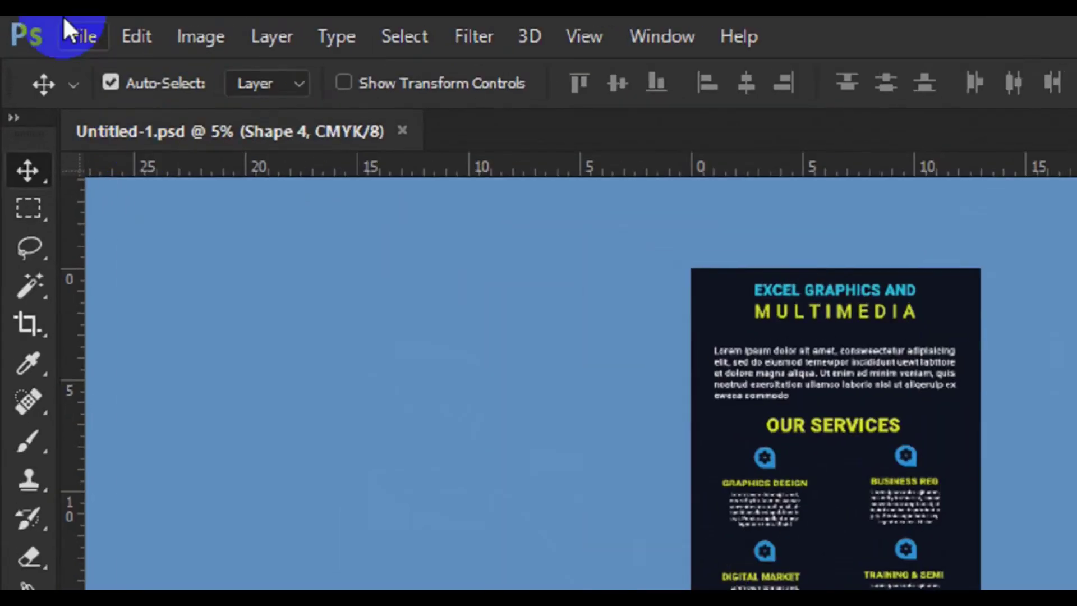
Start a new document from File > New and rename the preset 'Creative Roll-Up Banner'.
left_click(82, 35)
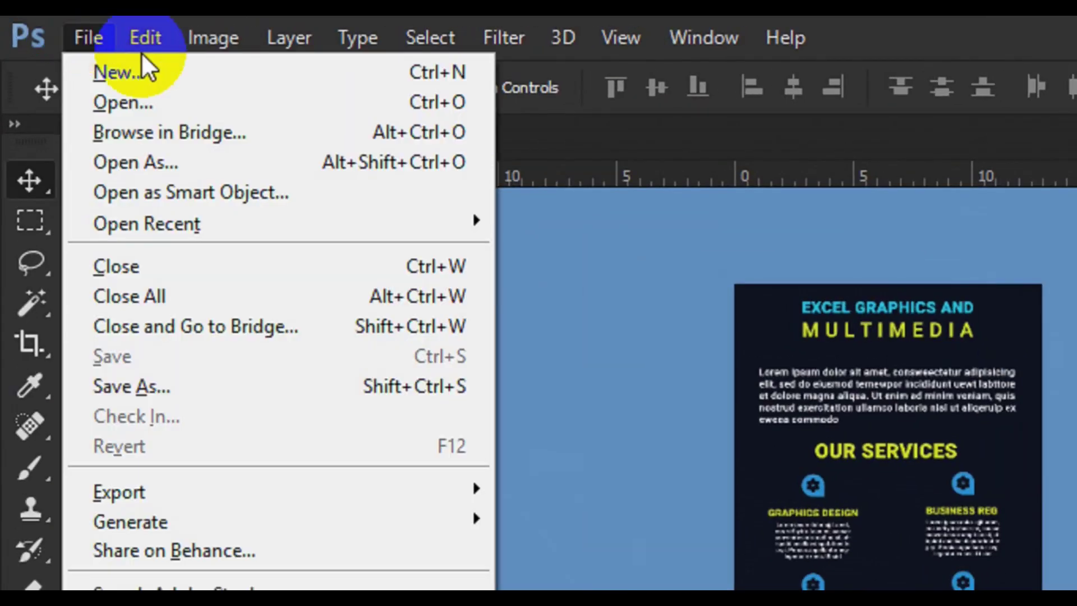
left_click(143, 72)
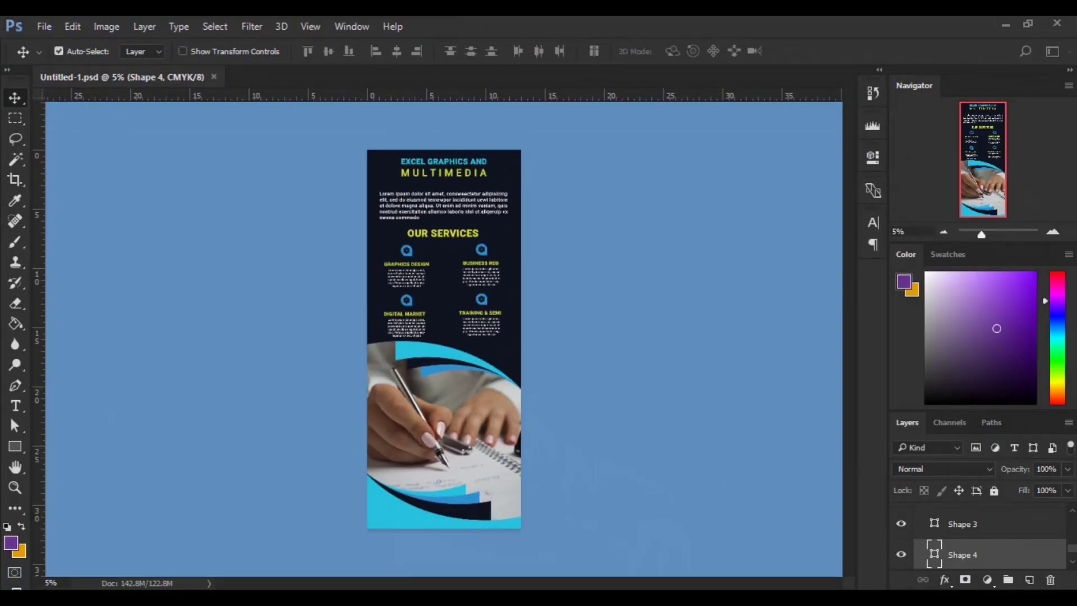
left_click(787, 191)
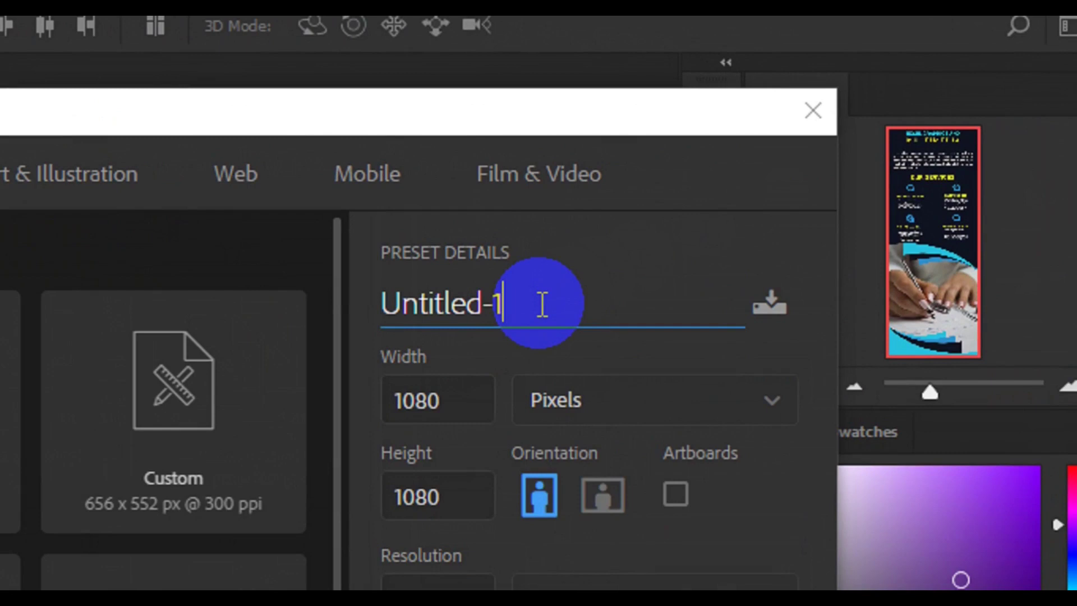
key("ctrl+a")
key("BackSpace")
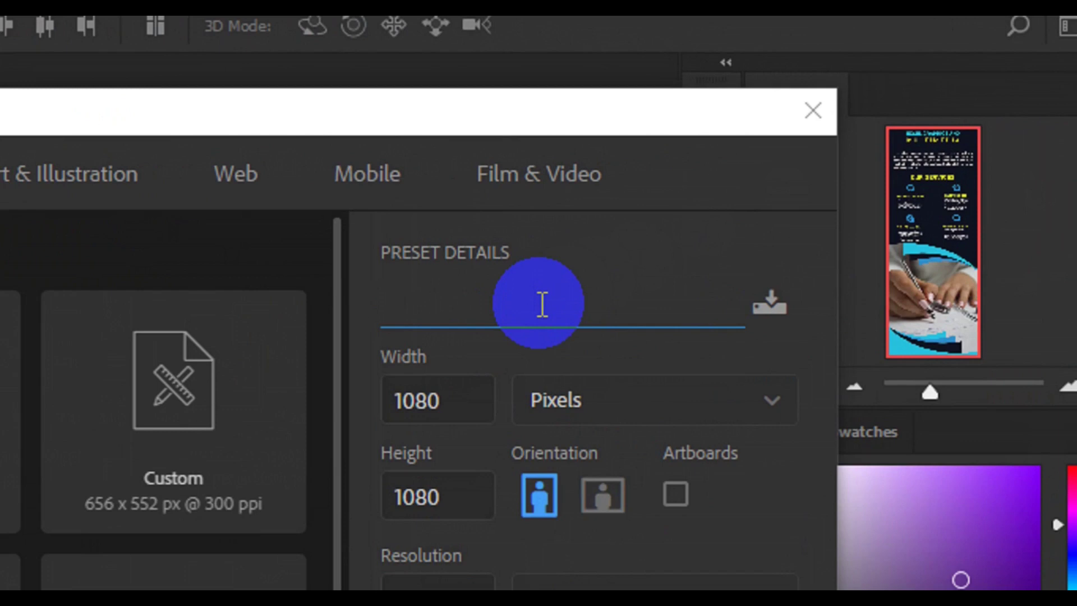
type("Cr")
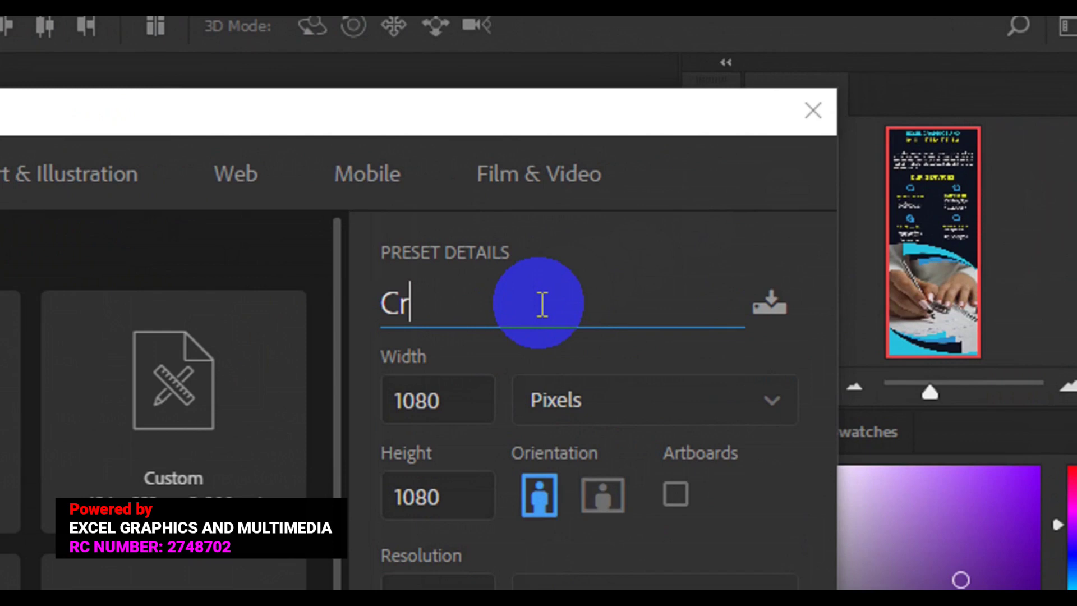
type("eative Roll-Up Banner")
left_click(456, 413)
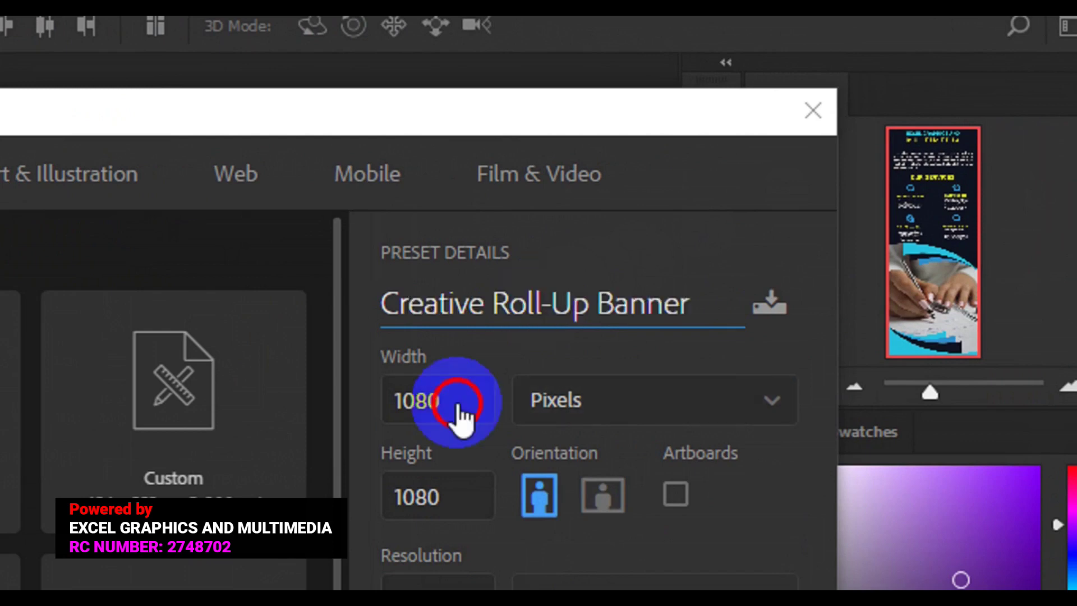
Create the banner document at 3900 x 9600 px, 300 ppi, CMYK Color.
left_click(444, 404)
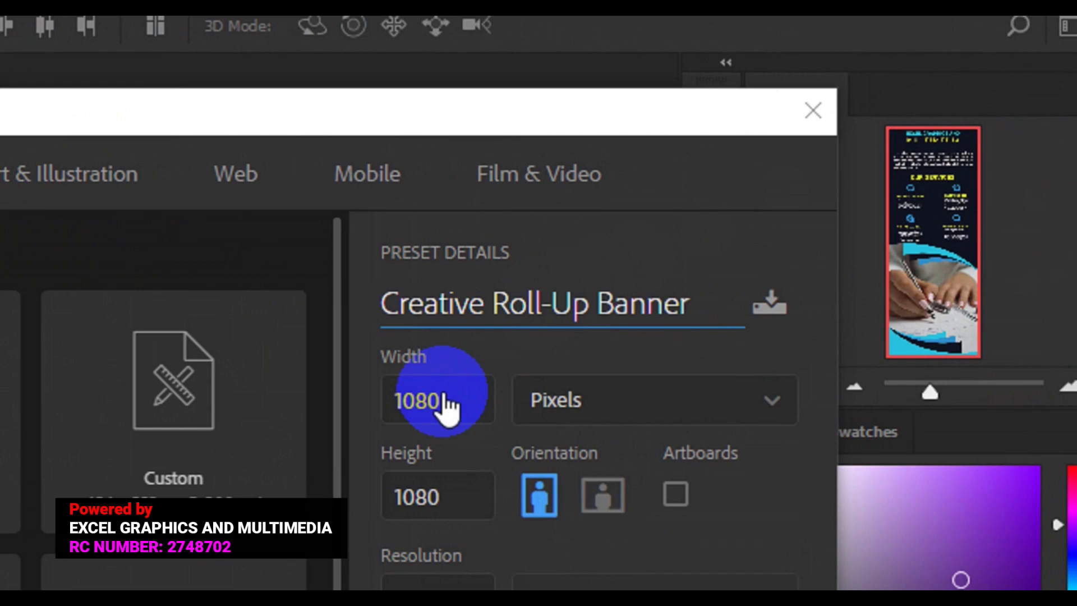
left_click(455, 406)
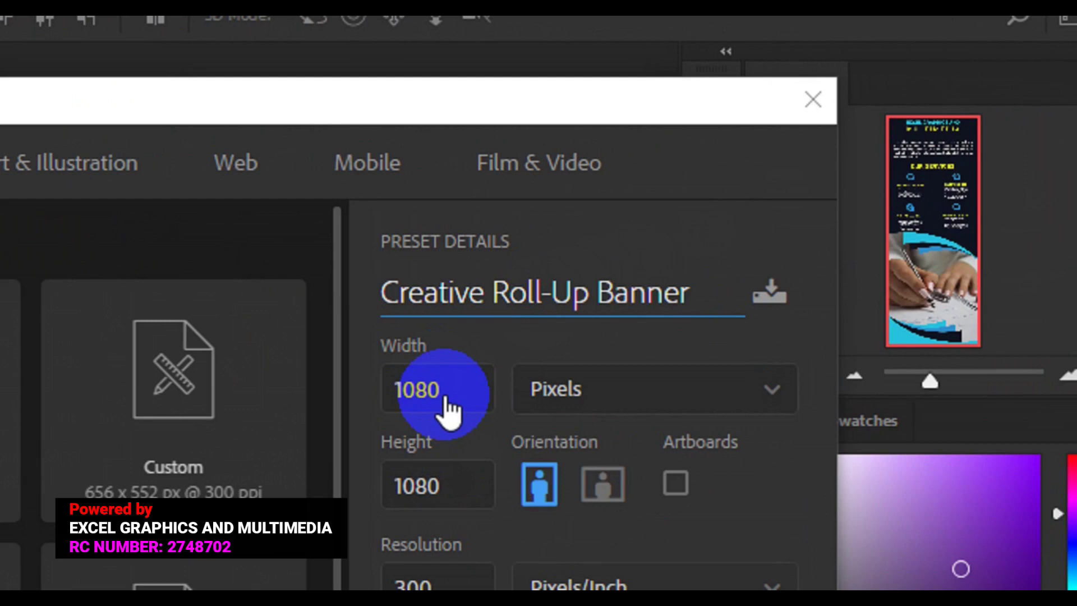
left_click(464, 395)
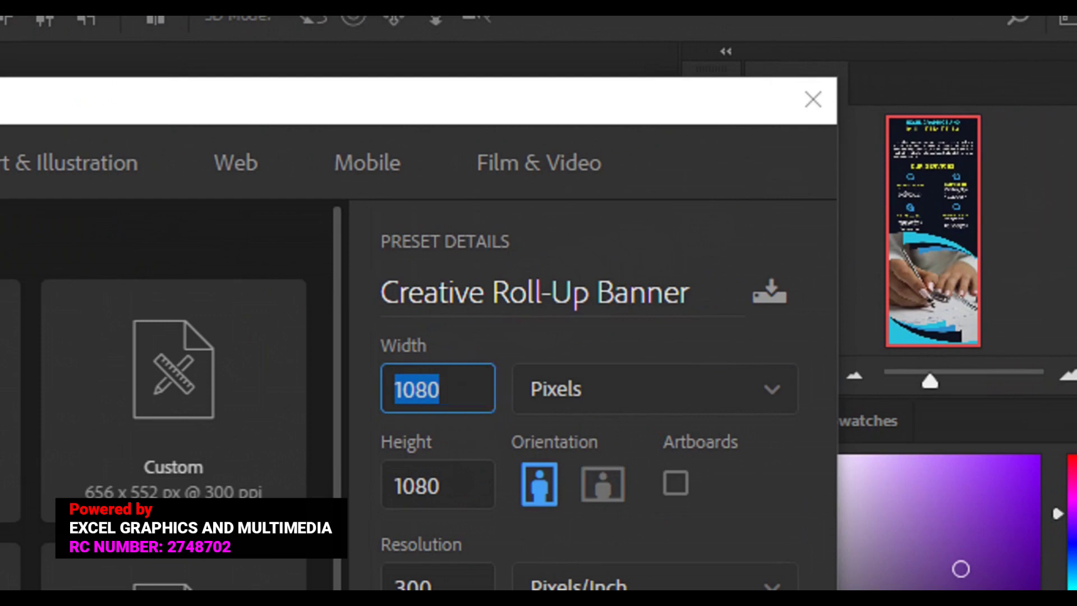
type("3900")
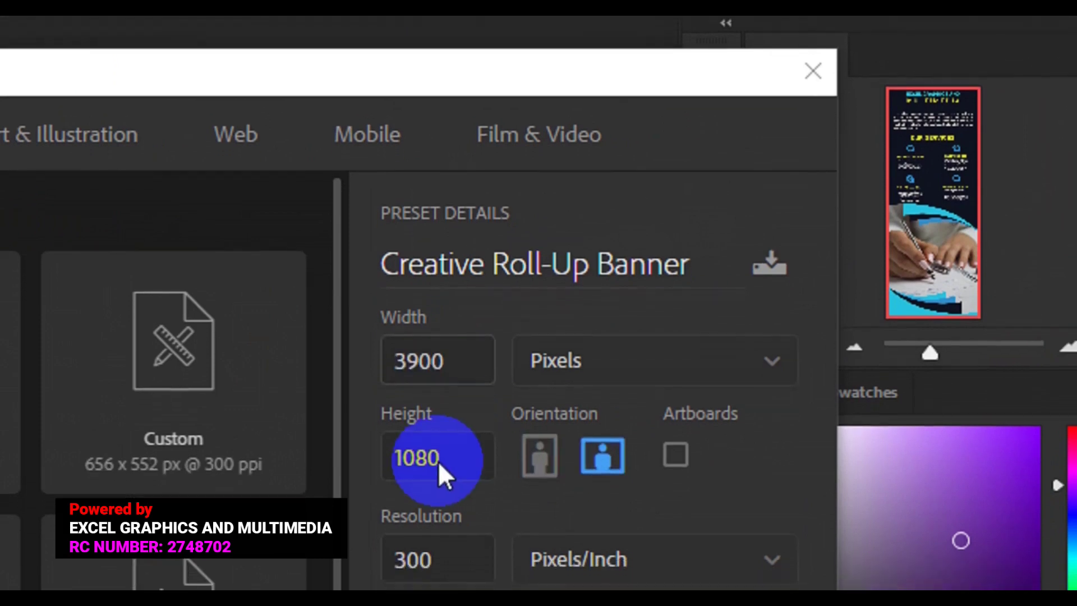
left_click(430, 483)
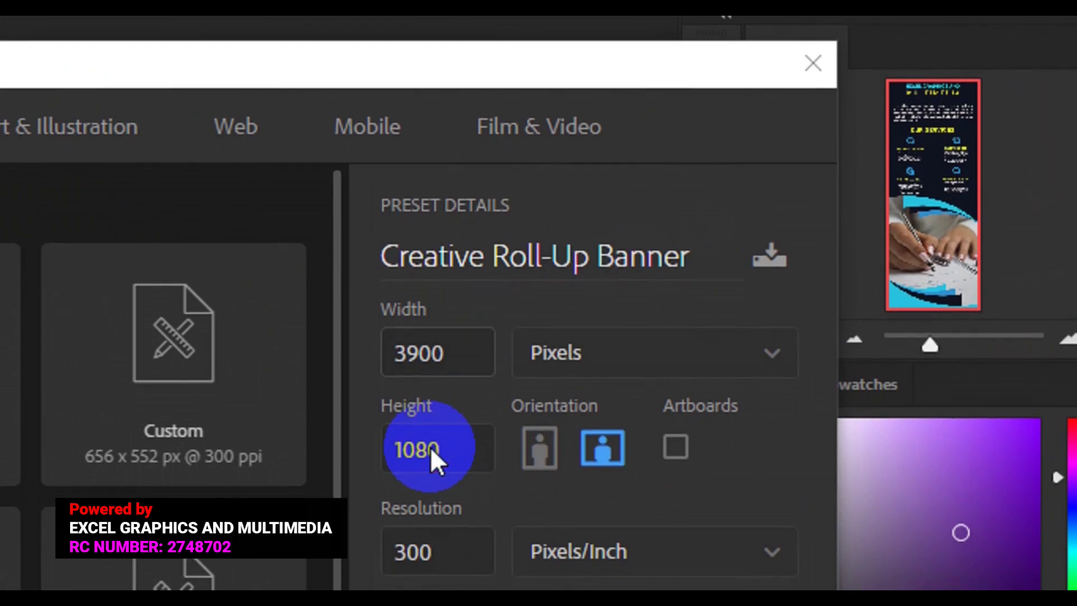
left_click(430, 447)
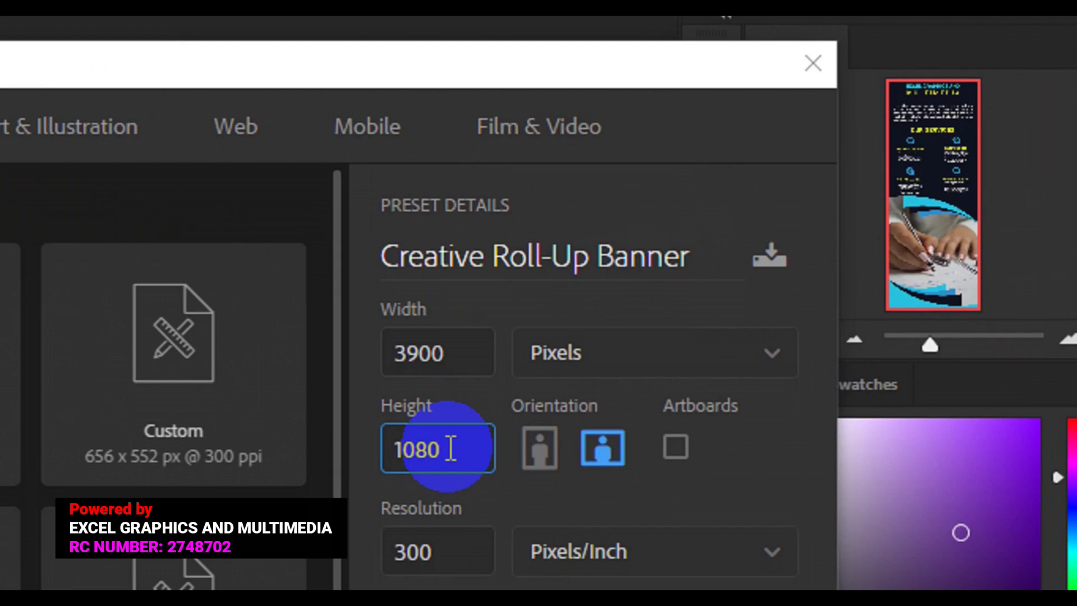
key("BackSpace")
key("BackSpace")
key("BackSpace")
key("BackSpace")
type("9600")
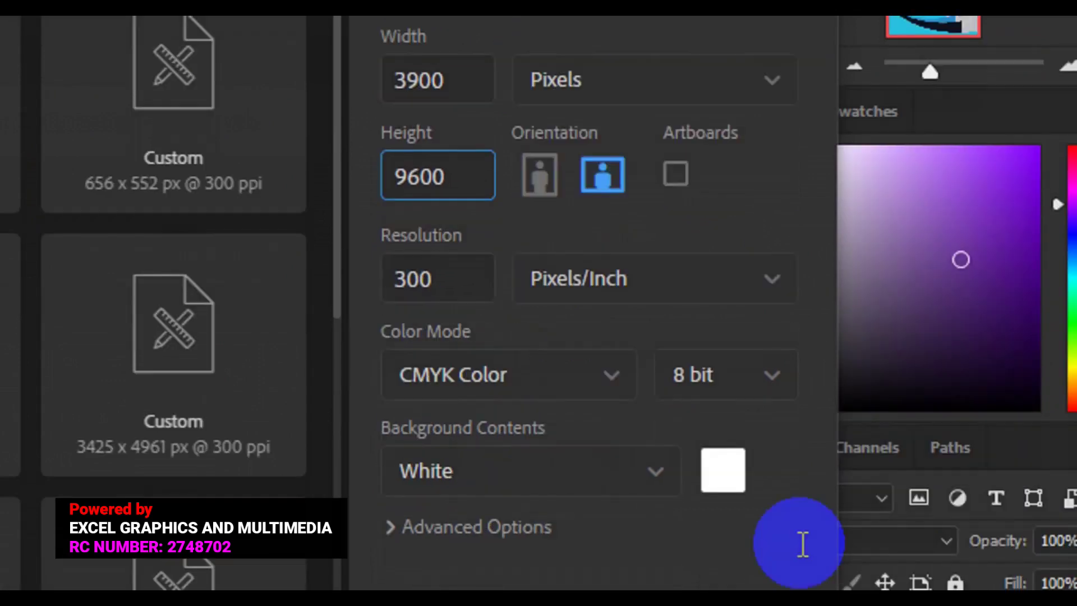
left_click(751, 547)
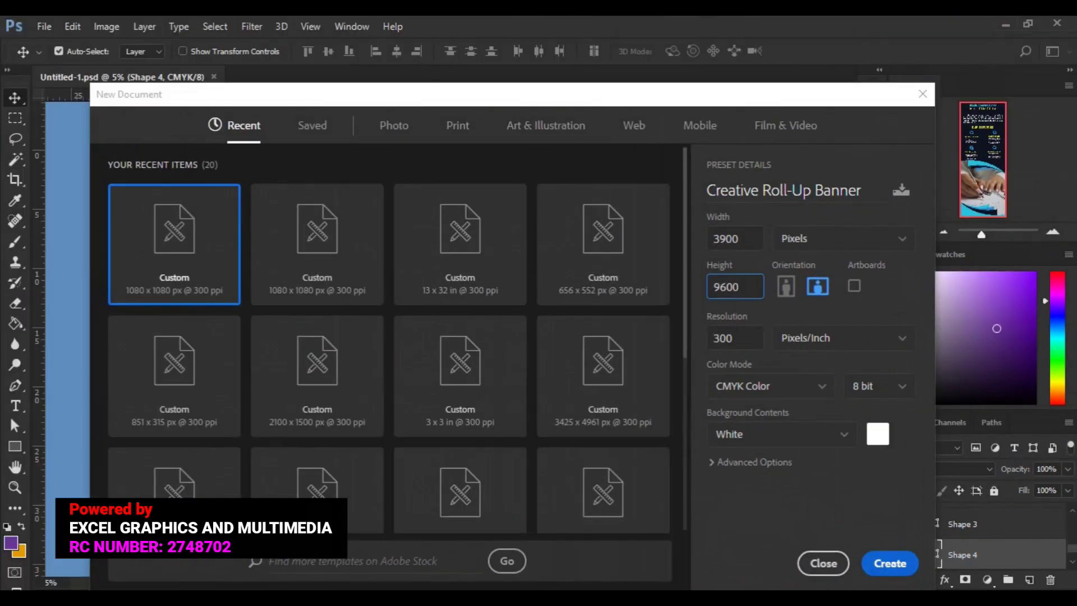
left_click(890, 563)
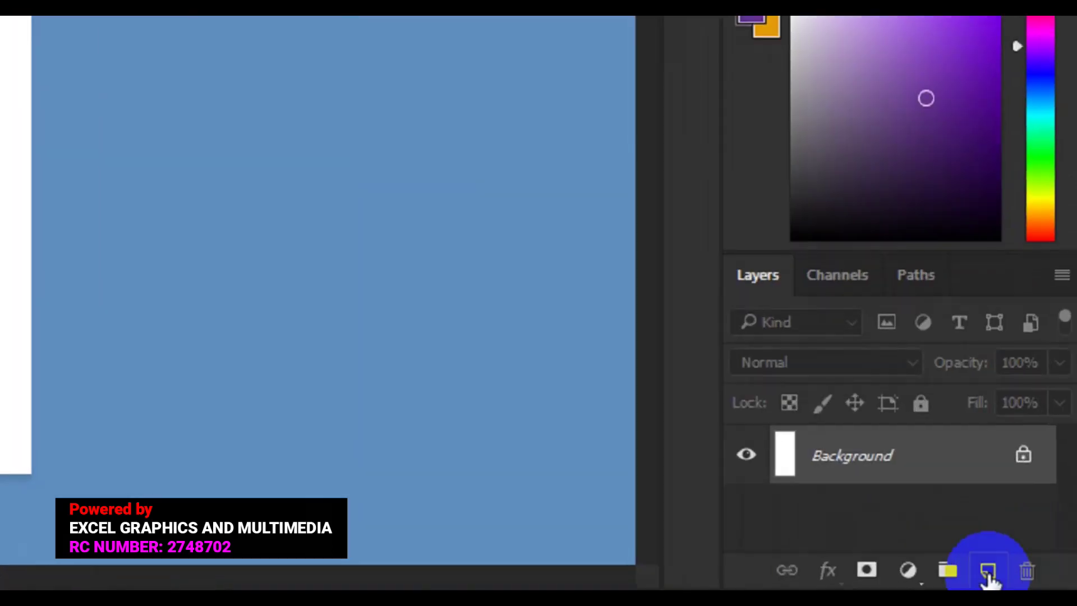
Add Layer 1, give the Pen tool no fill and a black stroke, and place the first anchor.
left_click(986, 576)
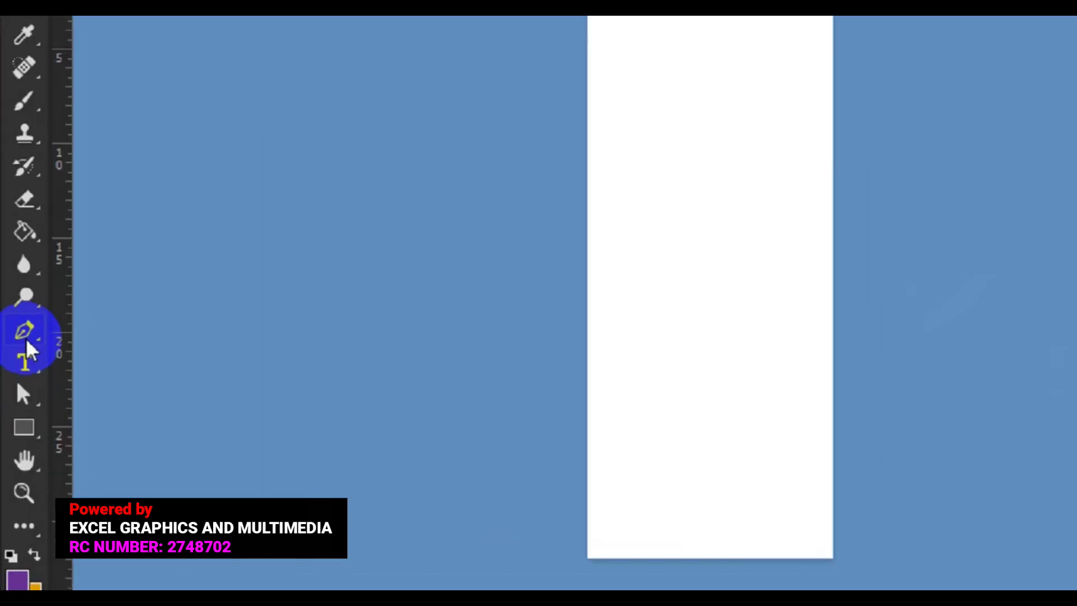
left_click(31, 316)
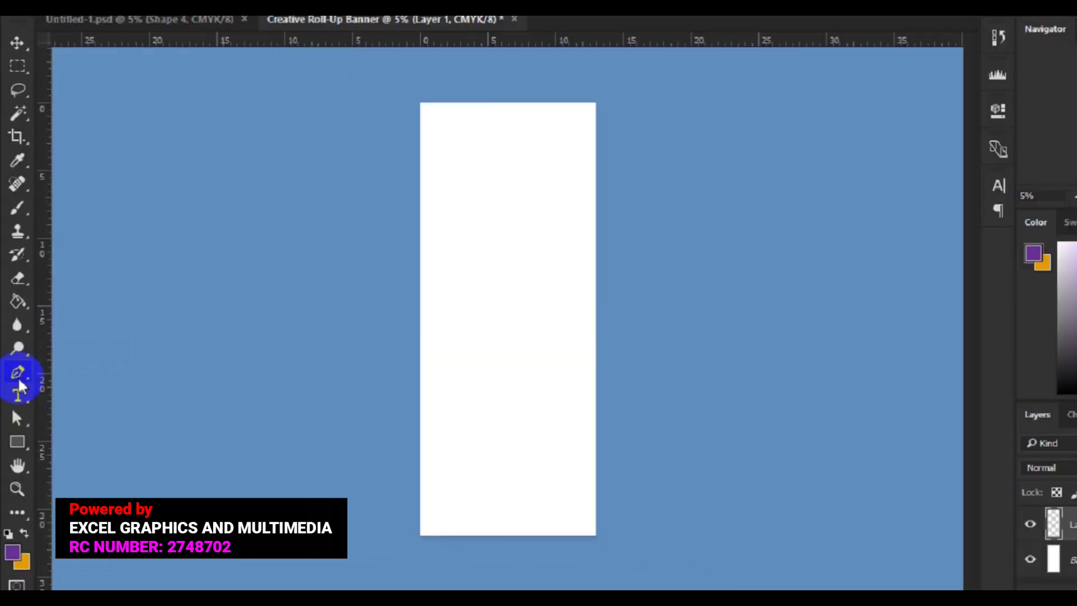
left_click(151, 50)
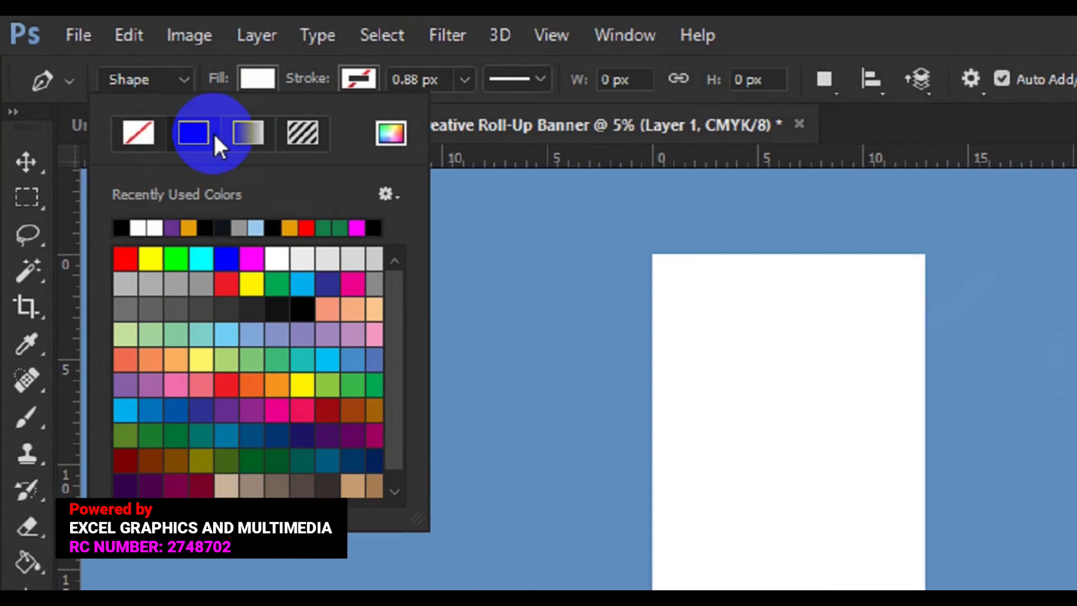
left_click(138, 134)
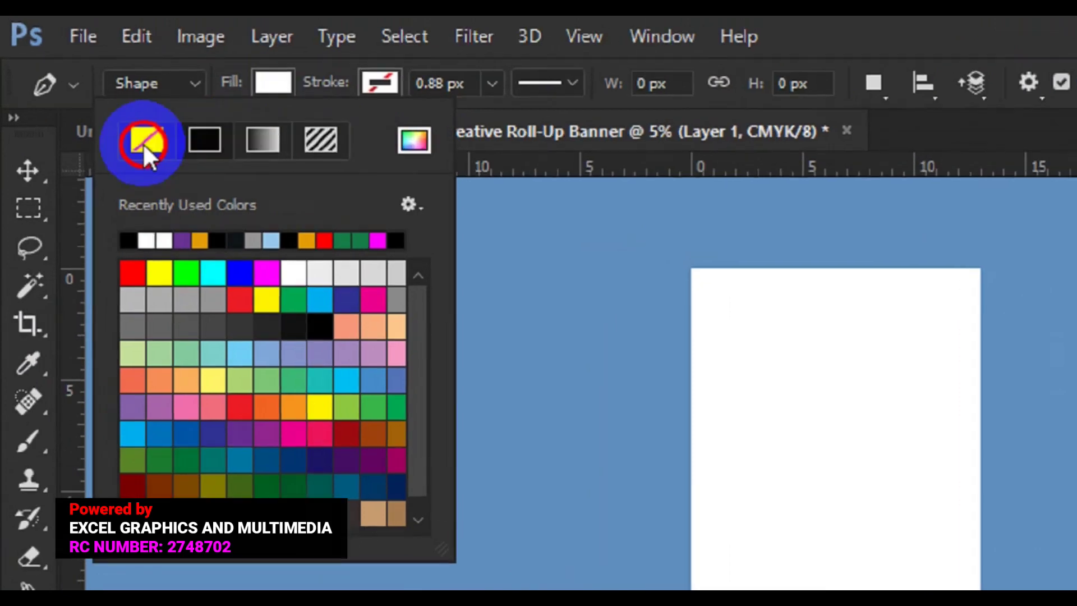
left_click(214, 137)
left_click(400, 89)
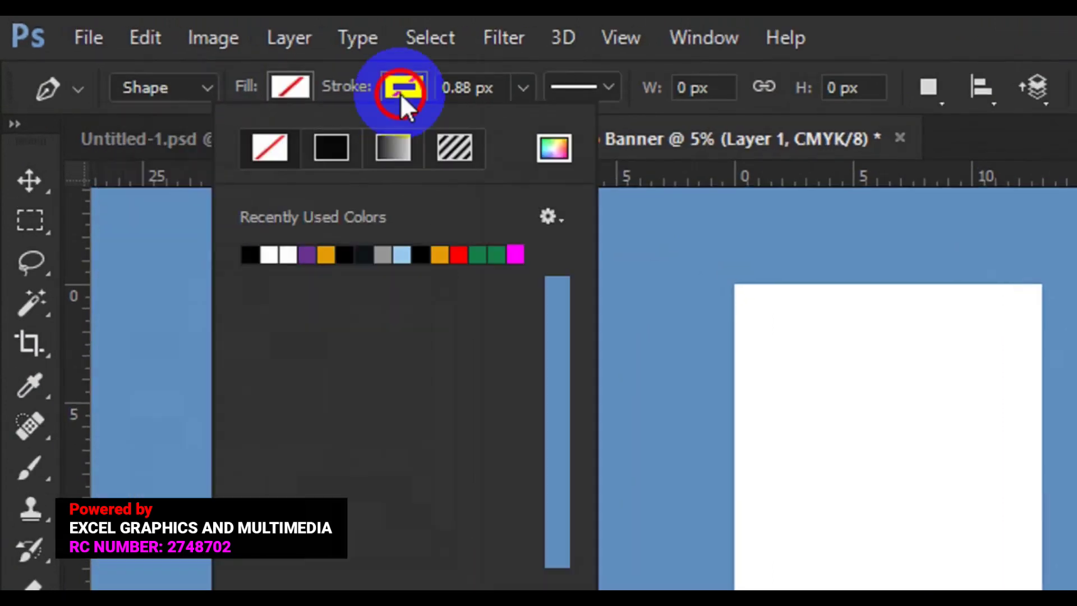
left_click(250, 255)
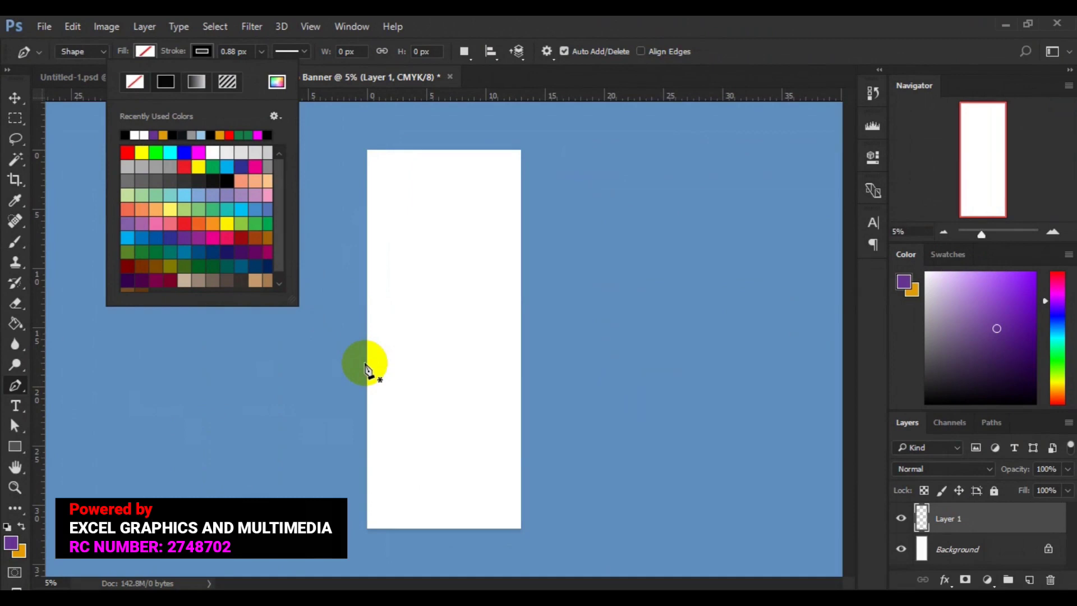
left_click(367, 335)
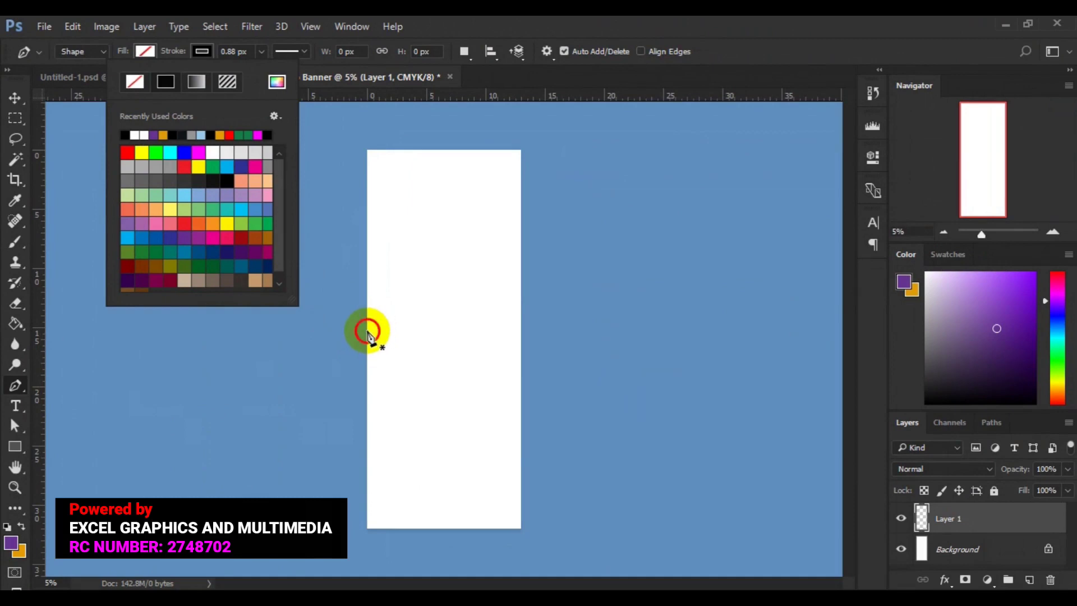
Draw a closed shape whose lower edge arcs from the left edge to the right edge.
left_click(521, 386)
key("ctrl+z")
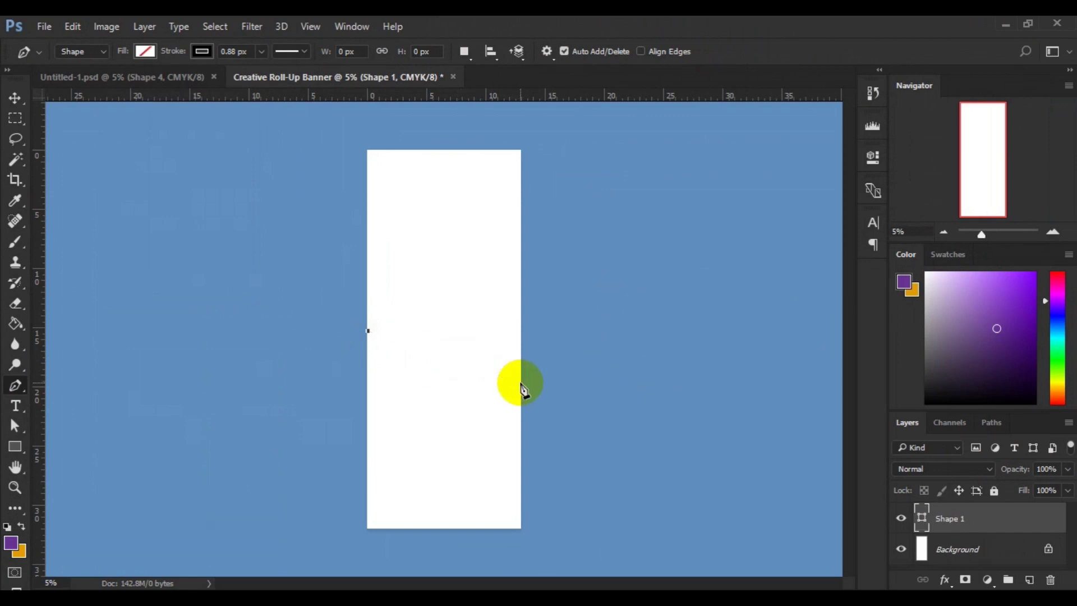
left_click_drag(521, 383, 583, 481)
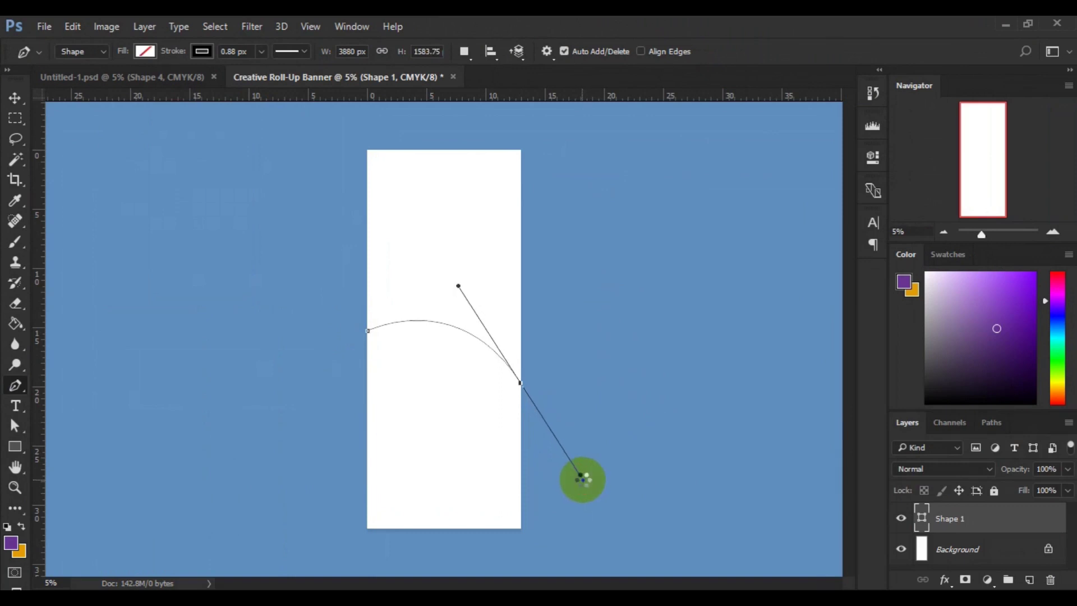
left_click(520, 383, "alt")
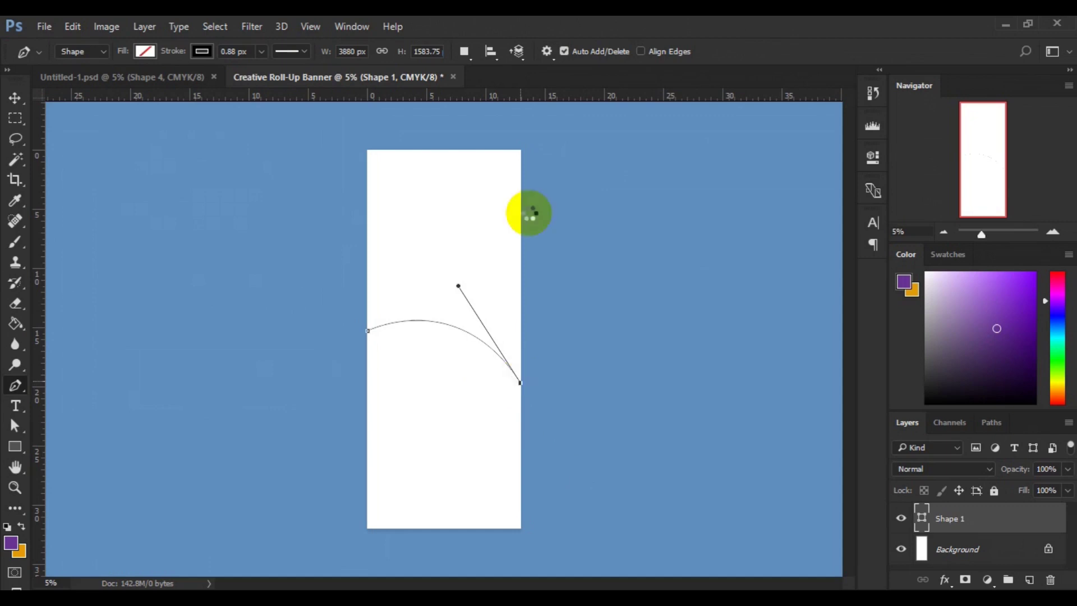
left_click(522, 148)
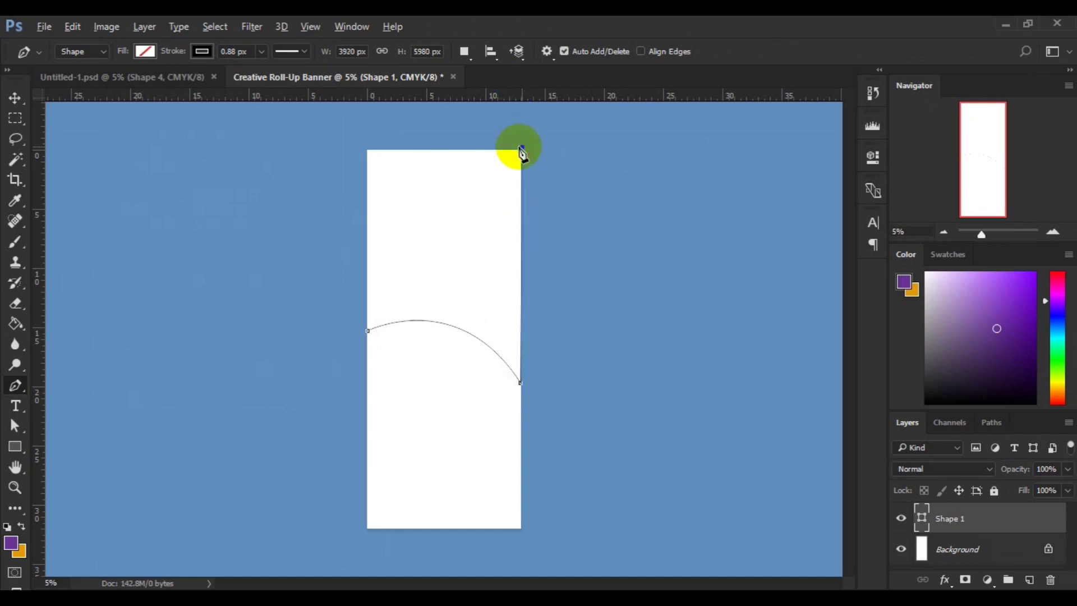
left_click(365, 149)
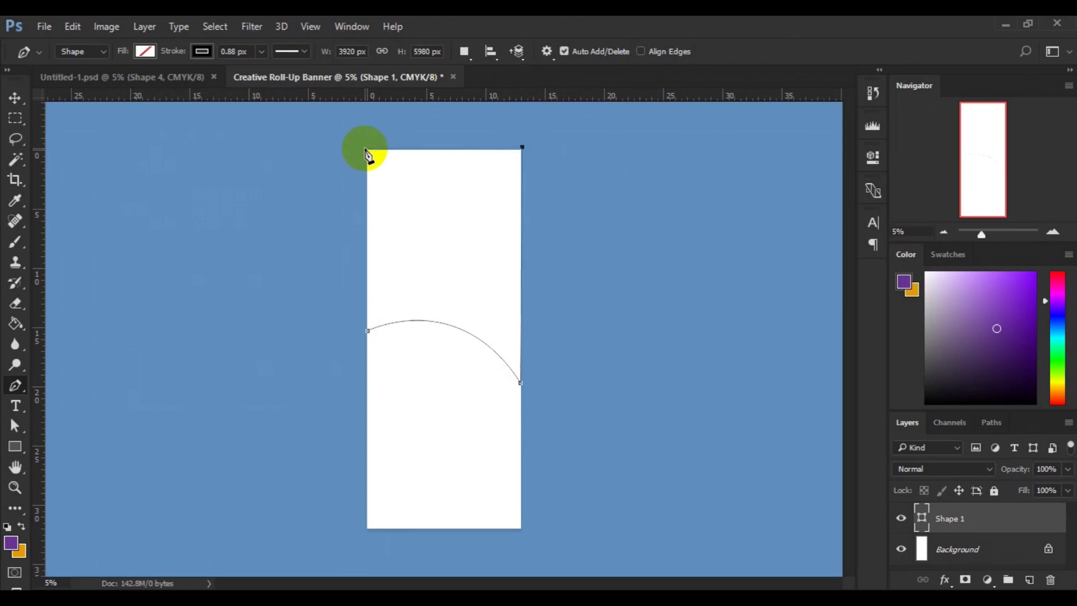
left_click(368, 331)
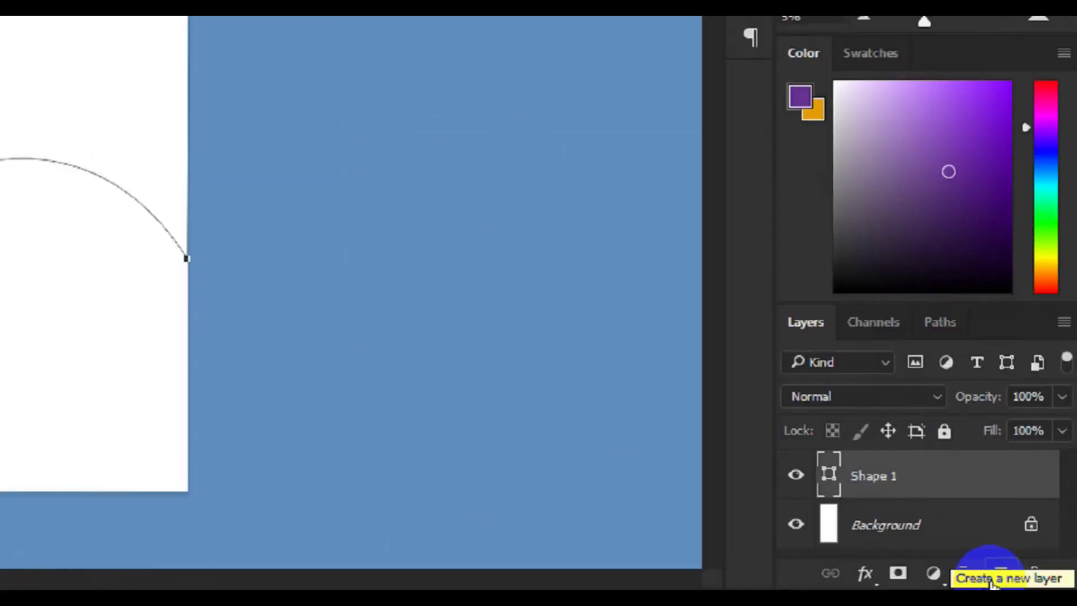
Add another empty layer and reselect the Shape 1 arc layer.
left_click(1028, 580)
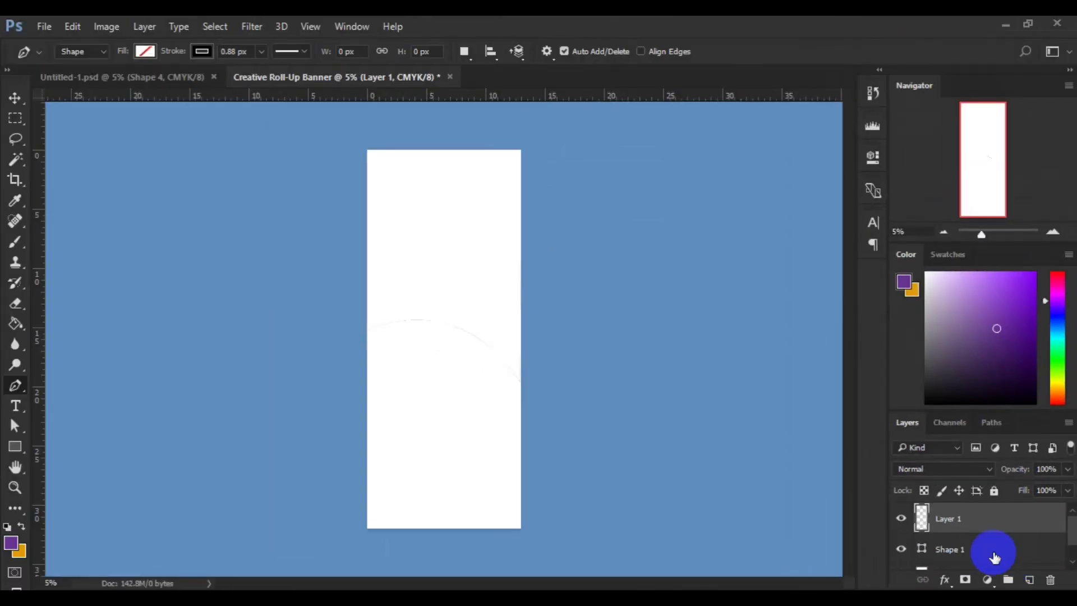
left_click(994, 555)
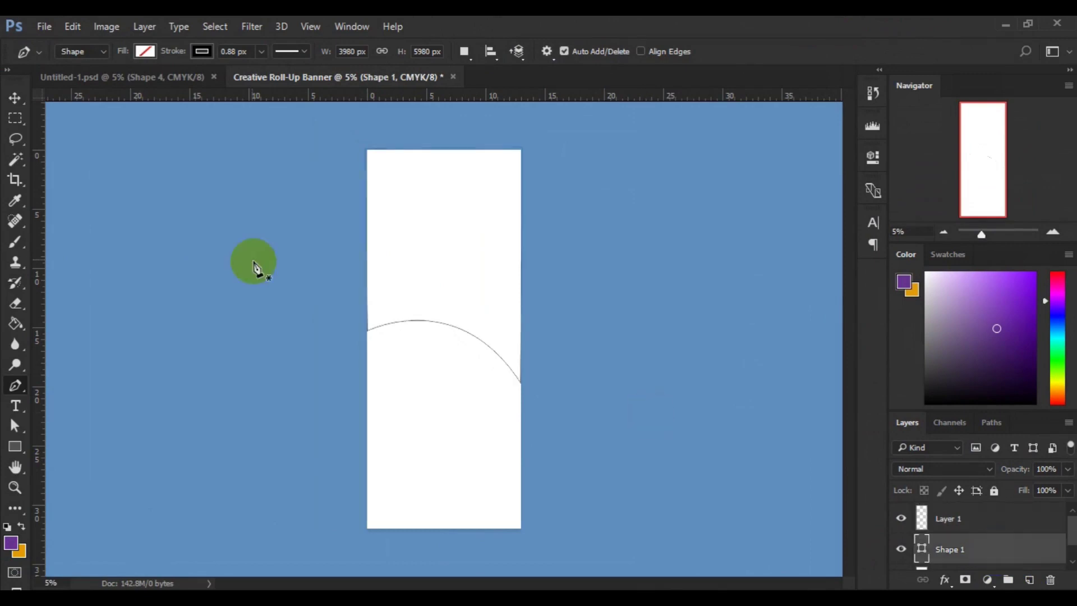
left_click(137, 54)
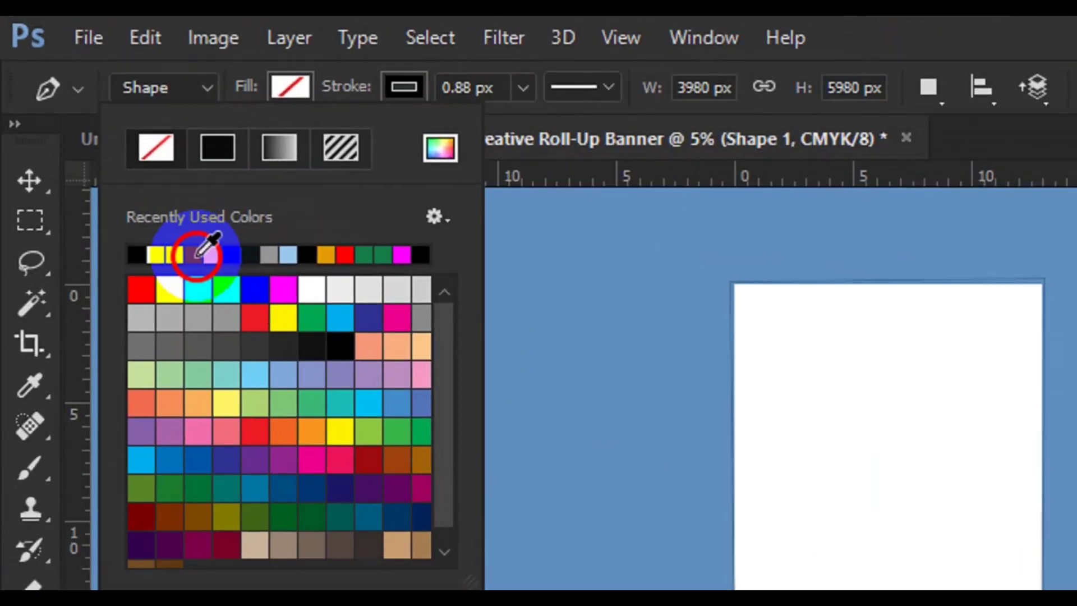
Fill Shape 1 with the purple recent colour, then make Layer 1 active.
left_click(185, 240)
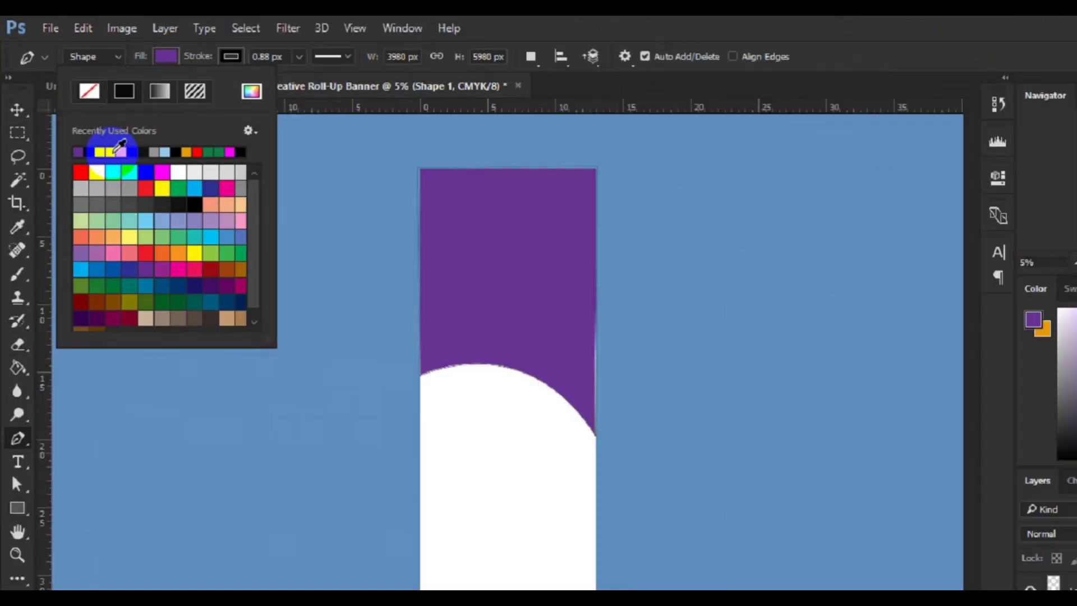
left_click(958, 532)
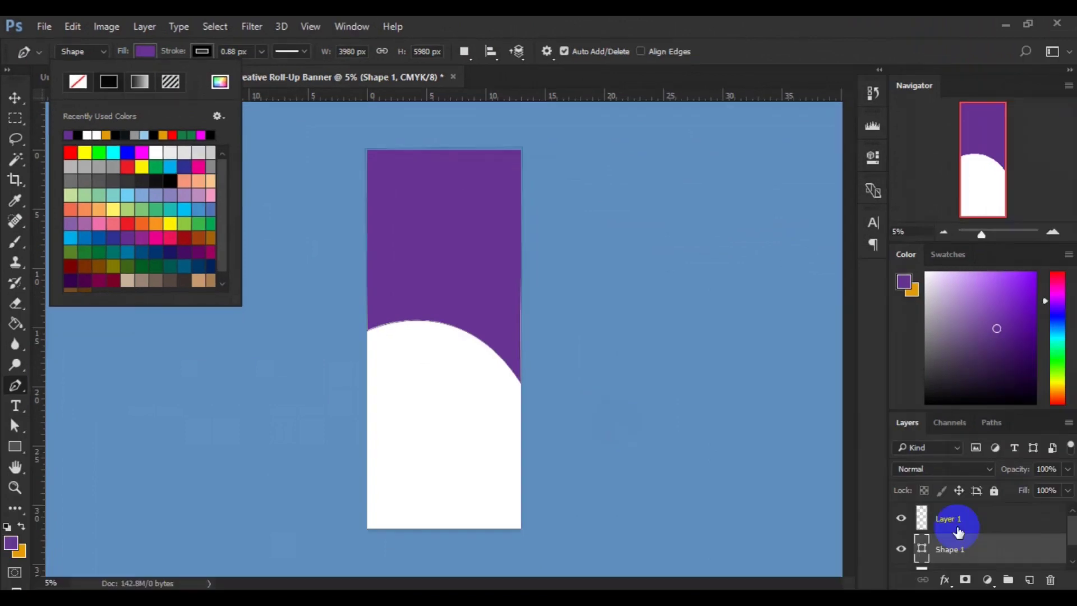
left_click(989, 529)
left_click(989, 530)
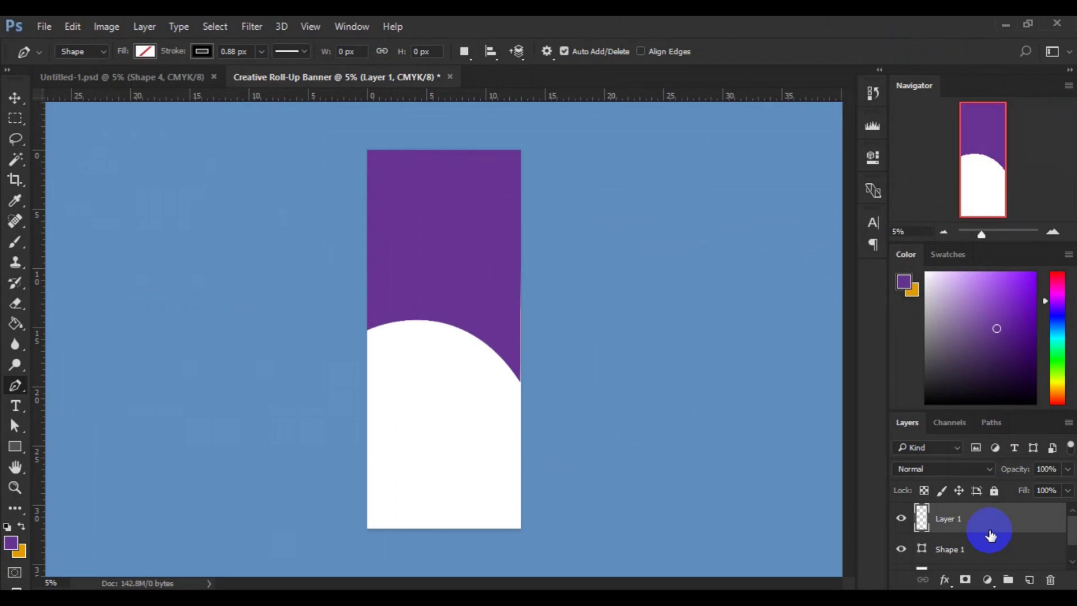
Draw a closed strip path along the arch from its top to the right edge.
left_click(401, 317)
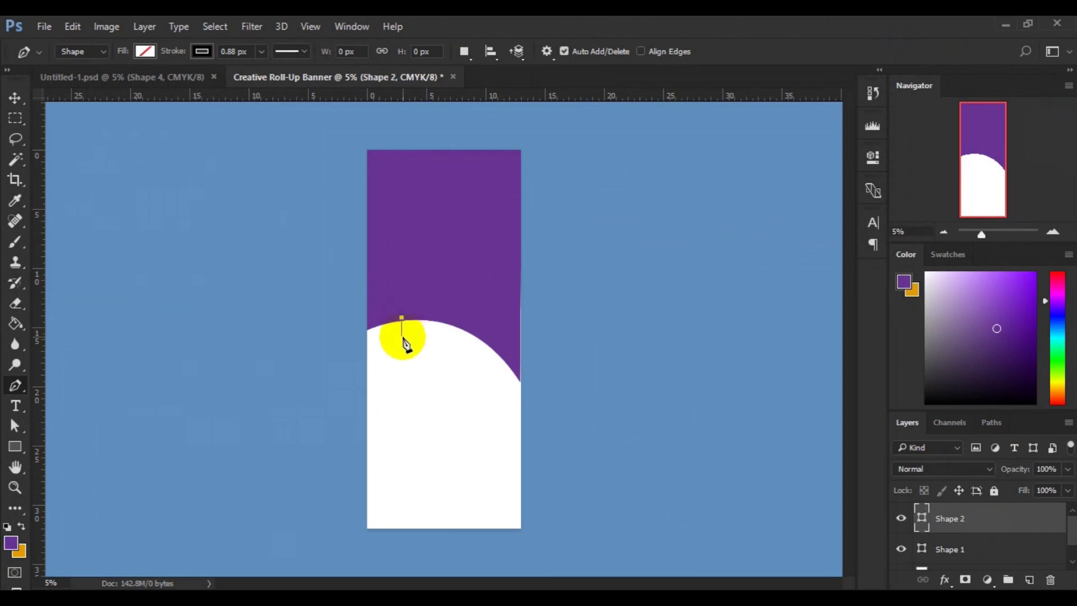
left_click(402, 336)
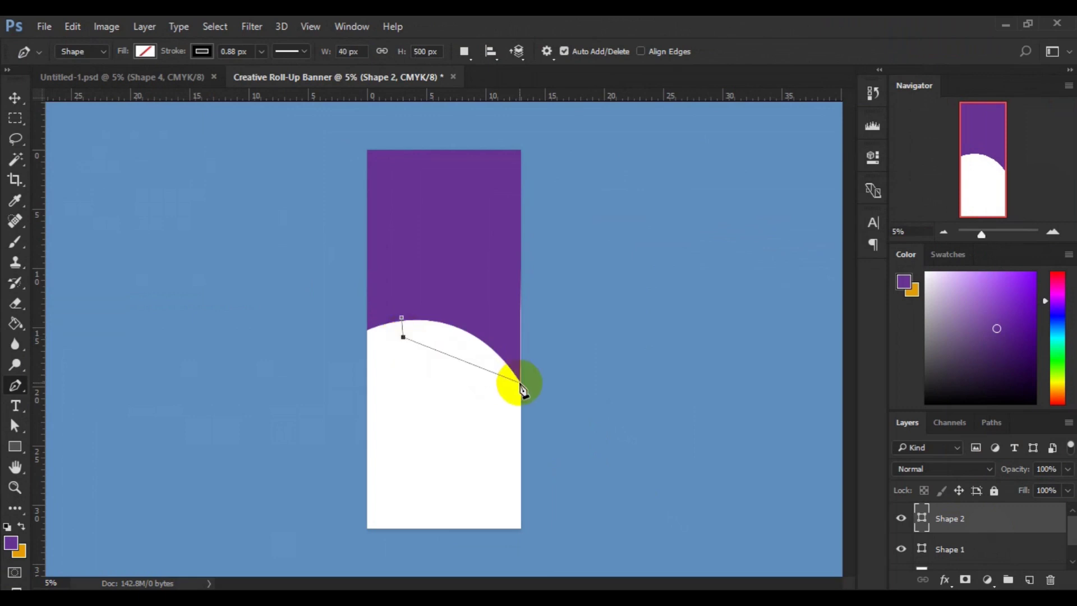
left_click_drag(520, 385, 563, 440)
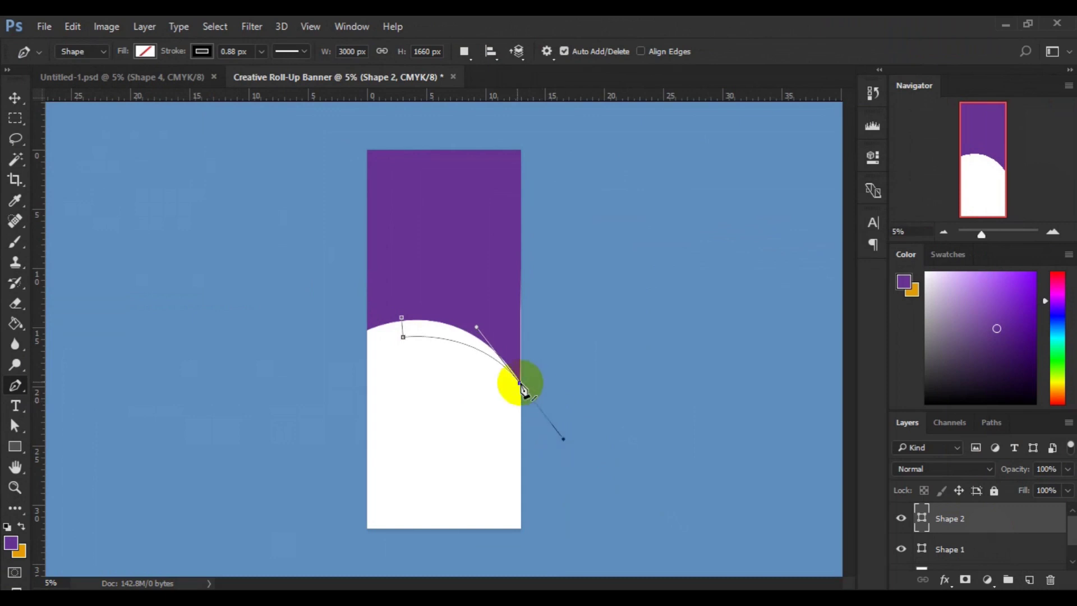
left_click(520, 385)
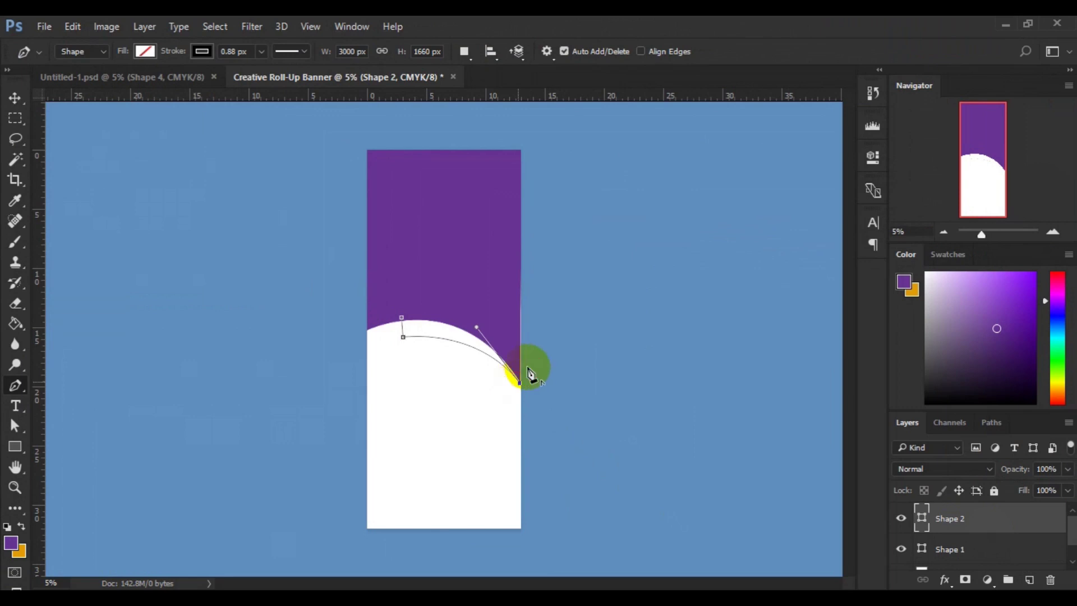
left_click(527, 367)
left_click(526, 330)
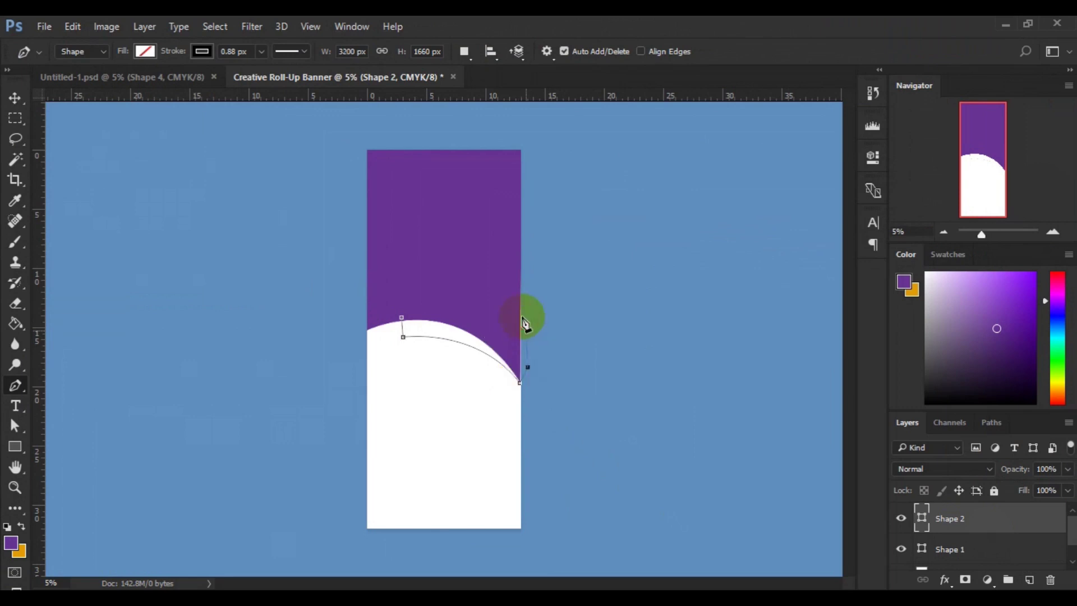
left_click(402, 318)
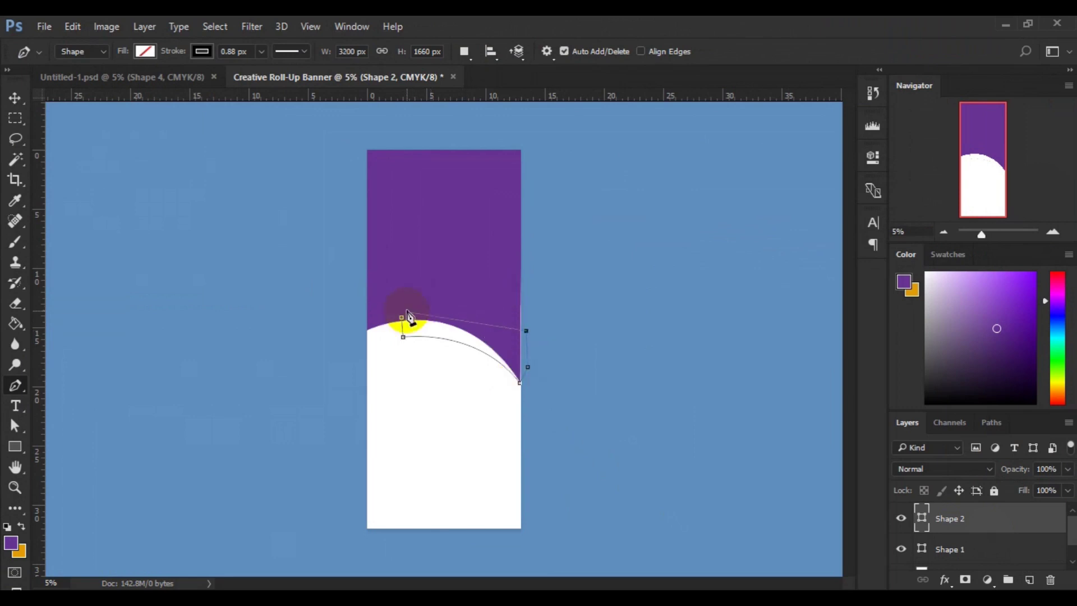
left_click(401, 318)
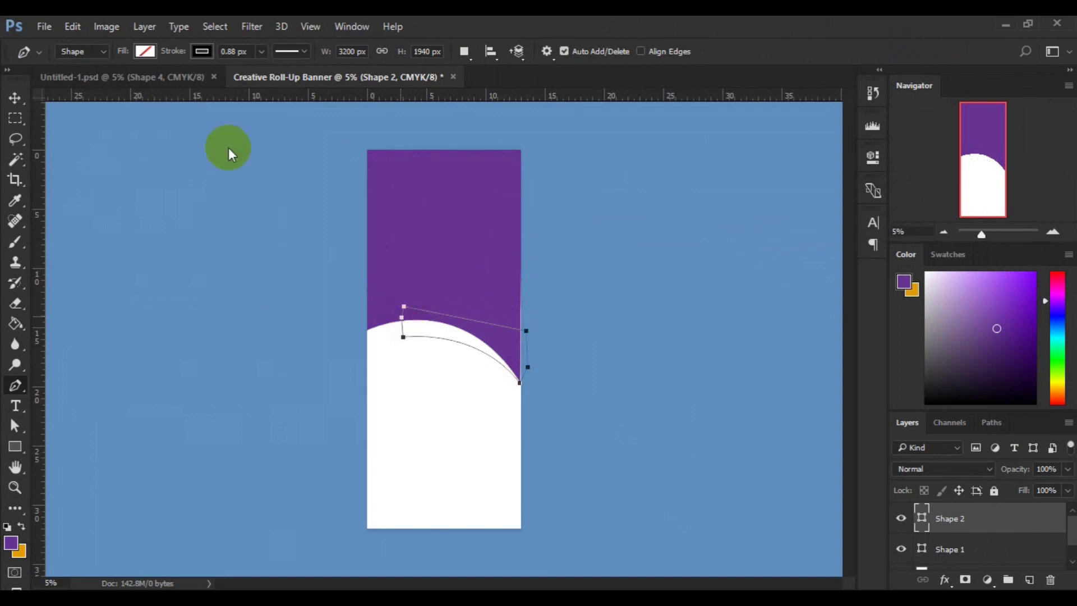
Fill the new Shape 2 strip with black.
left_click(146, 52)
left_click(116, 136)
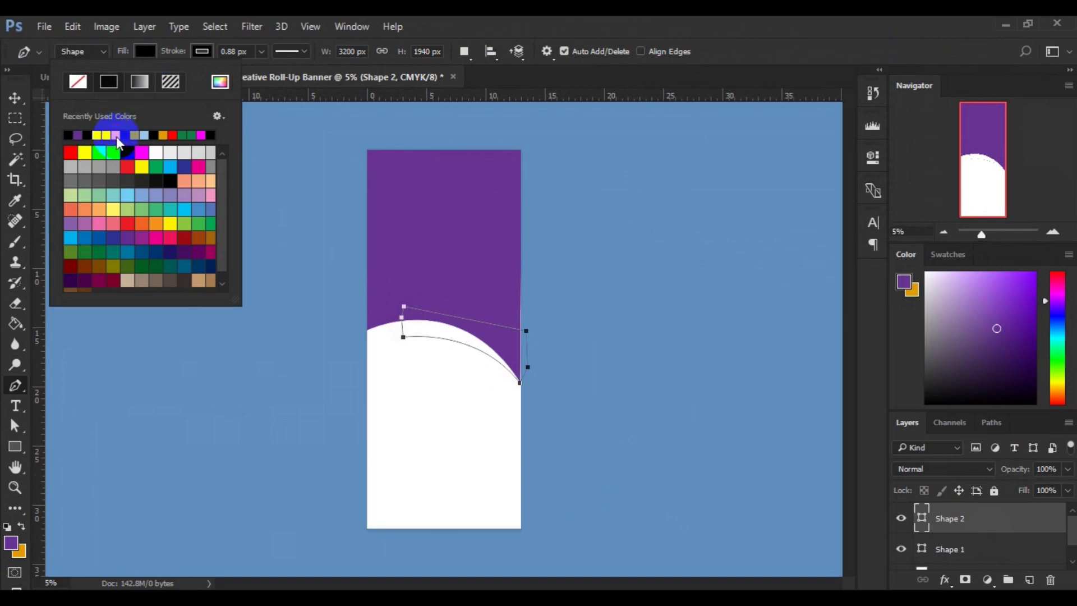
left_click(20, 95)
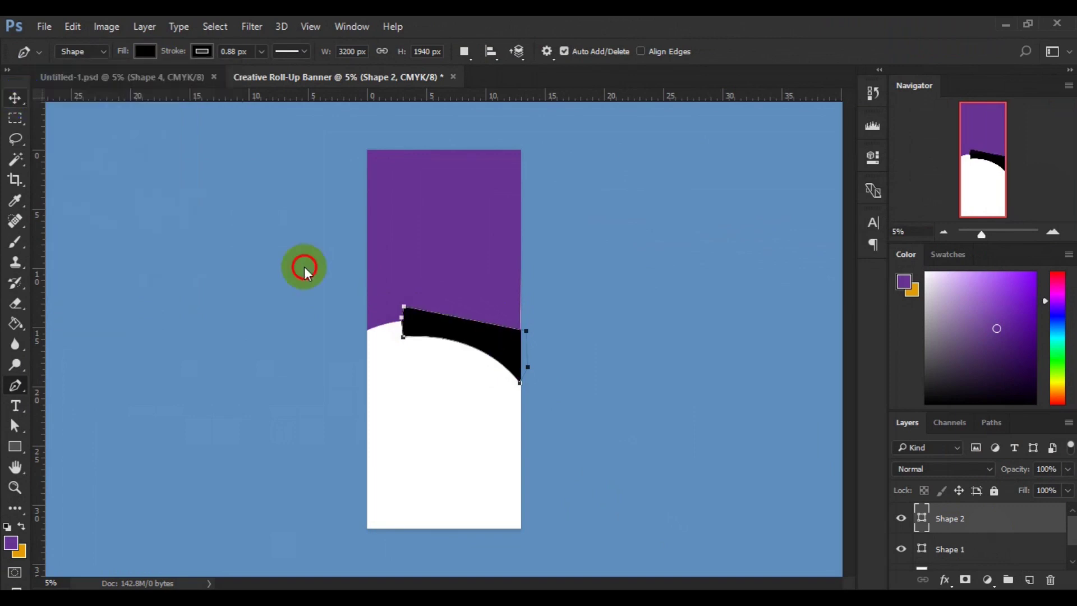
key("v")
left_click(976, 525)
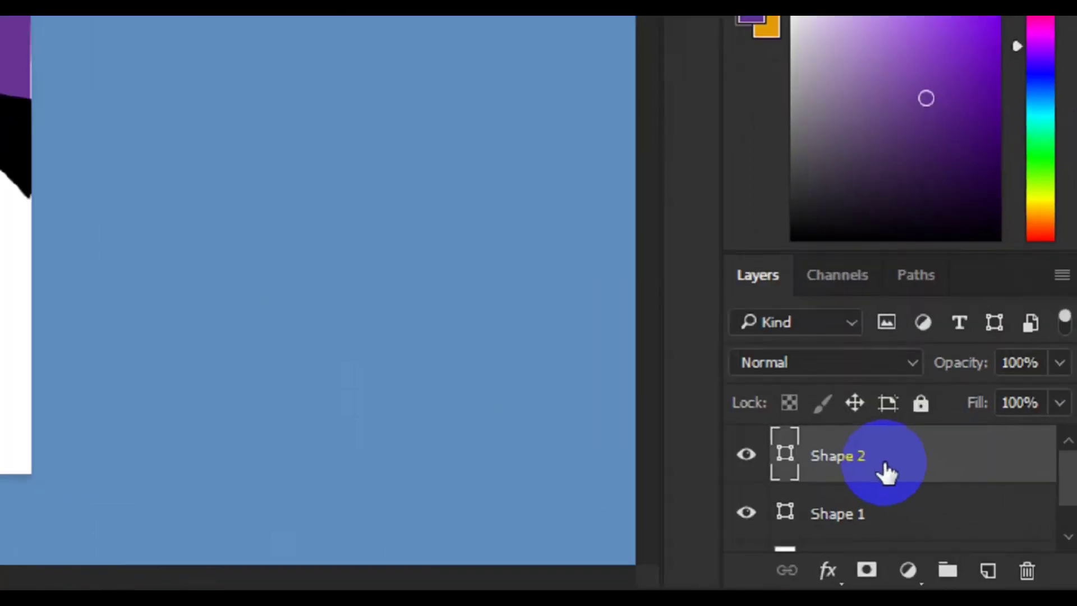
Move Shape 2 below Shape 1 in the layer stack and select Shape 1.
left_click(975, 527)
left_click_drag(873, 464, 871, 517)
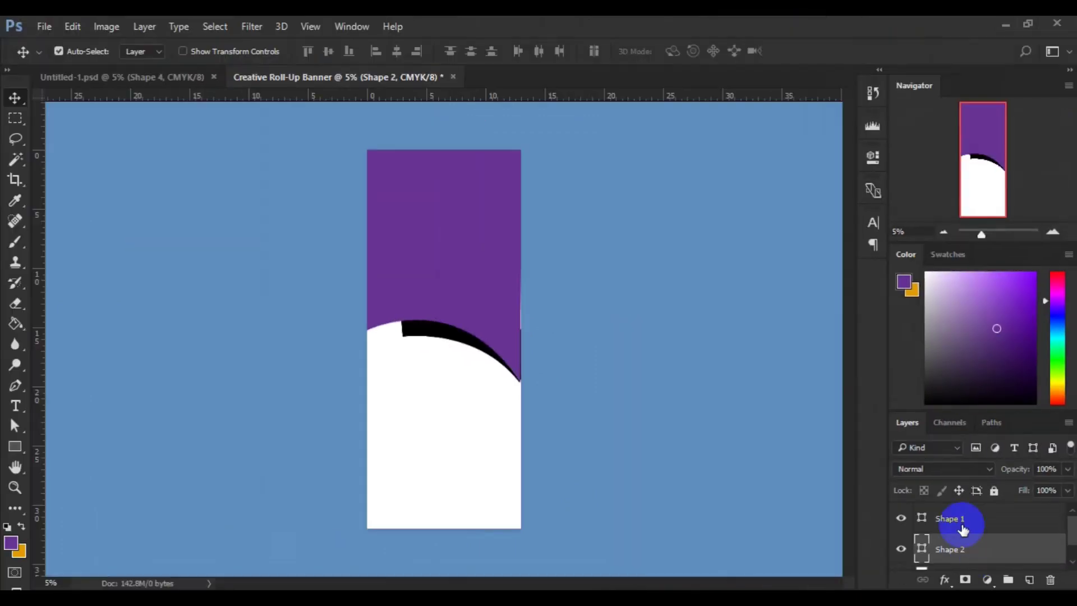
left_click(961, 522)
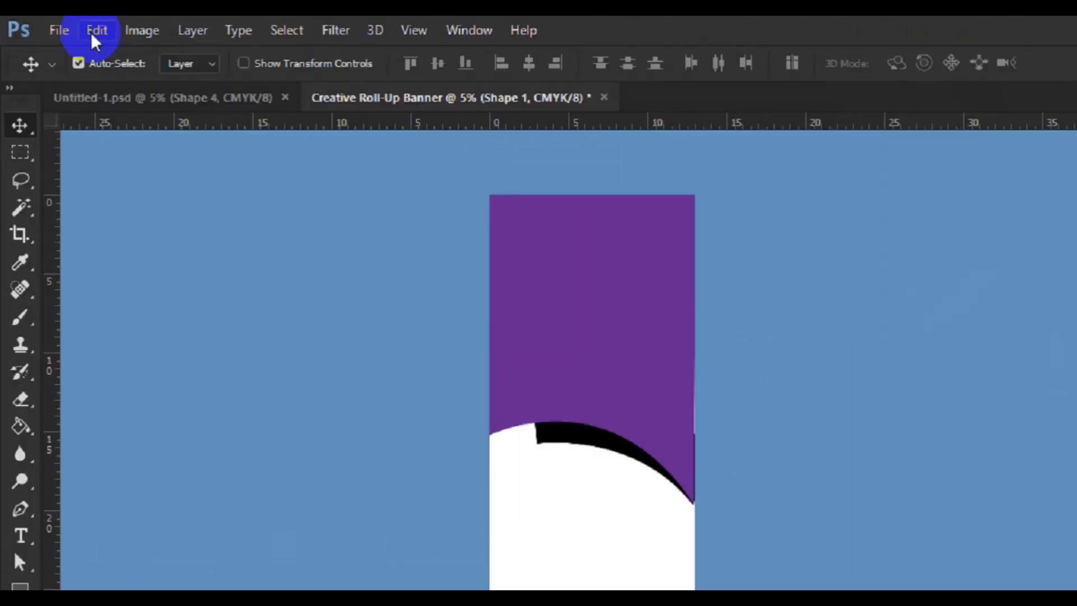
Scale the purple Shape 1 up to about 102.5% with Free Transform.
left_click(115, 35)
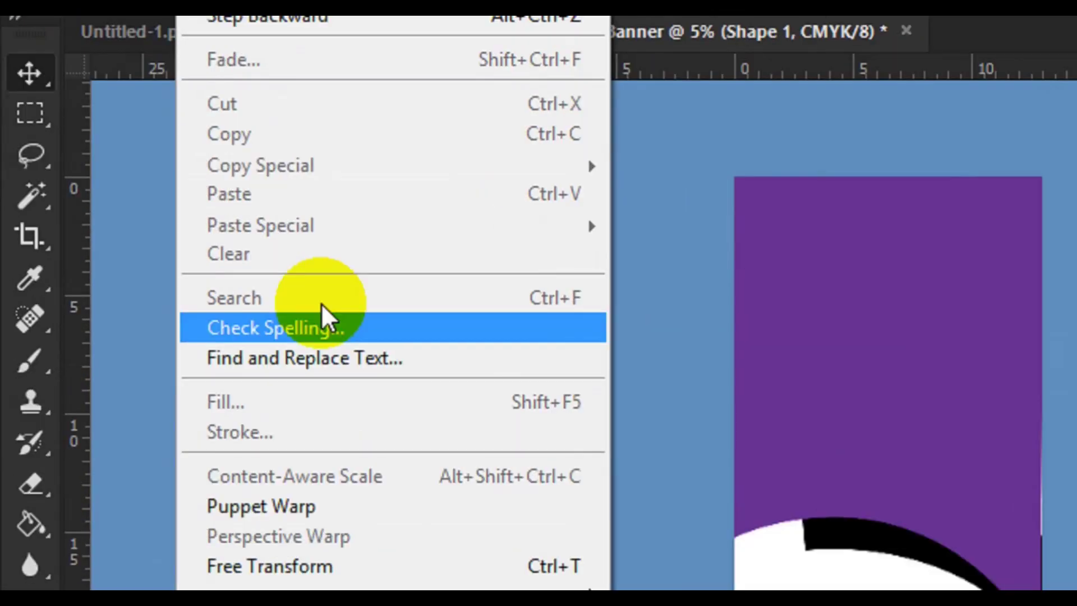
left_click(331, 547)
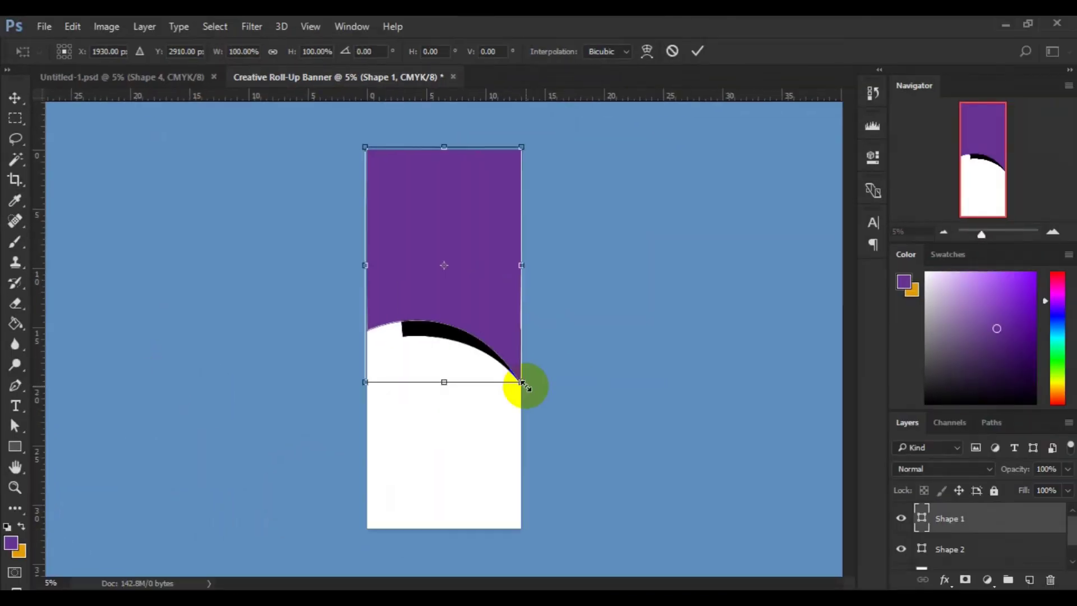
left_click_drag(521, 384, 523, 385)
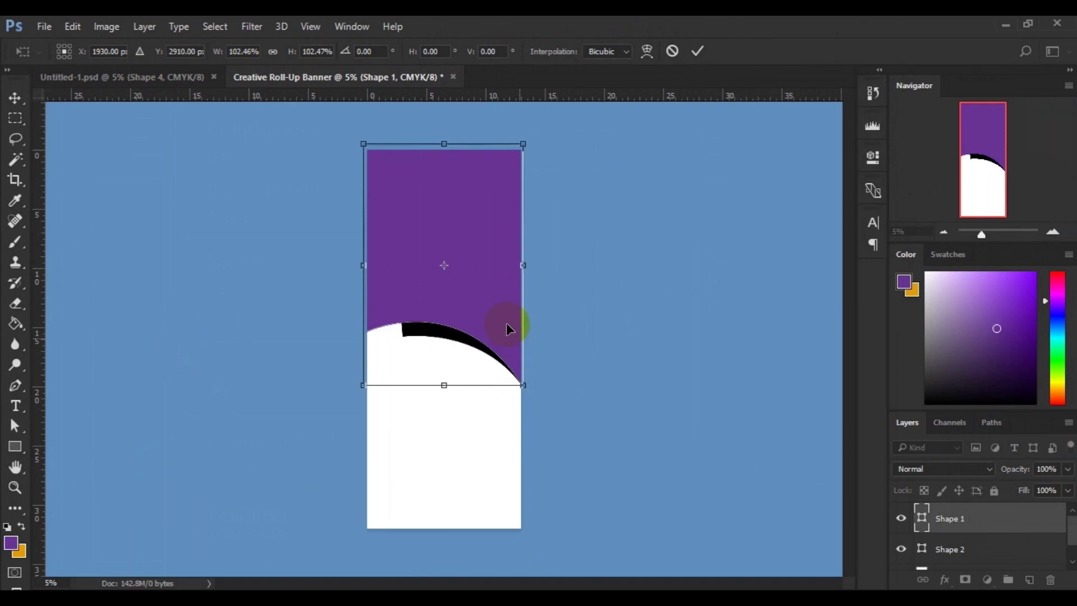
left_click_drag(506, 324, 506, 324)
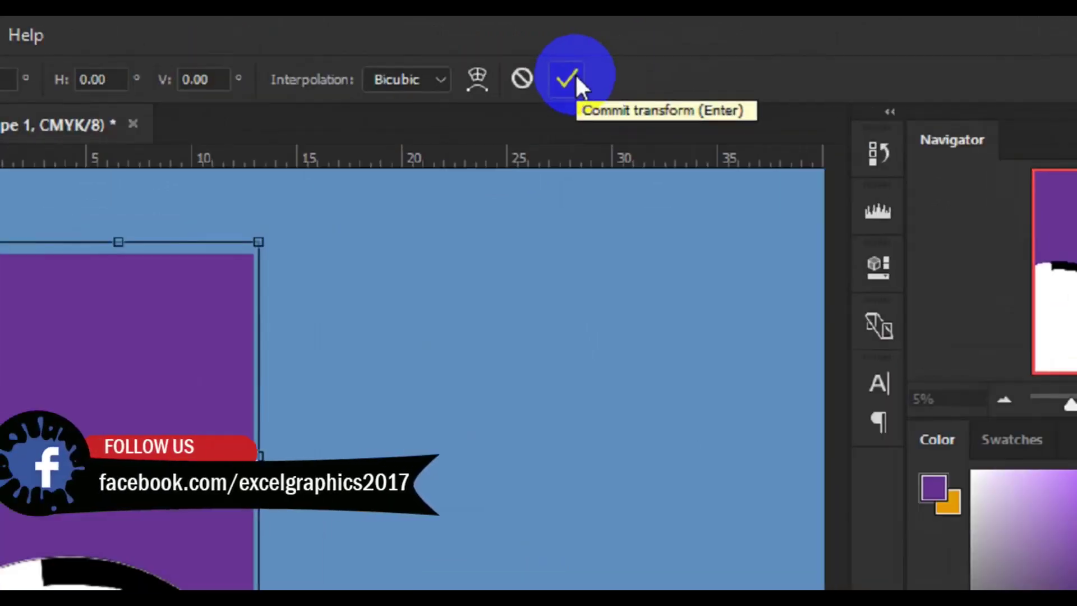
left_click(555, 81)
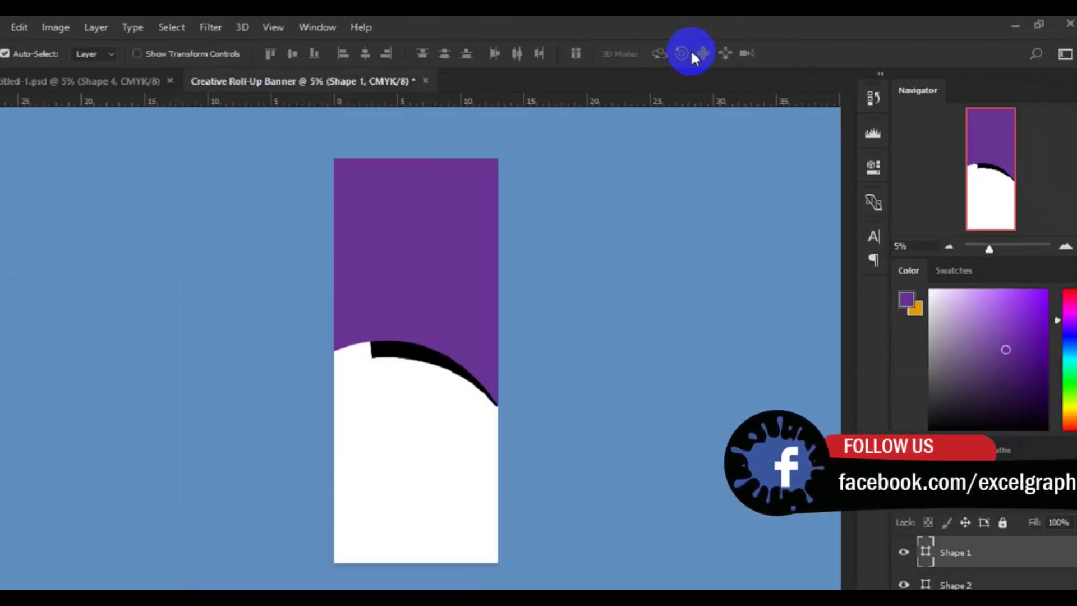
Rotate the black Shape 2 strip about -1.34° and turn off Auto-Select.
left_click(261, 435)
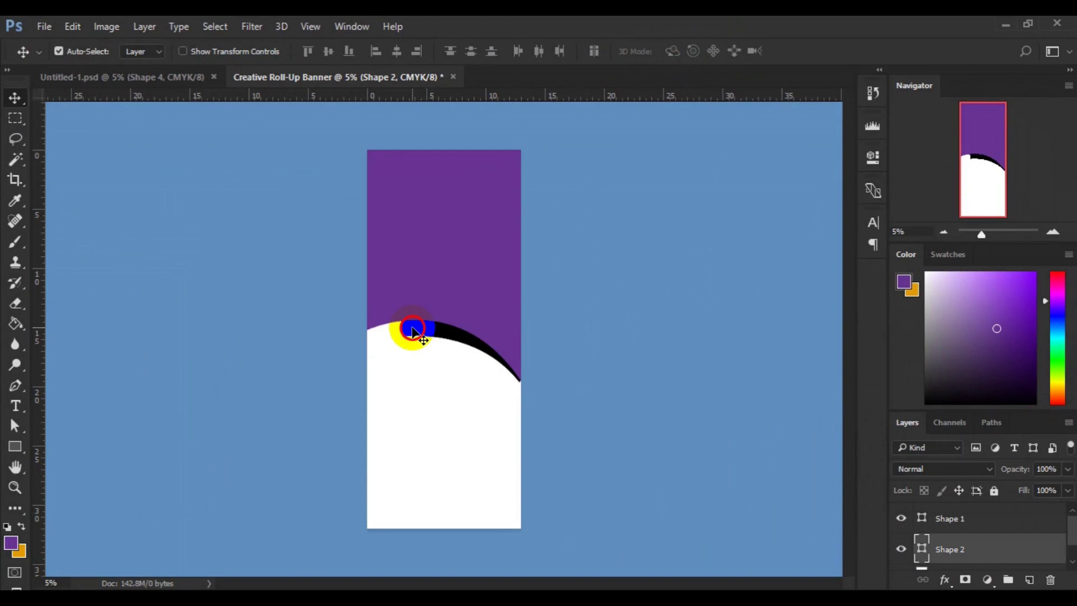
key("ctrl+t")
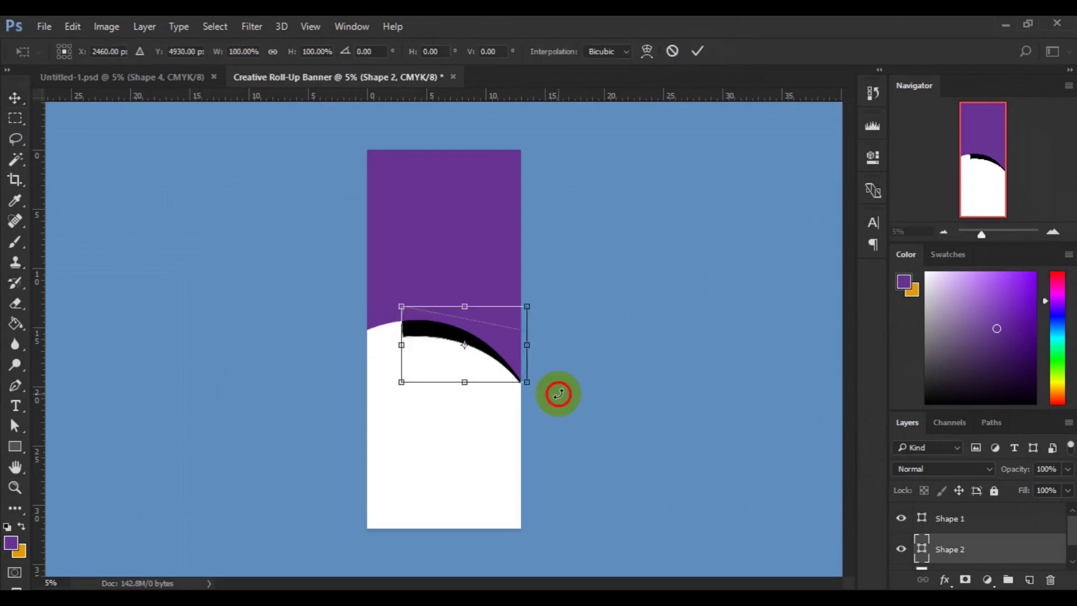
left_click_drag(559, 393, 558, 390)
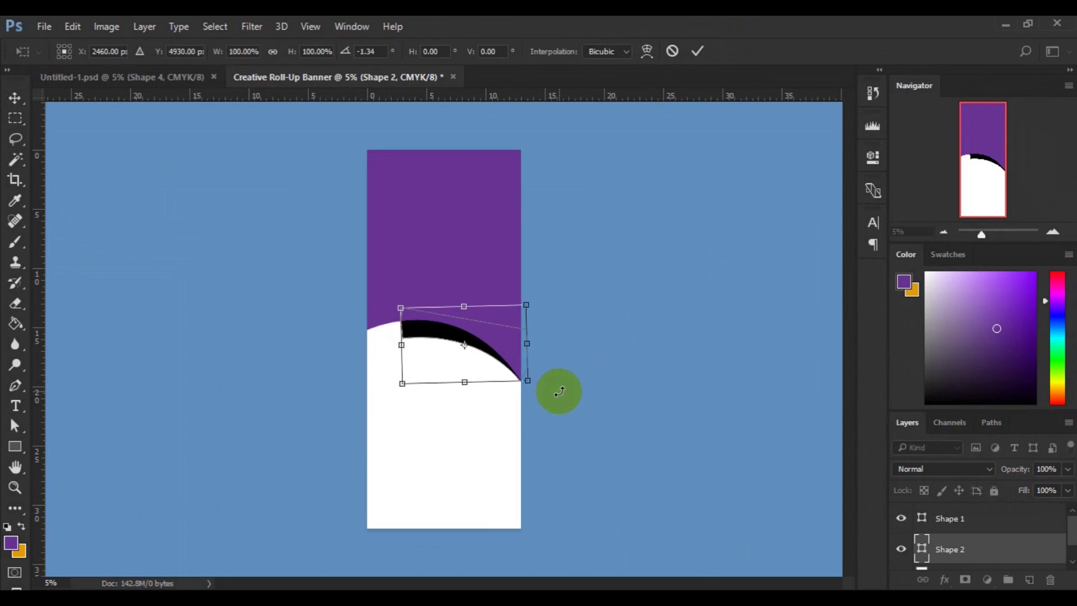
left_click(697, 54)
key("ctrl")
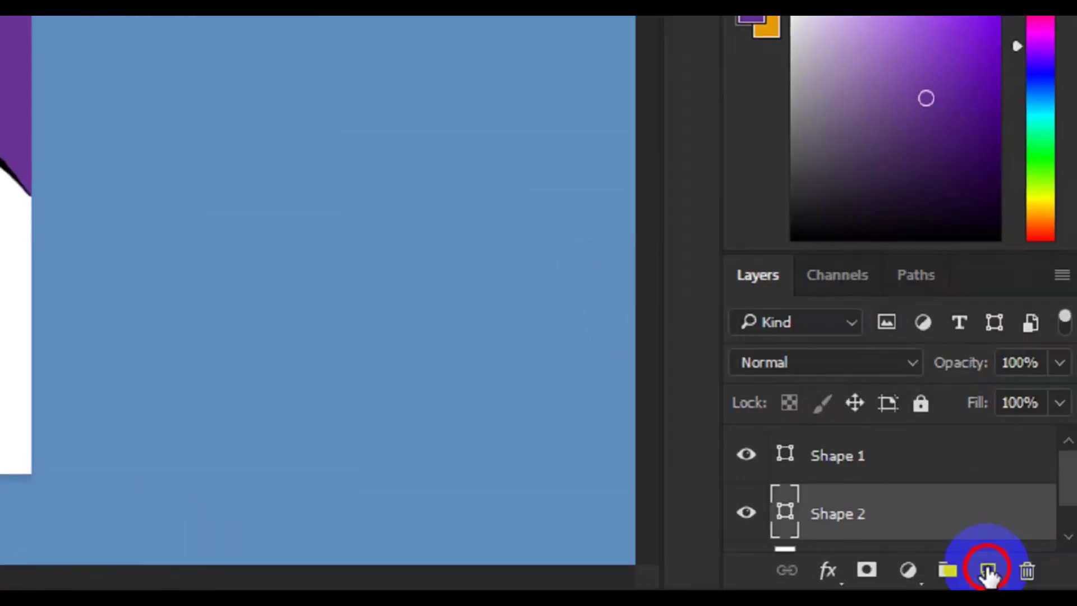
Add a new layer and set the shape fill colour to magenta.
left_click(1029, 581)
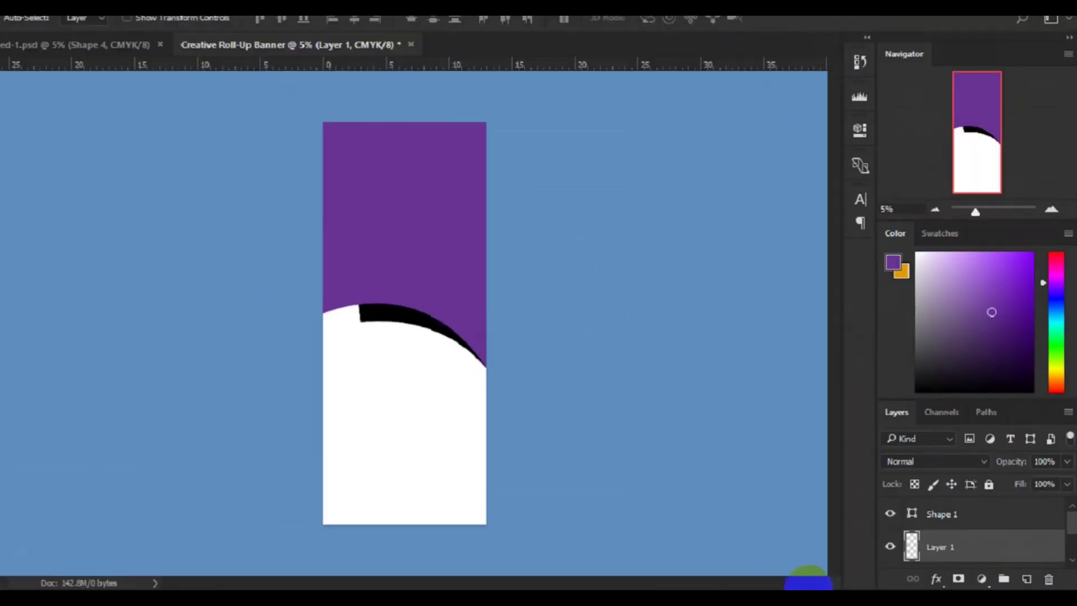
left_click(15, 386)
left_click(15, 386)
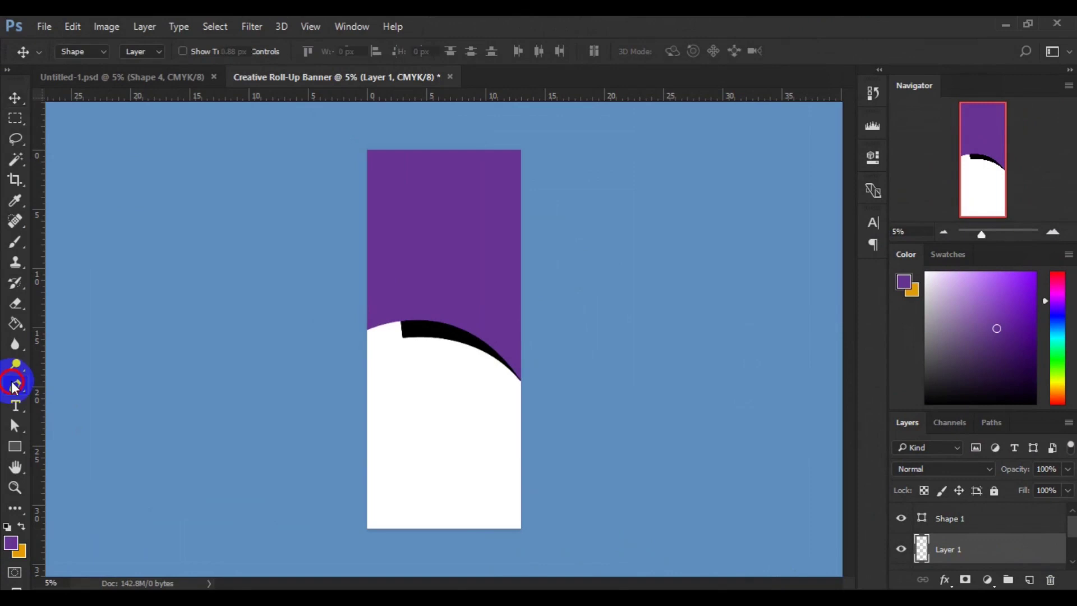
left_click(144, 51)
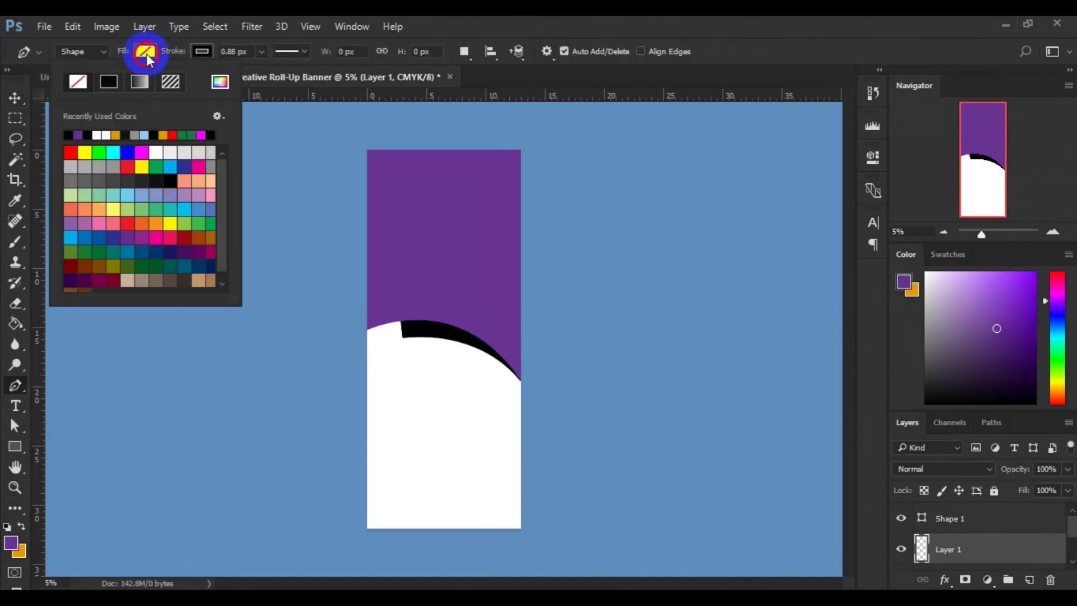
left_click(128, 166)
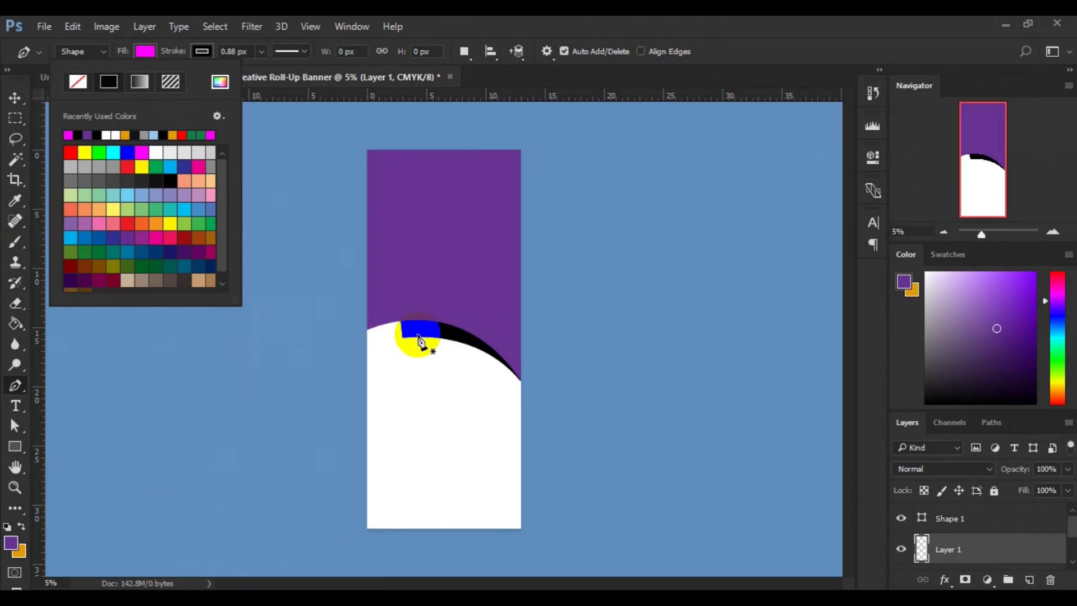
Draw the closed pink Shape 3 along the black arc out to the right edge.
left_click(419, 337)
mouse_move(419, 336)
left_mouse_down()
mouse_move(421, 361)
mouse_move(418, 354)
left_mouse_up()
left_click(525, 385)
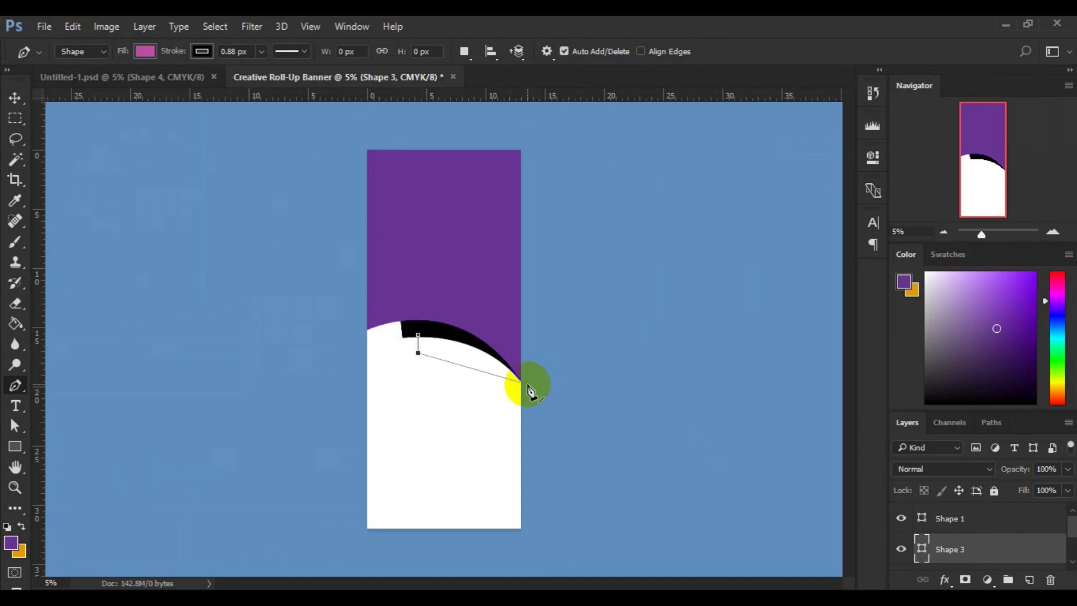
left_click(523, 385)
left_click_drag(523, 384, 547, 419)
left_click_drag(521, 383, 520, 339)
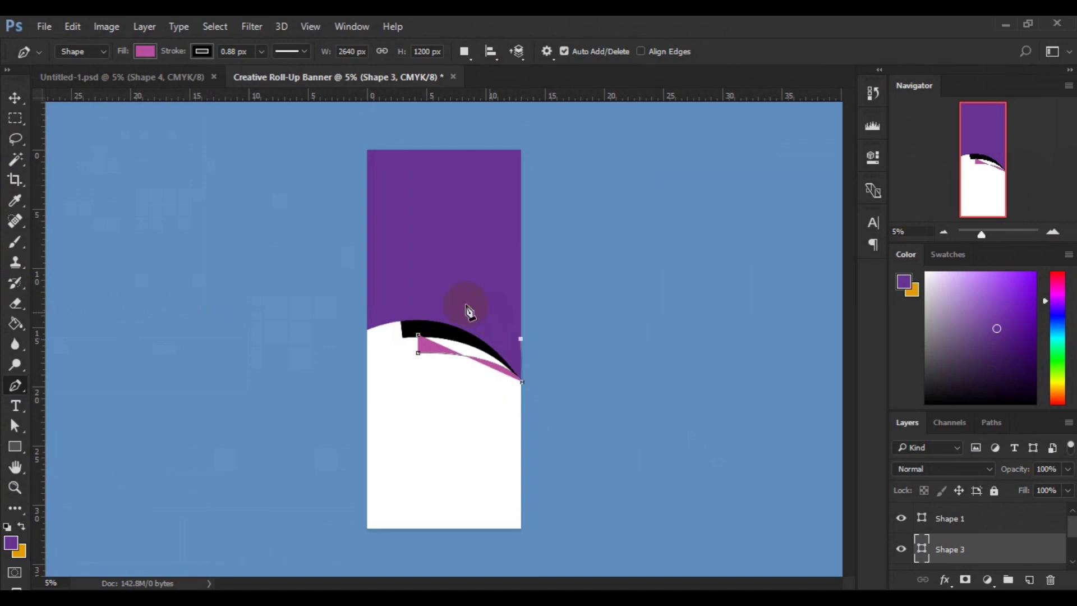
left_click_drag(453, 309, 417, 326)
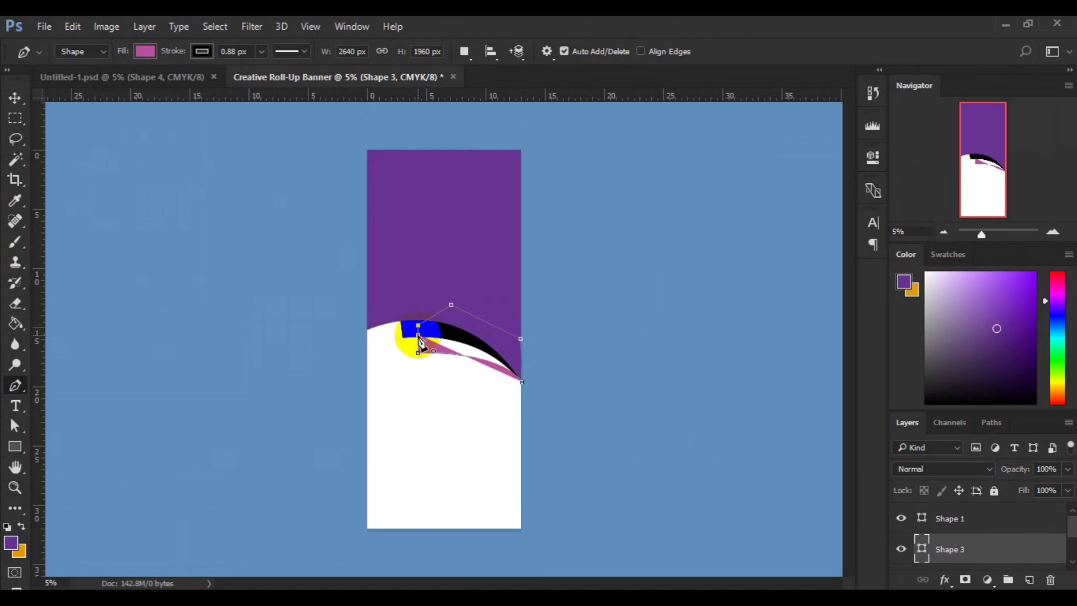
left_click(418, 340)
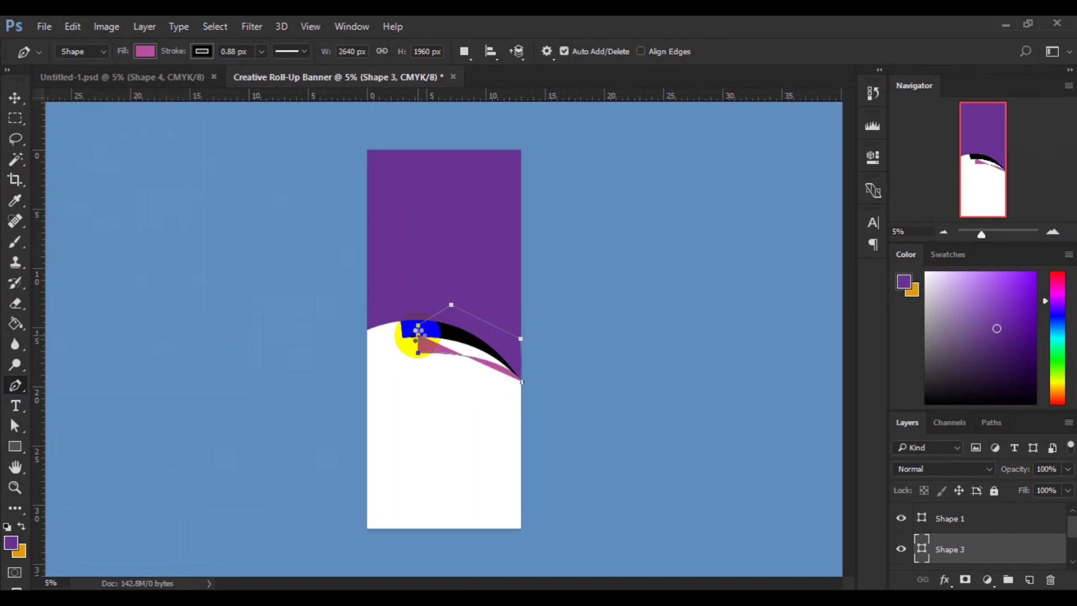
left_click(13, 100)
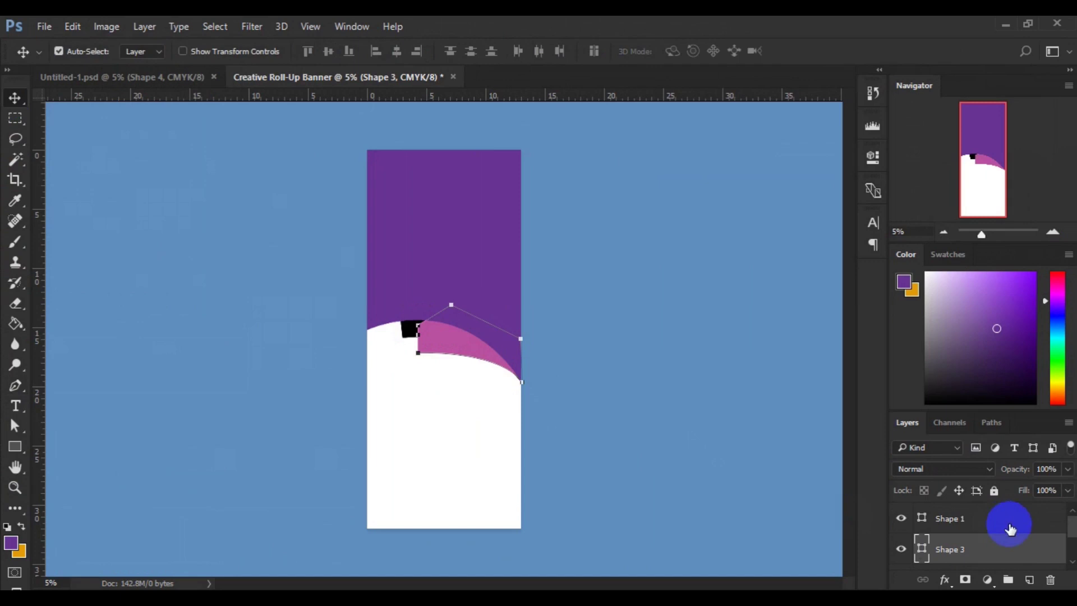
Move the pink Shape 3 below the black Shape 2 in the Layers panel.
left_click(1072, 560)
left_click(1072, 561)
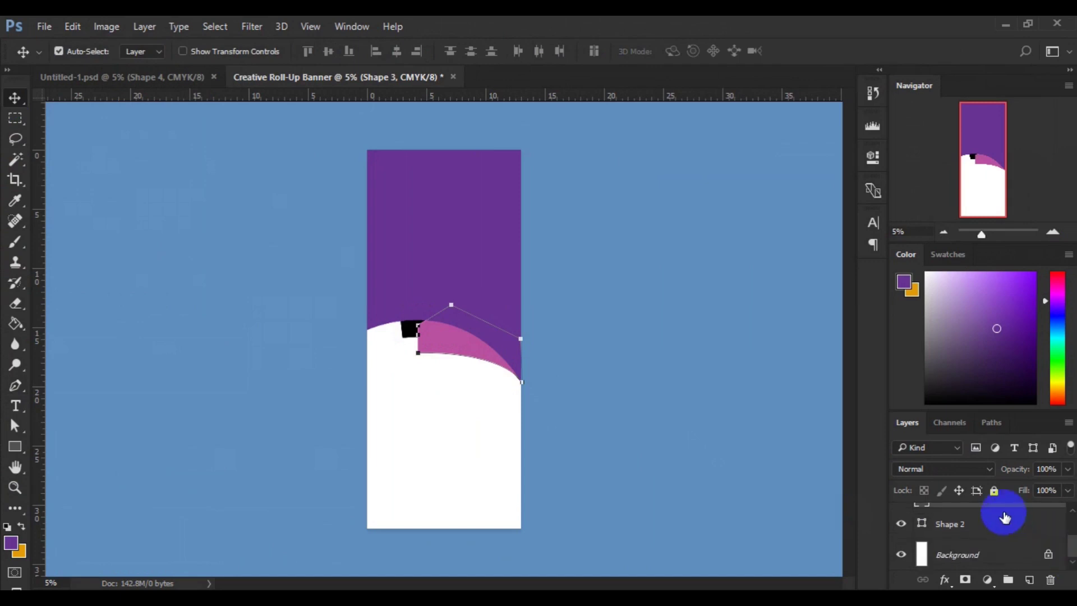
left_click(1071, 510)
left_click_drag(1011, 532, 1009, 562)
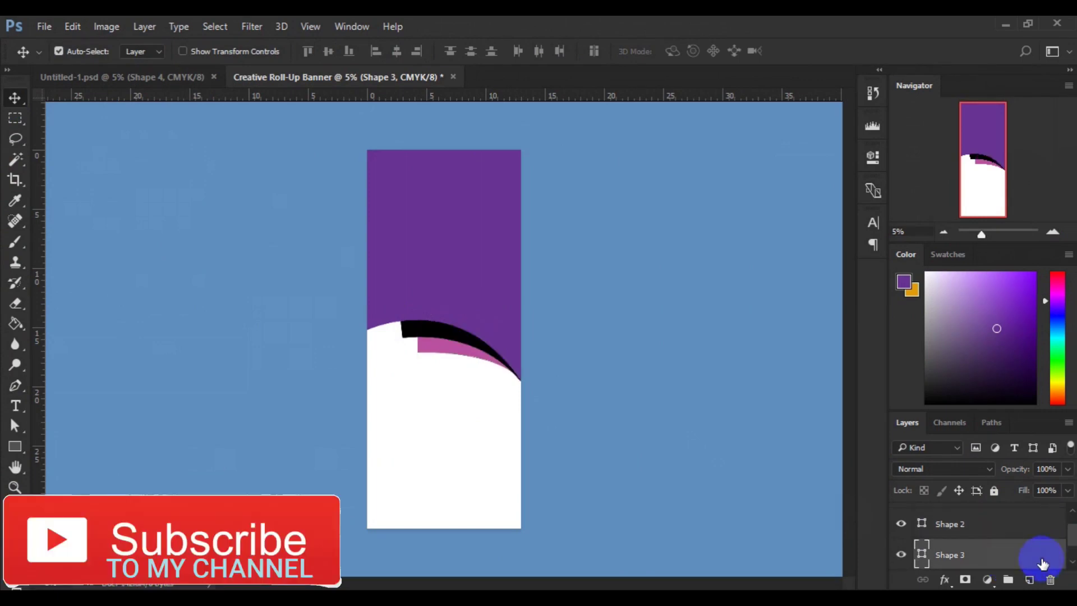
Rotate Shape 3 slightly so a pink strip shows beneath the black arc.
key("ctrl+t")
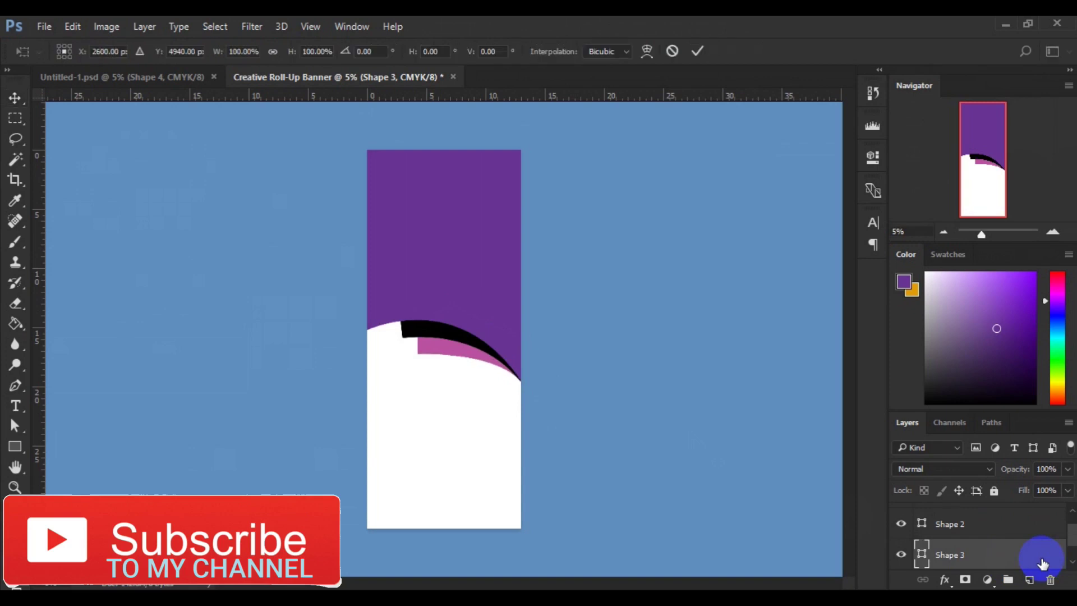
left_click_drag(632, 339, 631, 339)
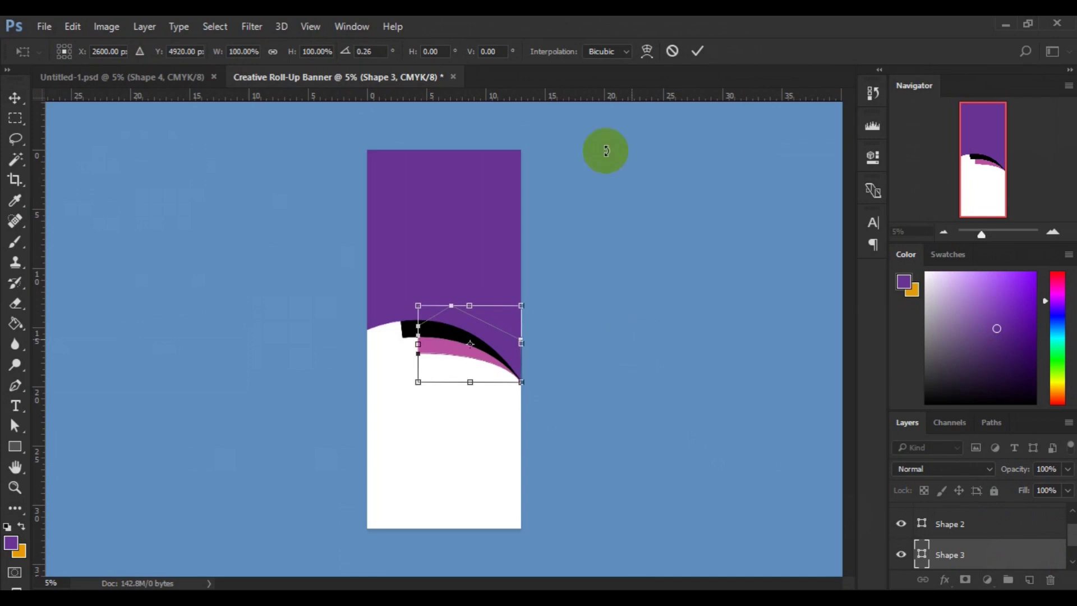
left_click(696, 55)
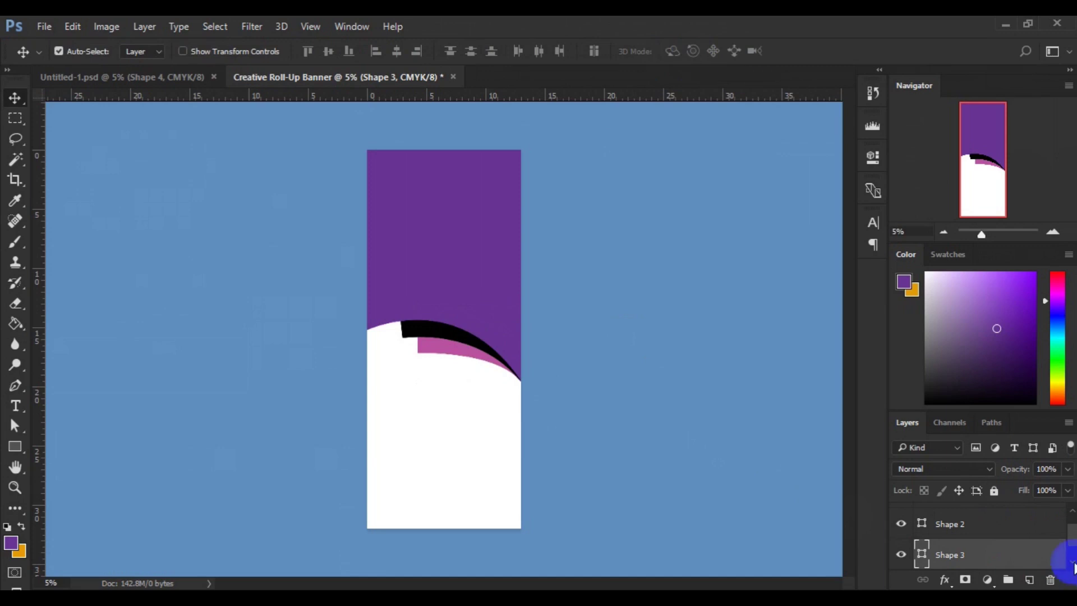
scroll(1060, 553, "down", 1)
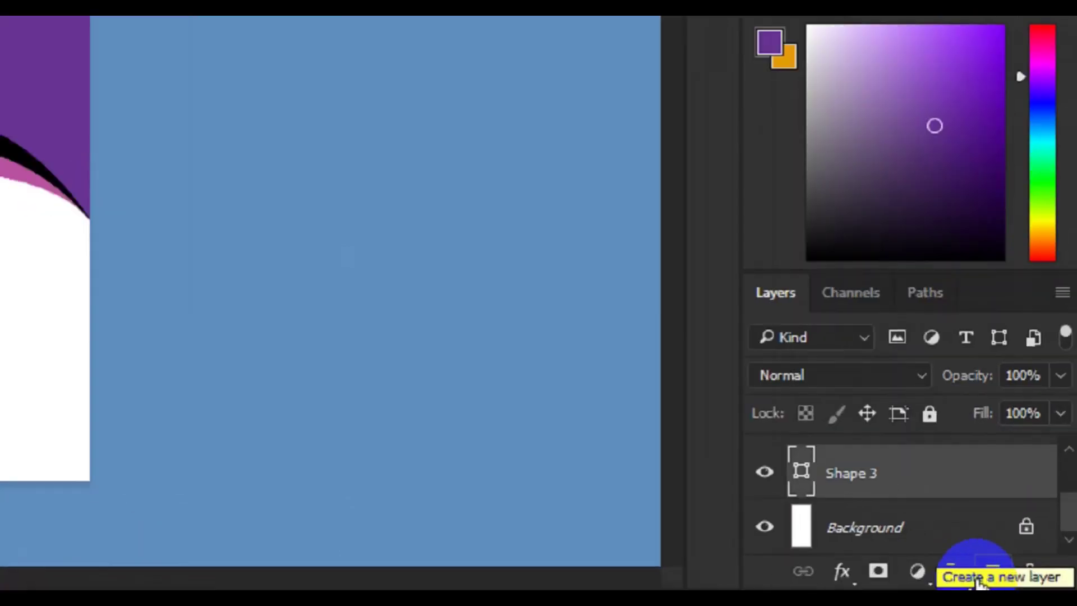
Add a new layer and set the Pen tool's shape fill to blue.
left_click(1023, 585)
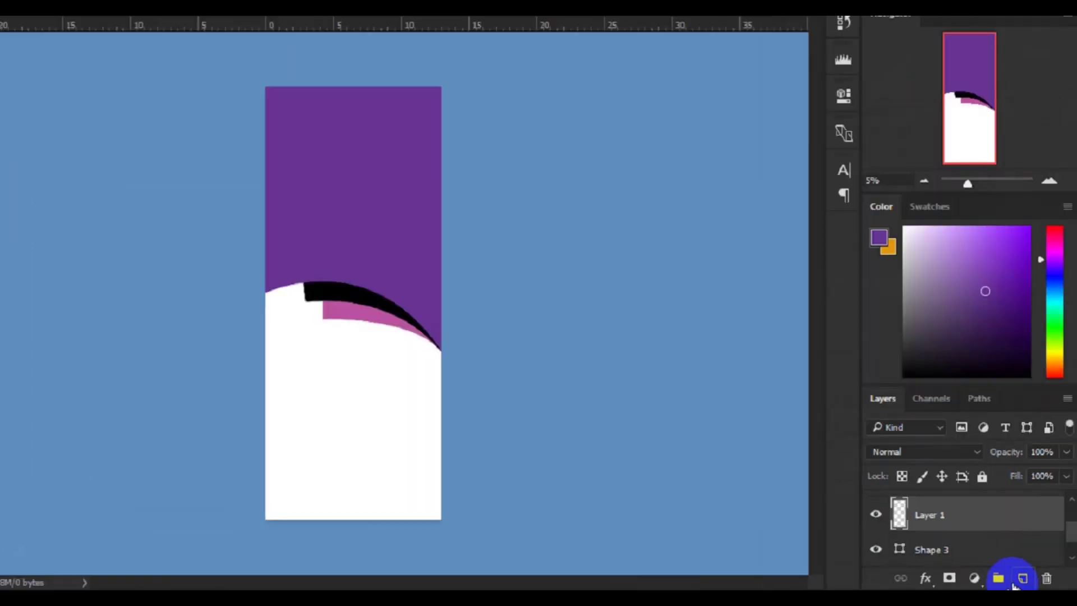
left_click(9, 392)
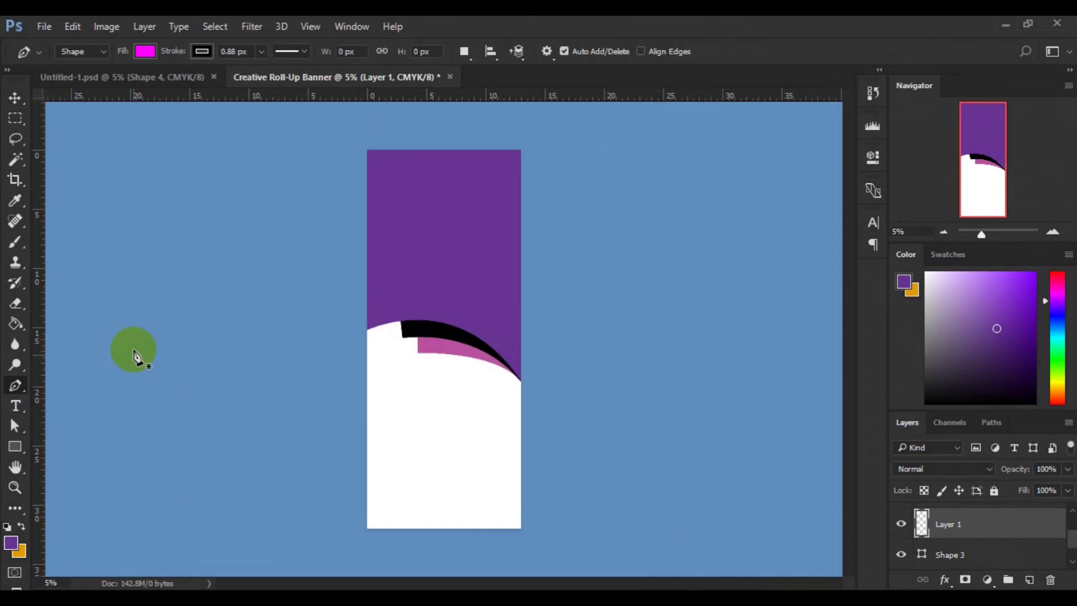
left_click(145, 51)
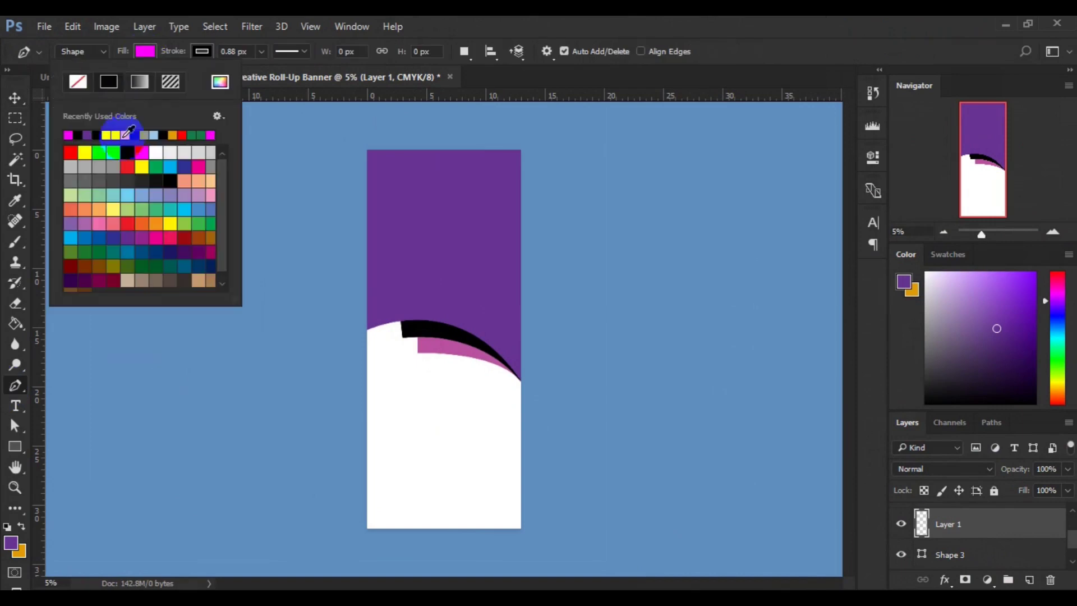
left_click(125, 153)
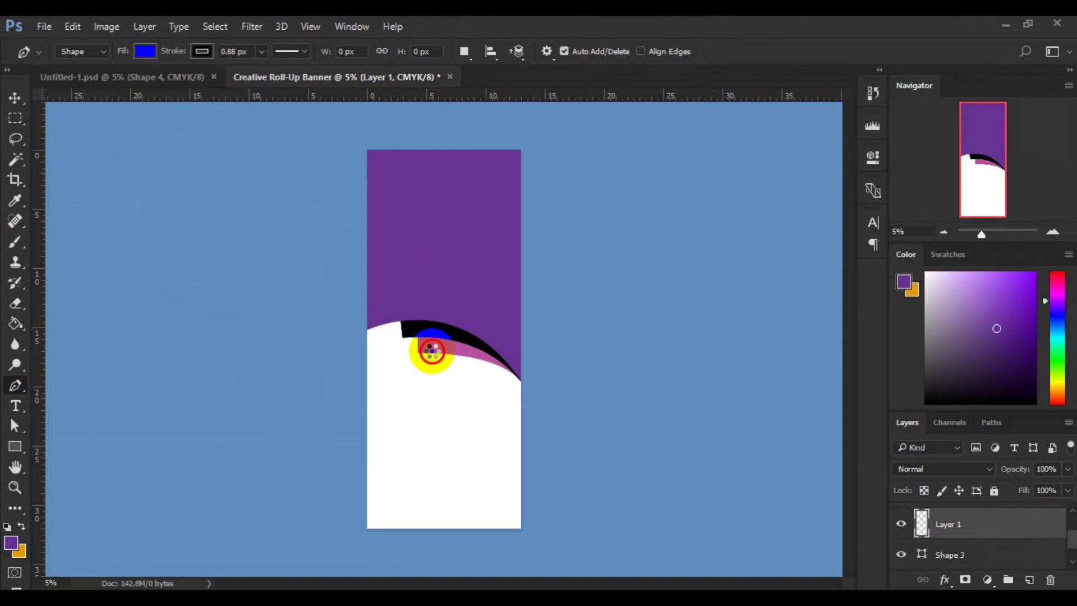
Draw a closed curved blue shape below the pink strip, reaching the banner's right edge, and select Shape 4.
left_click_drag(431, 351, 434, 377)
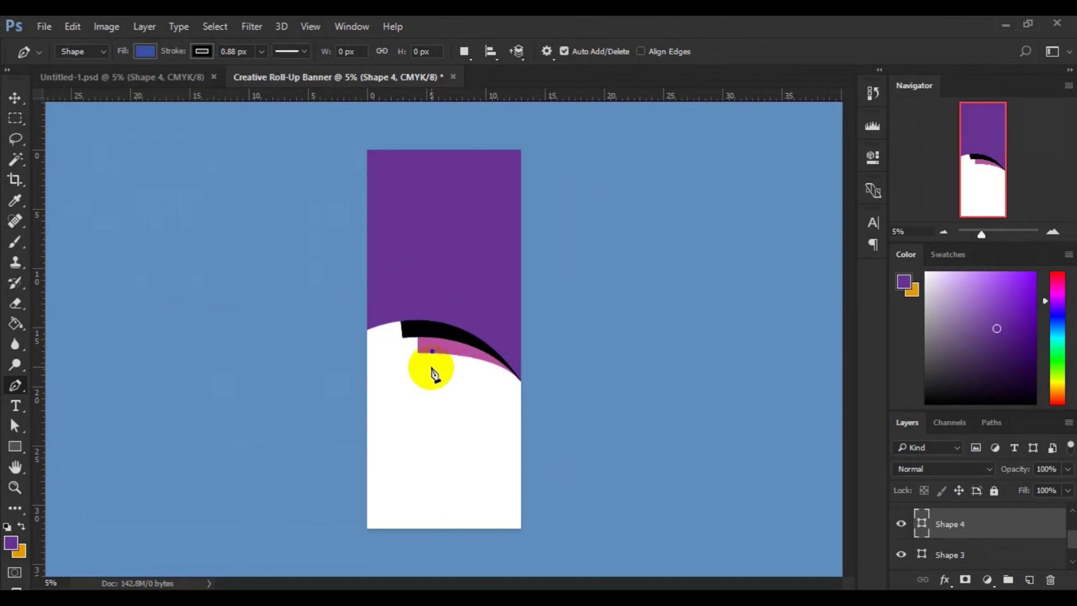
left_click(432, 367)
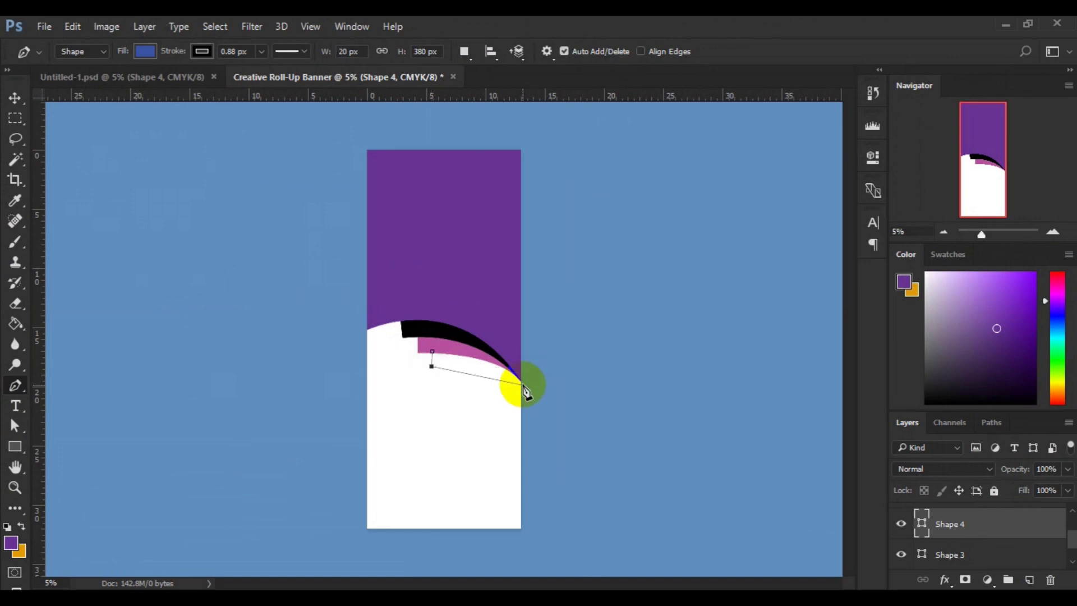
left_click(522, 386)
left_click_drag(523, 388, 543, 413)
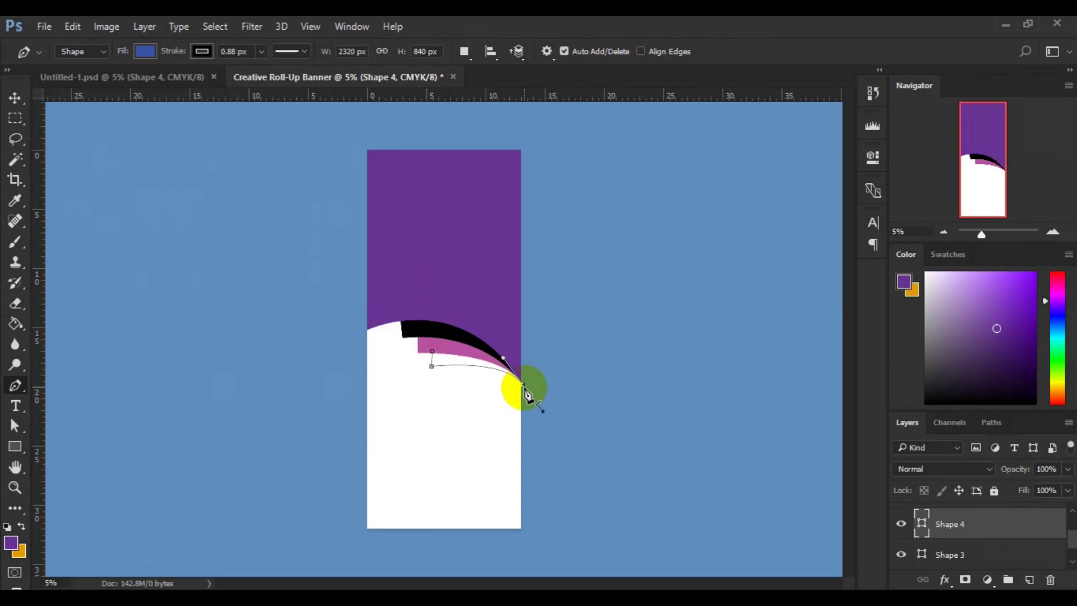
left_click(522, 385)
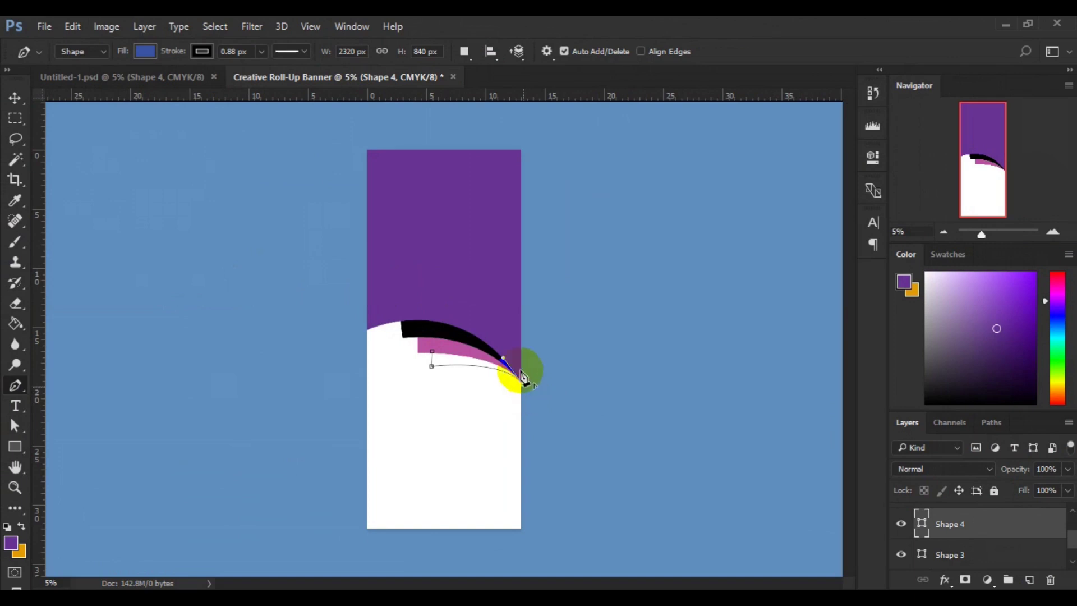
left_click(521, 360)
left_click_drag(521, 362, 441, 354)
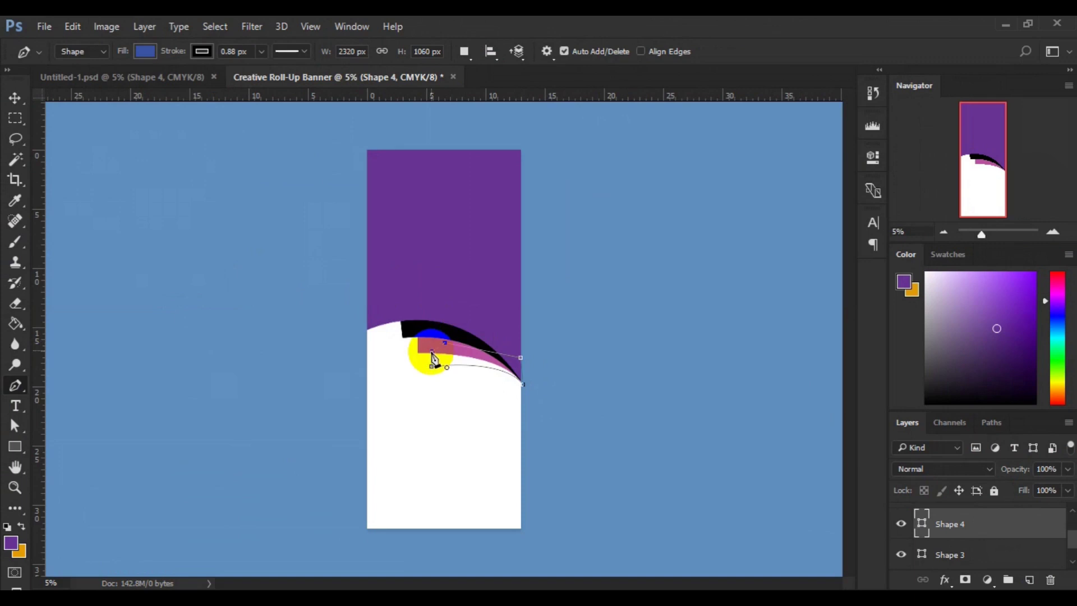
left_click(432, 364)
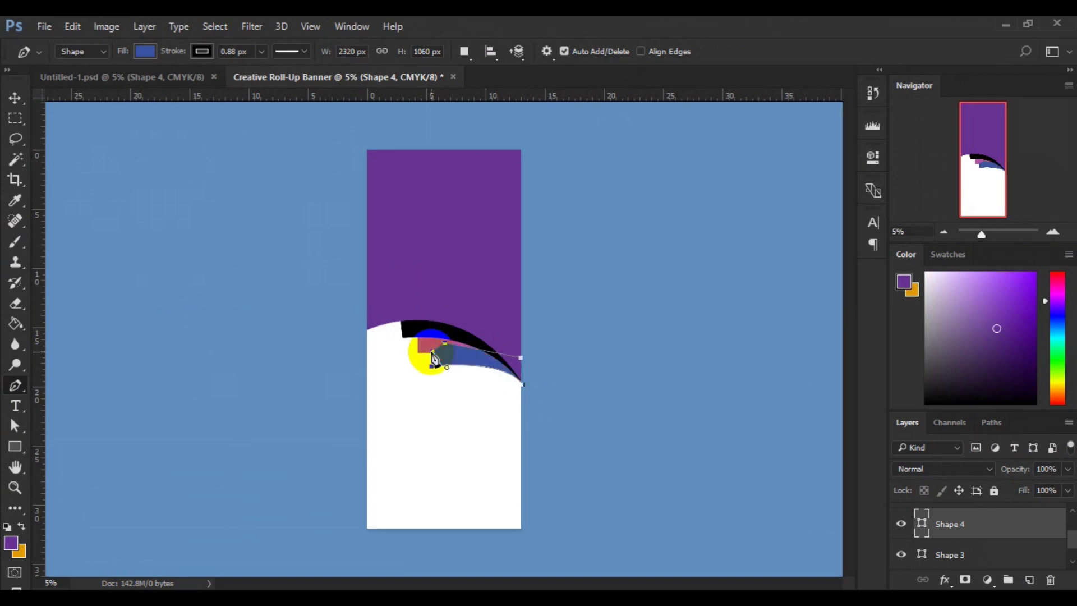
left_click(15, 100)
left_click(980, 538)
Move Shape 4 below Shape 3 so the blue strip sits behind the pink one, then select the top area.
left_click_drag(980, 539, 979, 559)
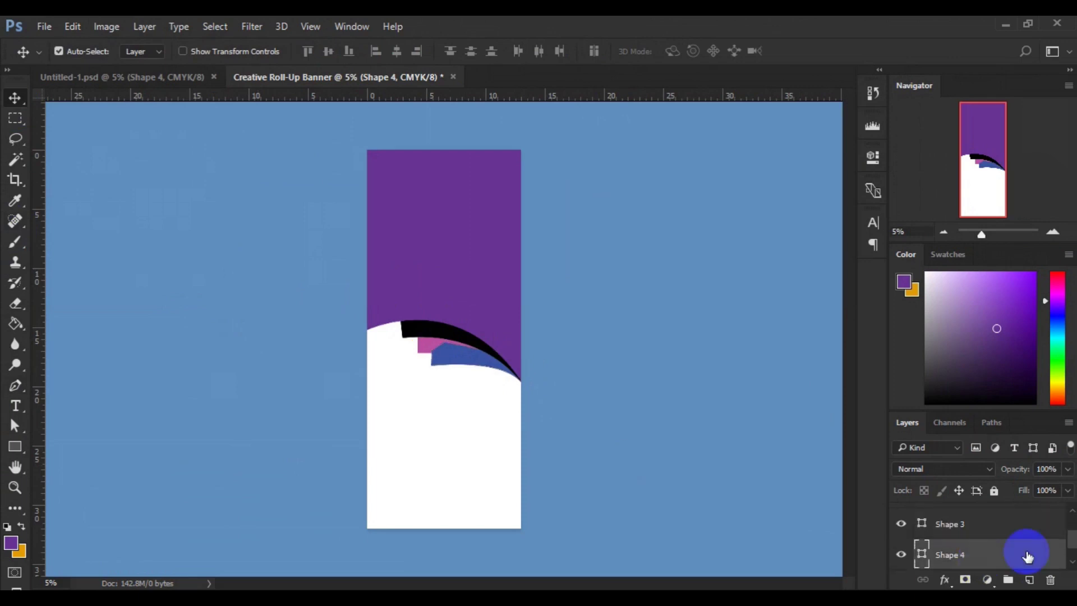
left_click(1072, 561)
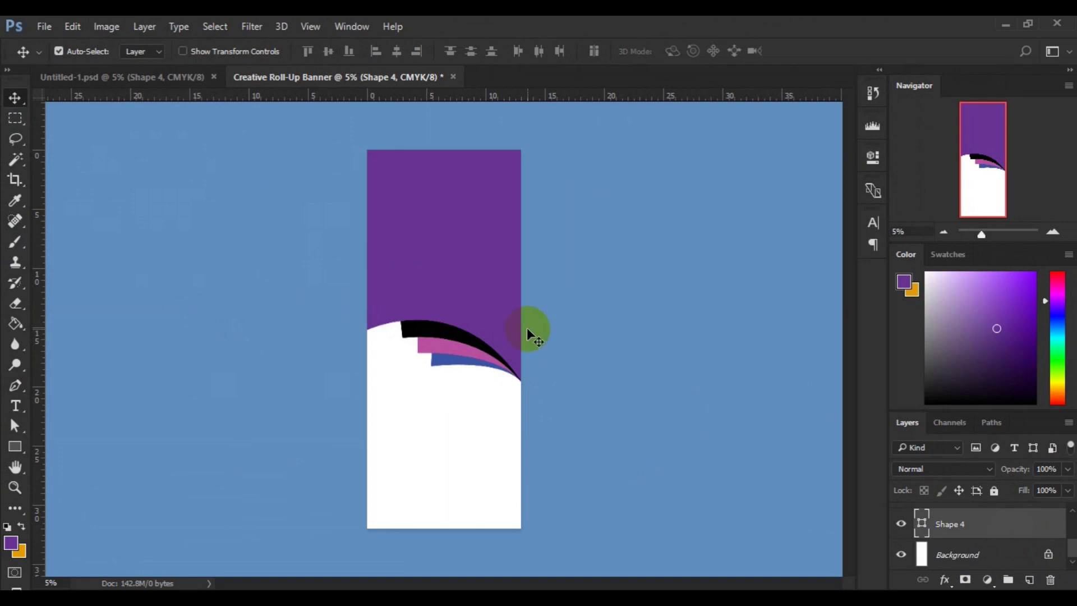
left_click(432, 259)
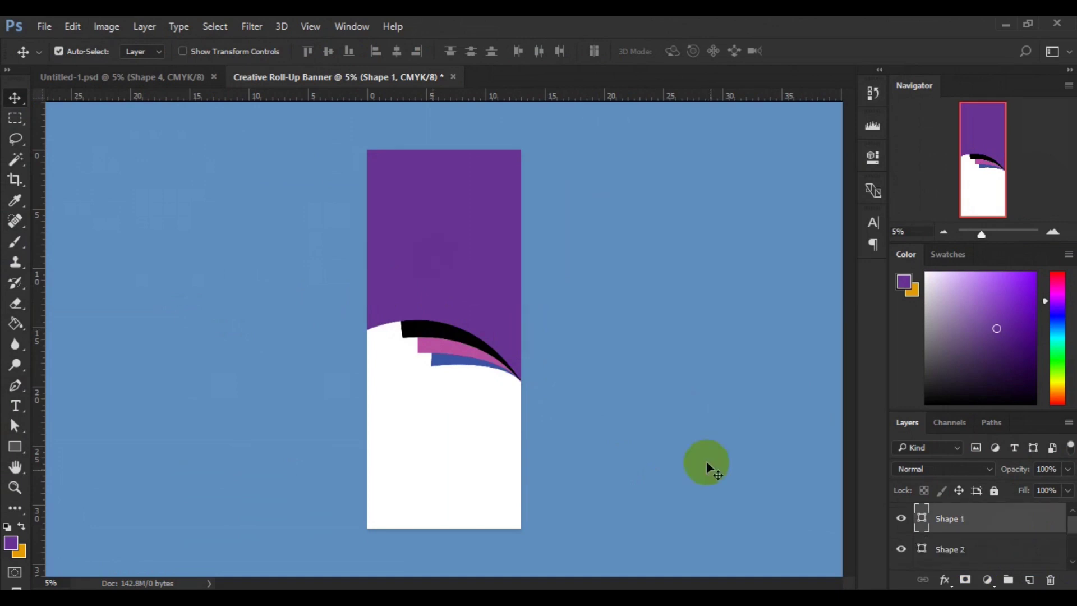
Change Shape 1's fill colour to hex 101420 in the Color Picker.
double_click(921, 518)
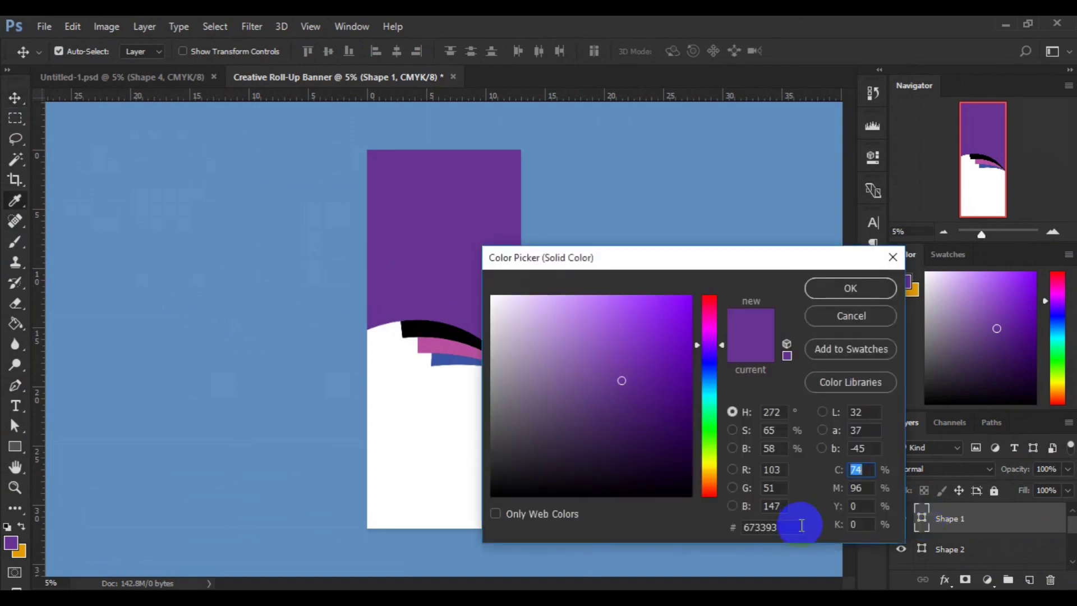
left_click(801, 525)
key("BackSpace")
key("BackSpace")
key("BackSpace")
key("BackSpace")
key("BackSpace")
key("BackSpace")
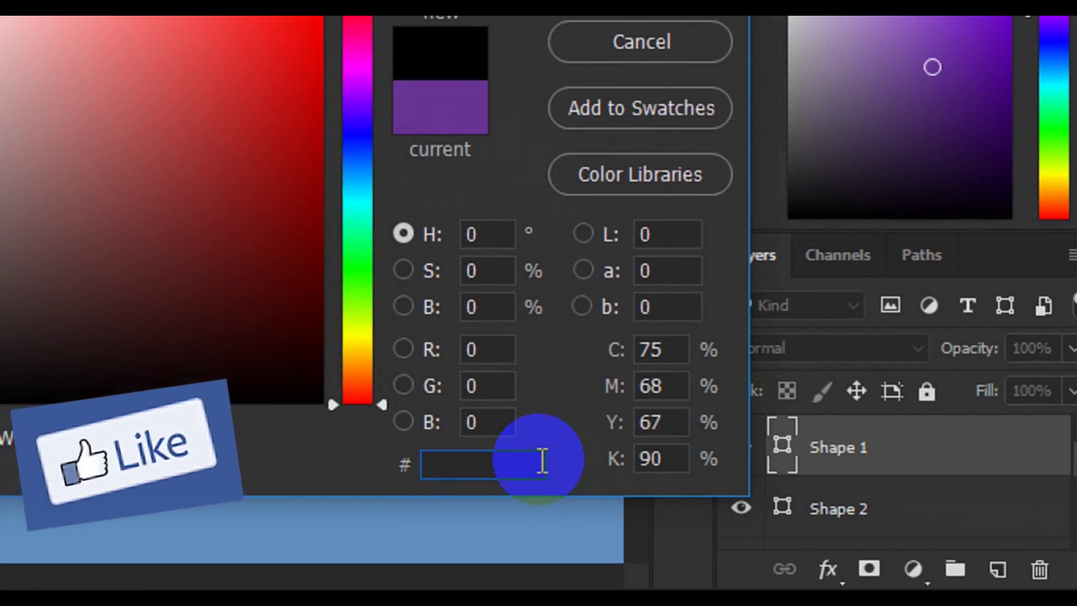
type("11")
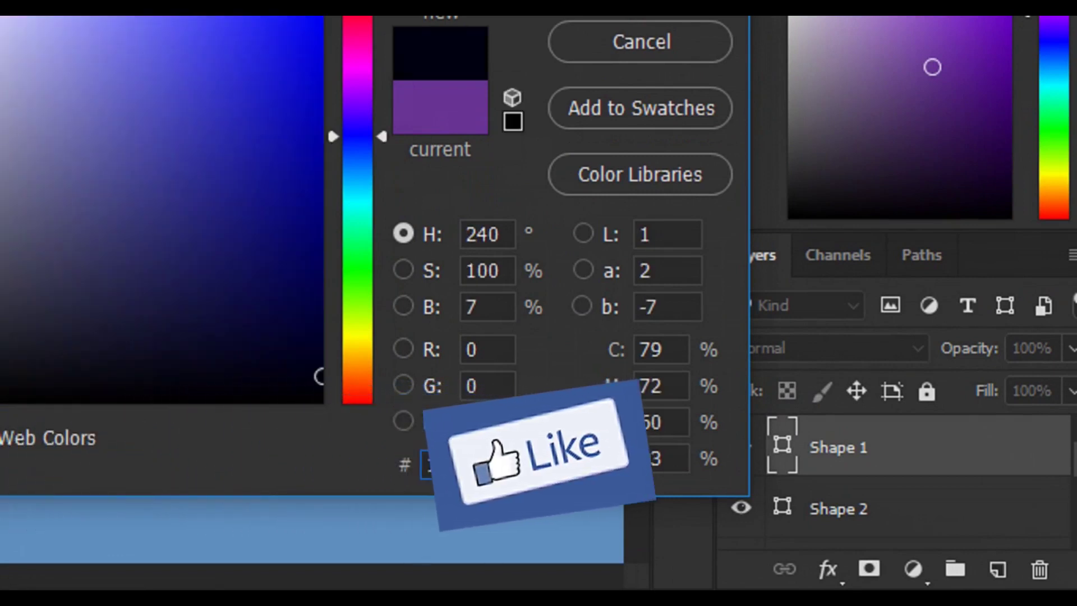
key("BackSpace")
type("01")
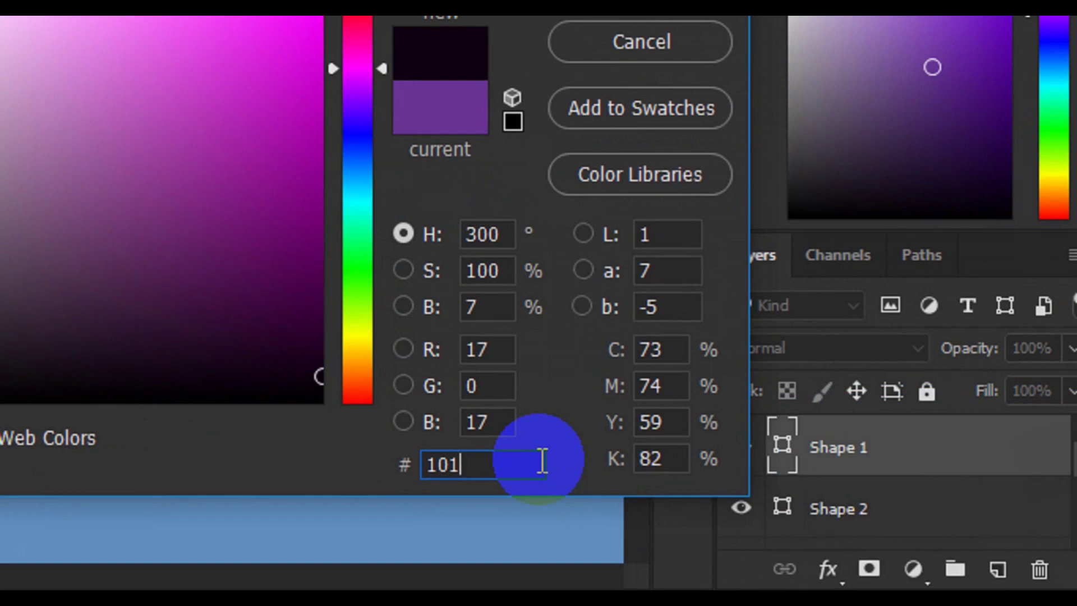
type("420")
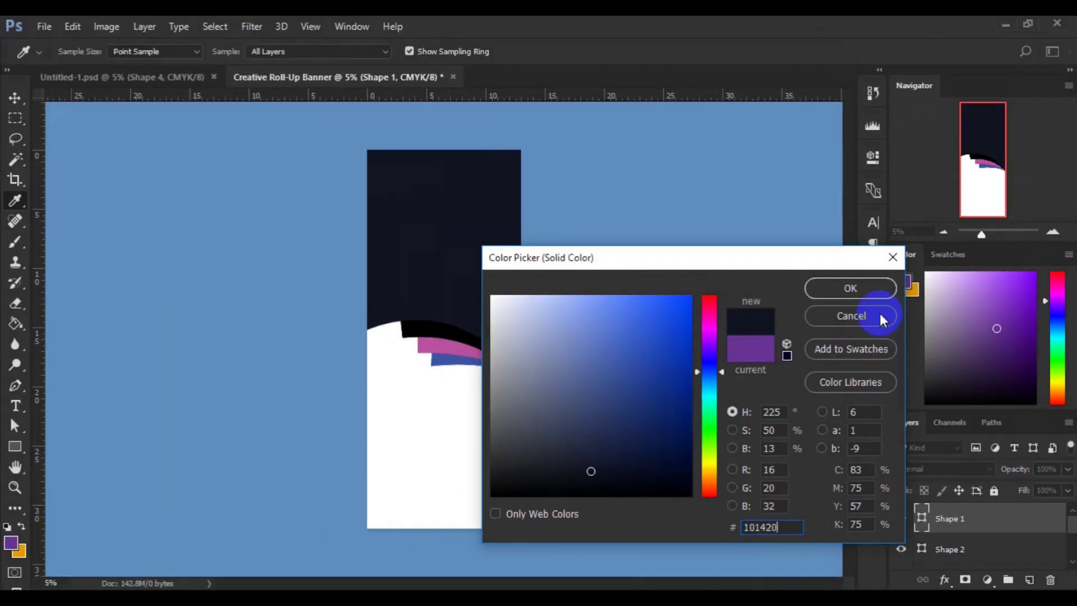
left_click(824, 187)
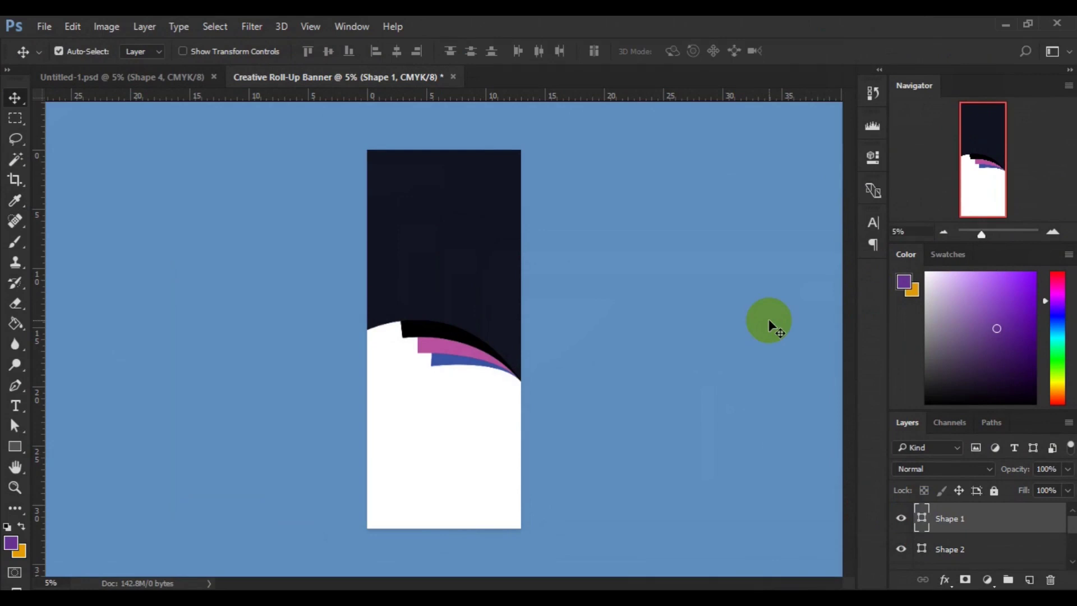
Set Shape 2's fill colour to hex 26c1df.
left_click(455, 336)
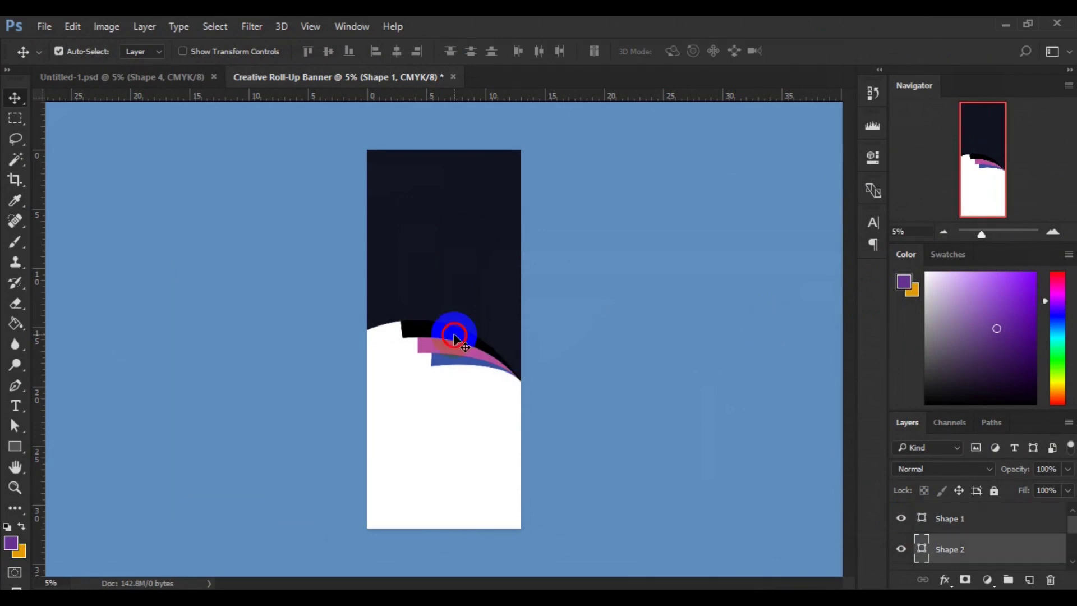
left_click(920, 551)
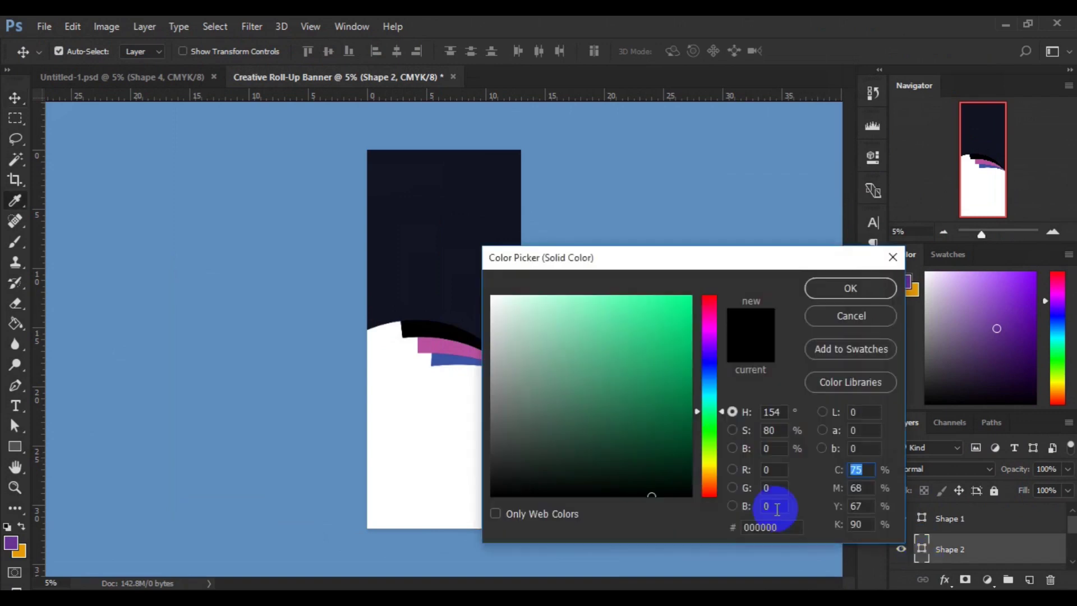
left_click(788, 526)
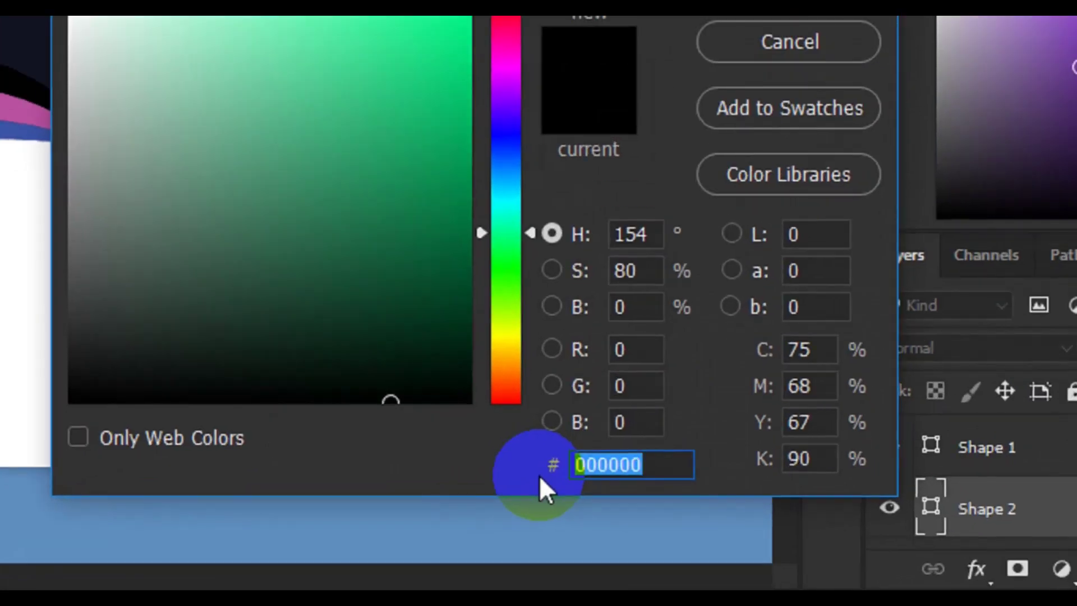
type("26")
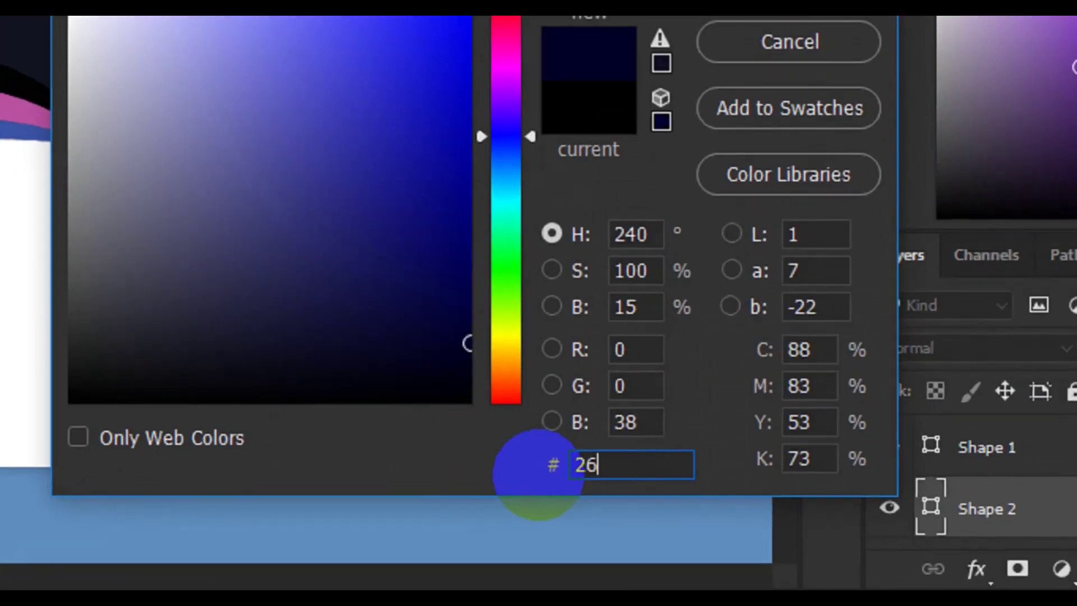
type("c1")
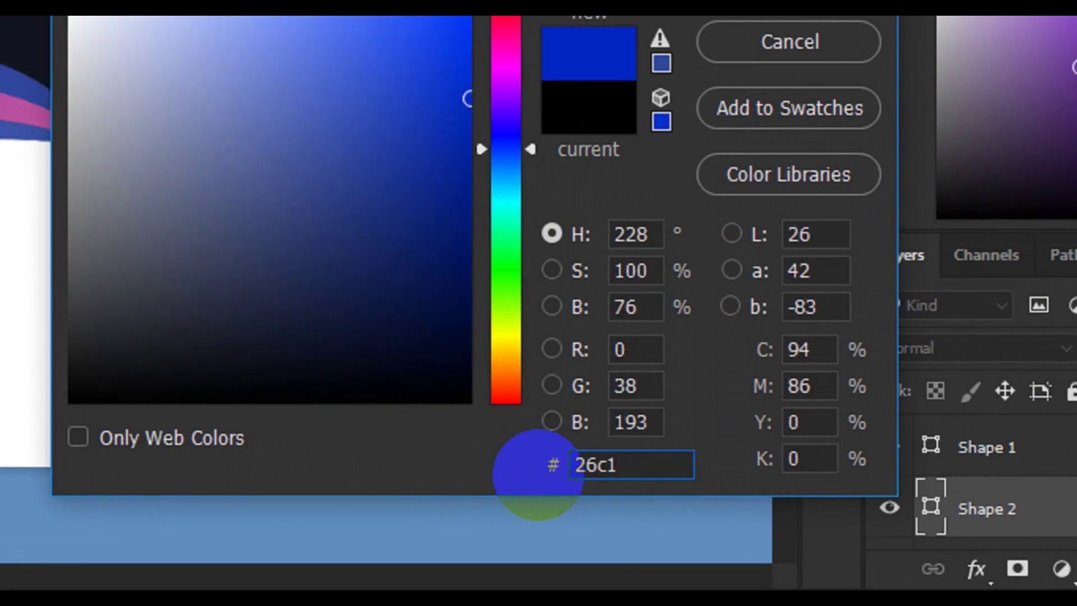
type("df")
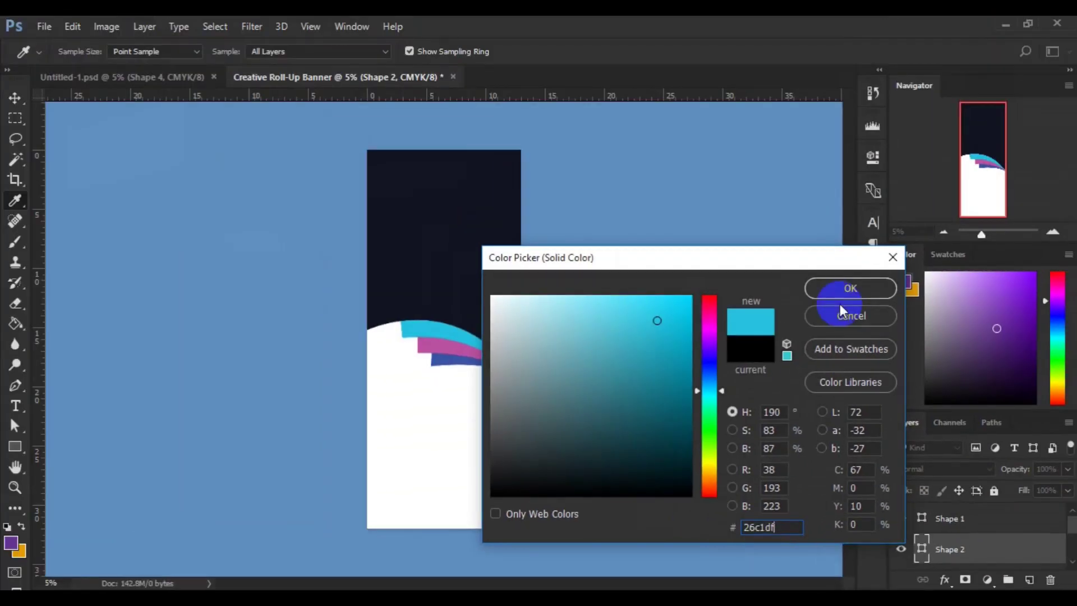
left_click(844, 286)
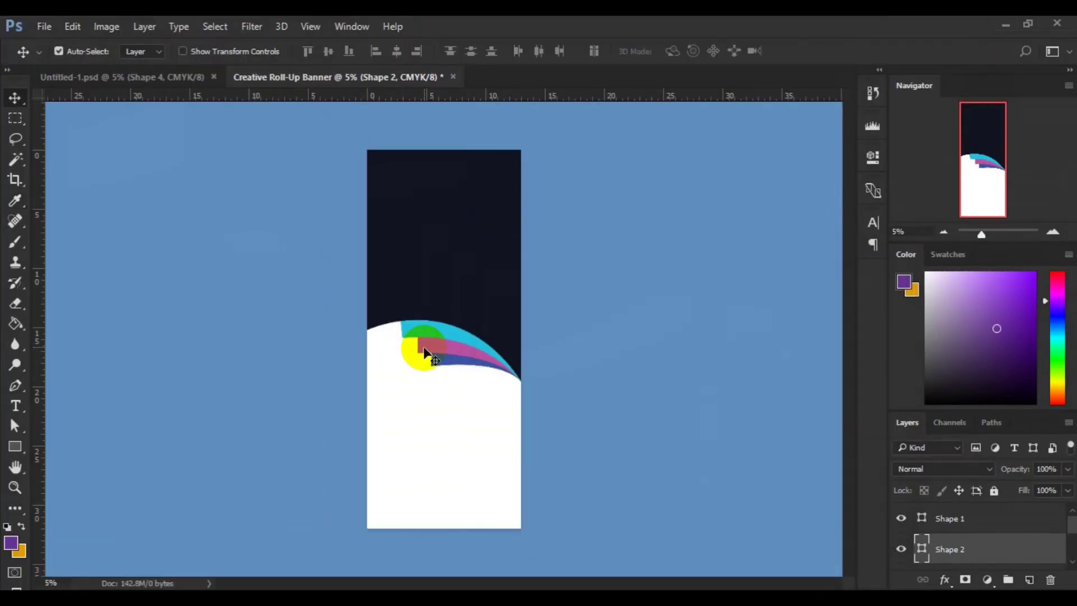
Recolour Shape 3 by sampling the navy background in the Color Picker.
left_click(426, 353)
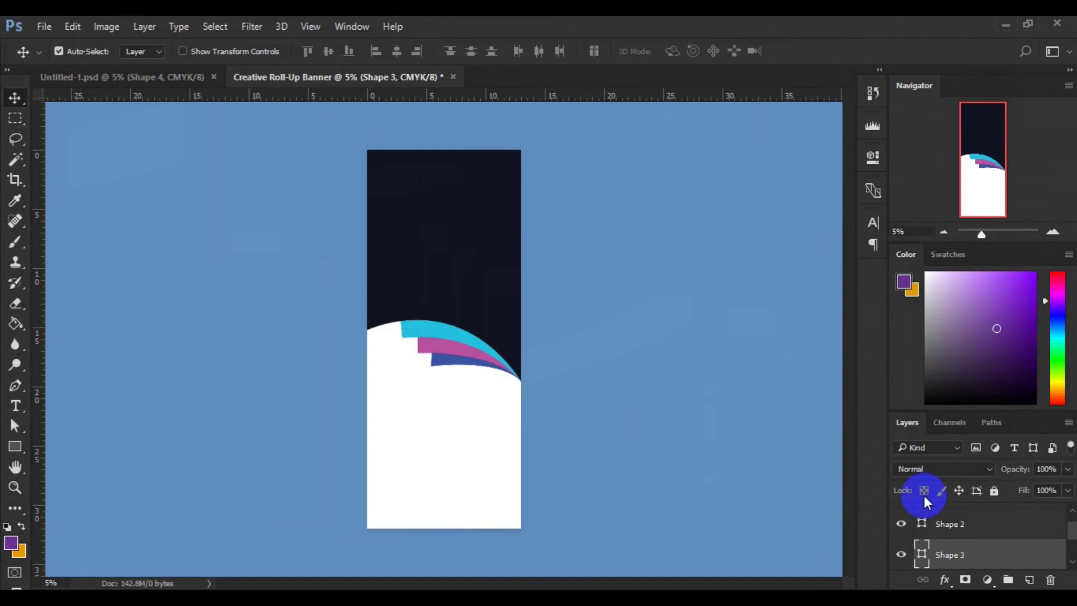
double_click(924, 559)
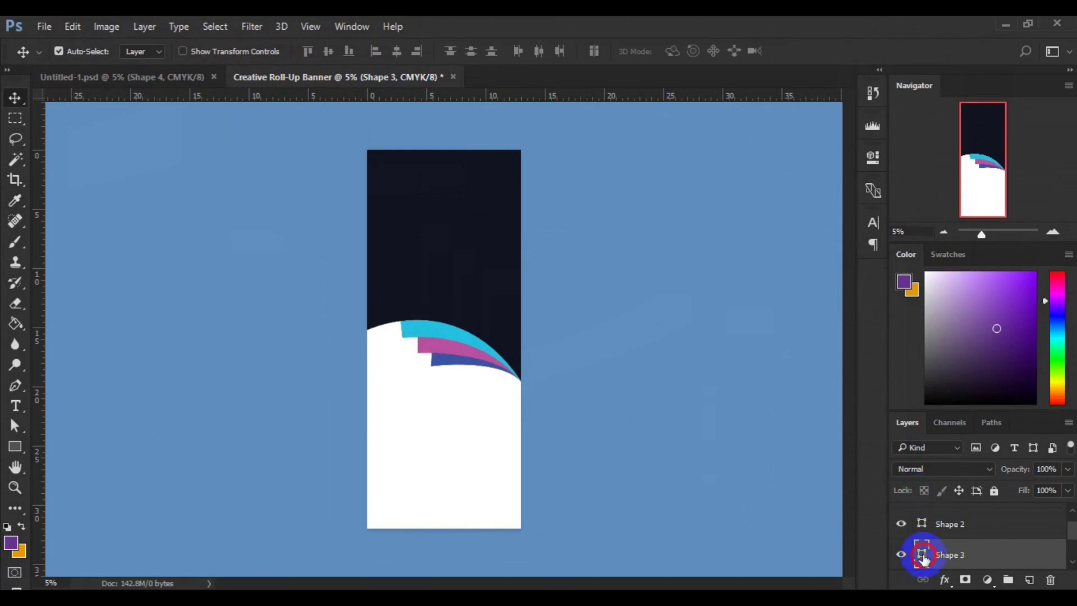
left_click(416, 238)
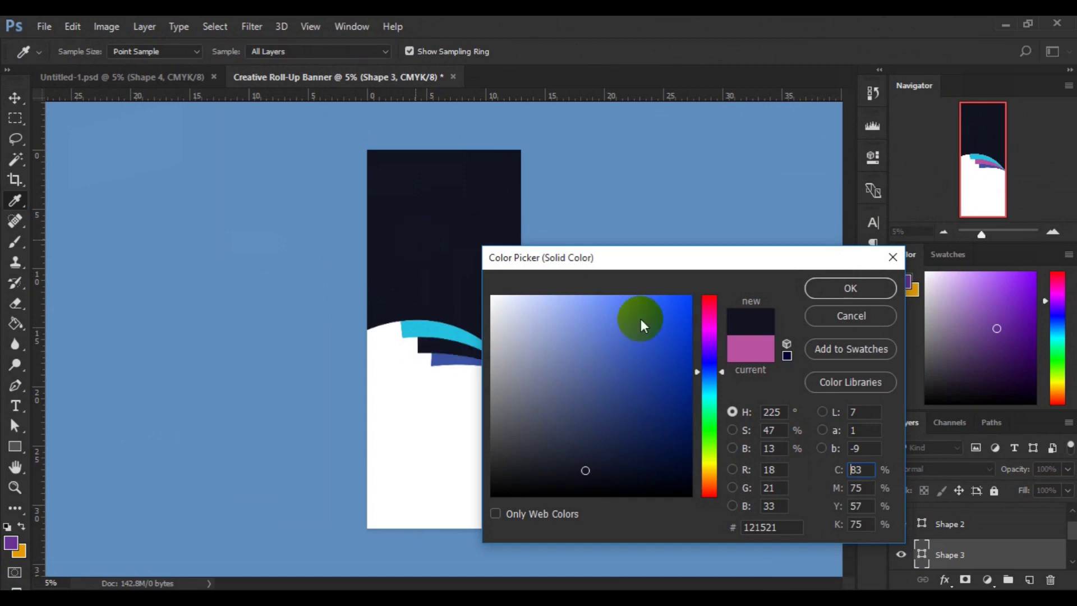
left_click(815, 291)
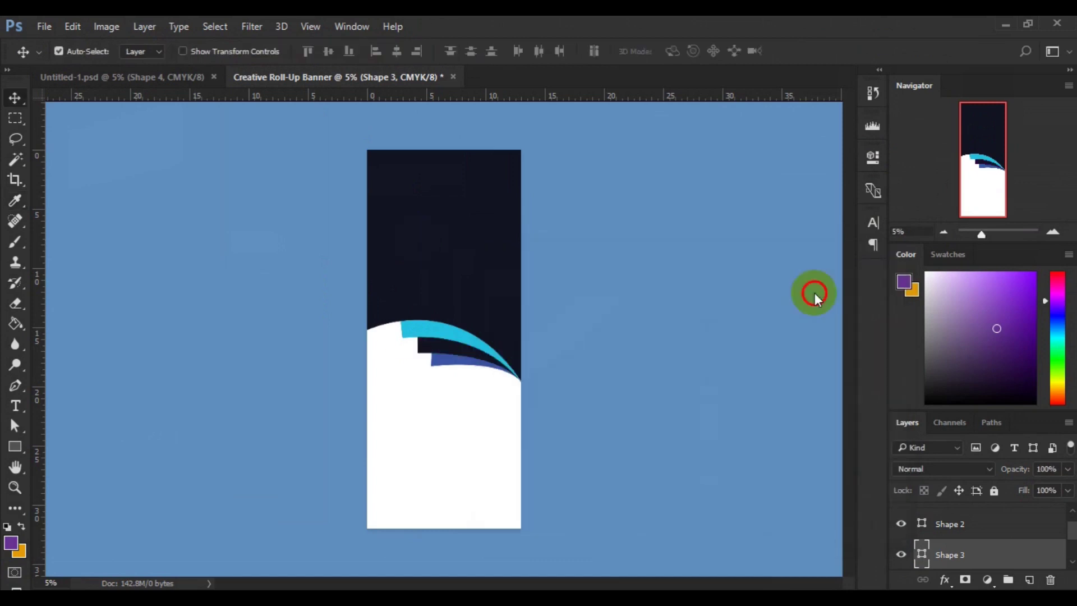
Set Shape 4's fill colour to hex 2c90ce.
left_click(439, 366)
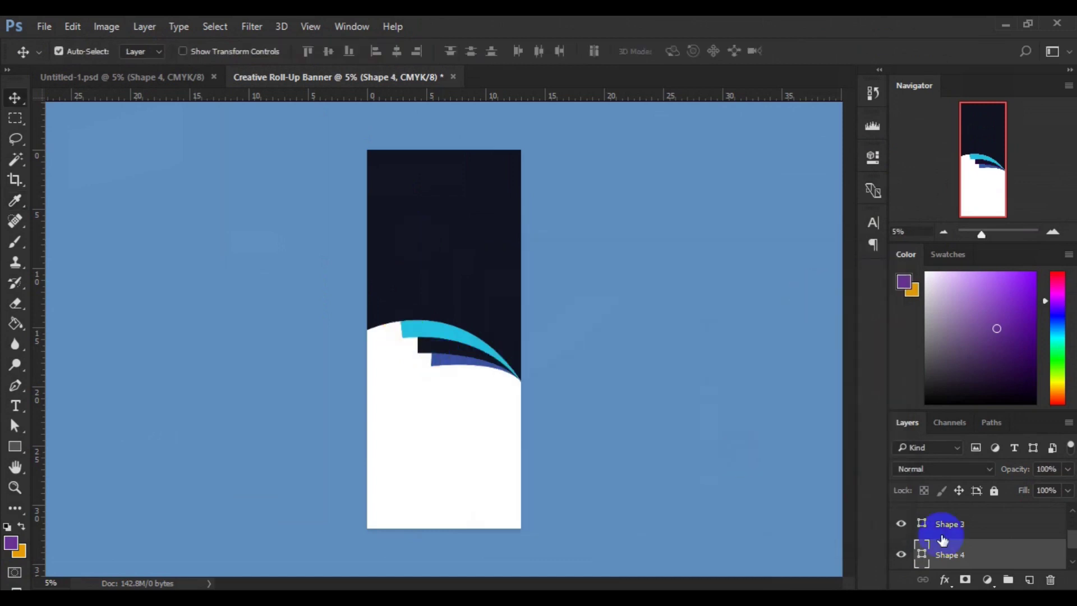
double_click(922, 555)
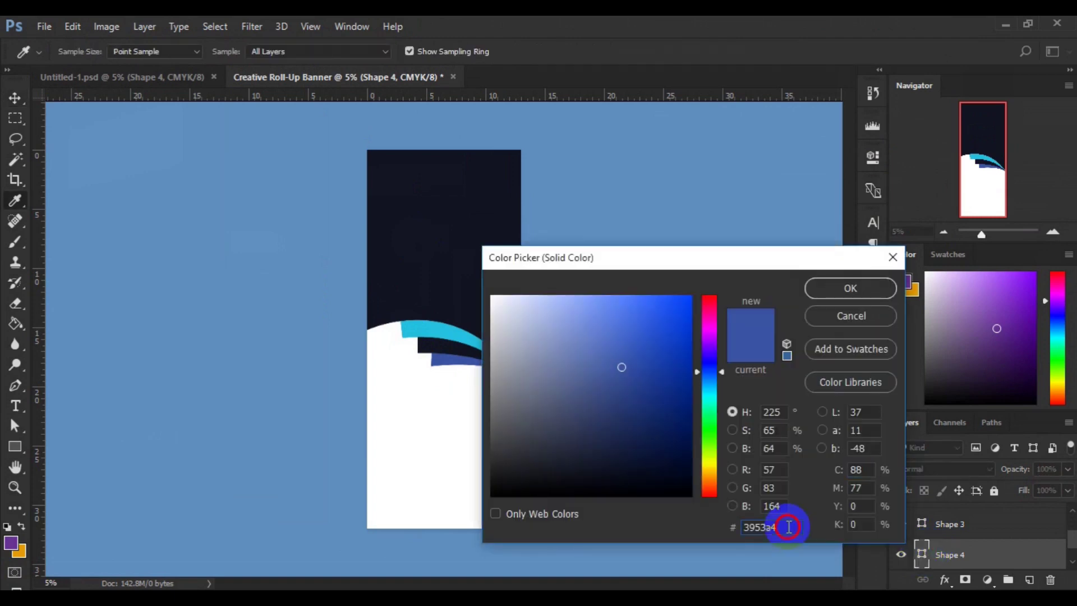
left_click_drag(785, 526, 722, 533)
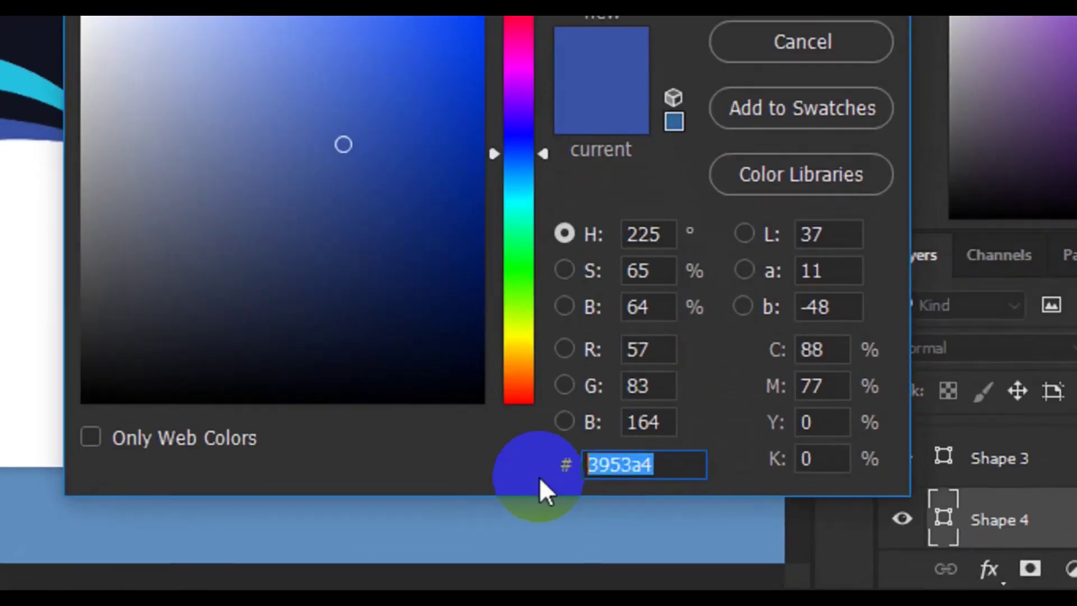
type("2c")
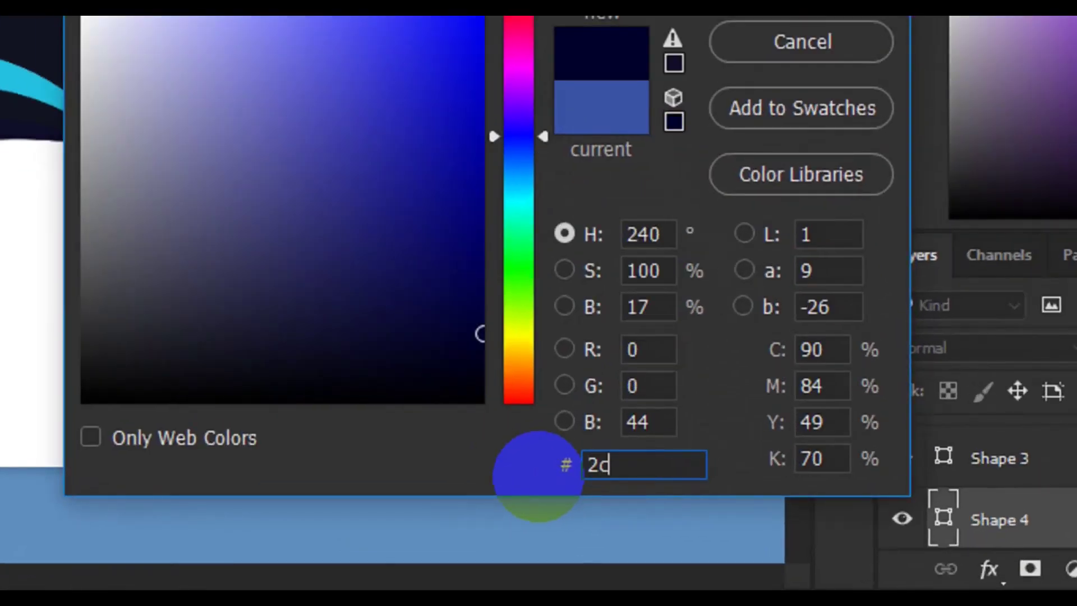
type("90")
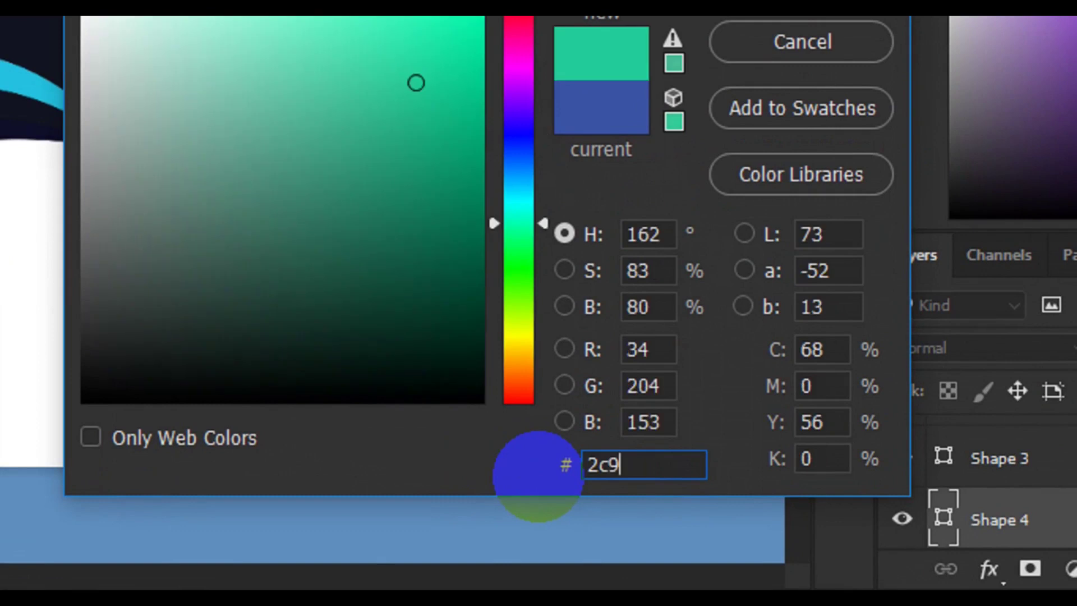
type("ce")
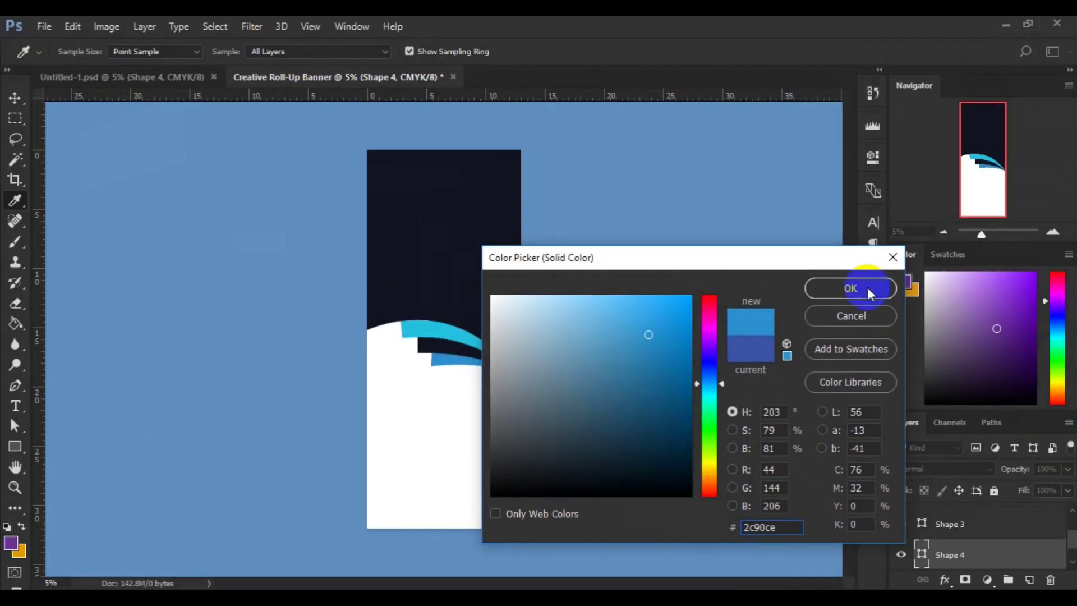
left_click(858, 194)
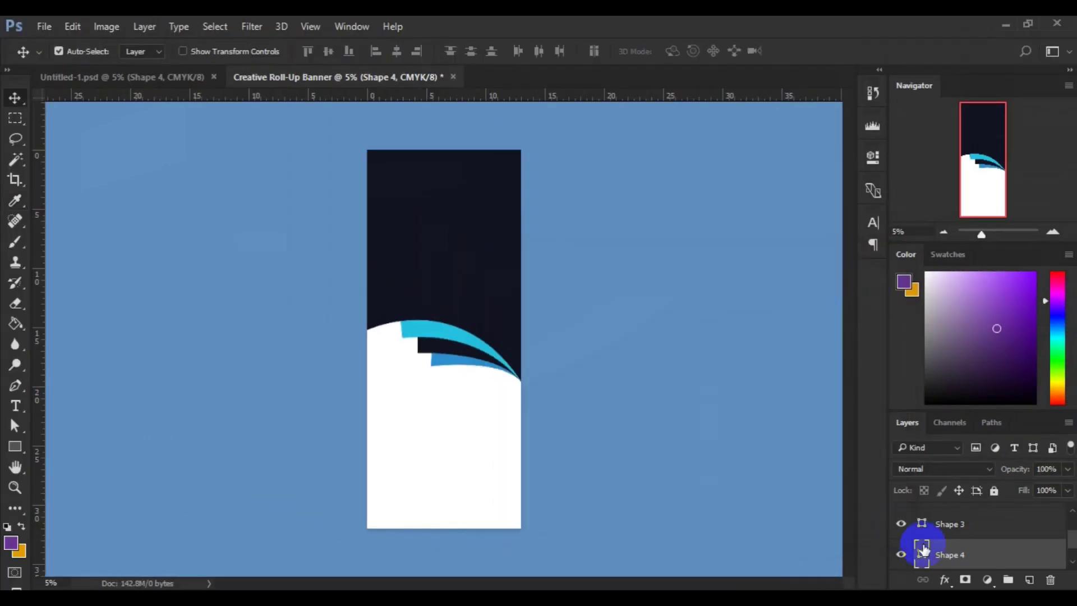
left_click(1071, 561)
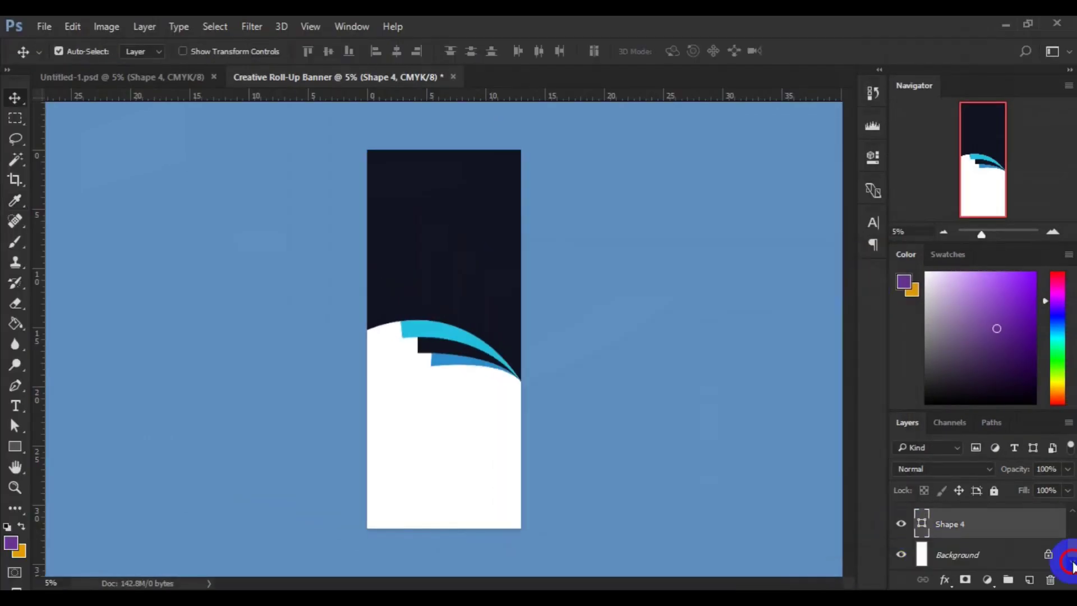
Select Shape 1 through Shape 4 and put them into a new group.
left_click(1072, 512)
left_click(1072, 511)
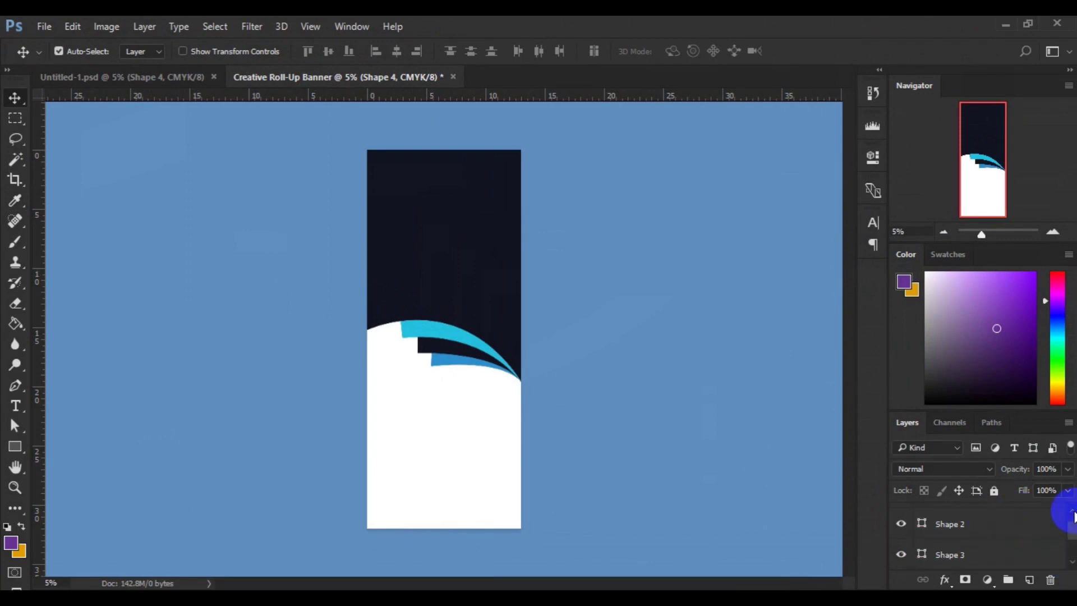
left_click(1071, 511)
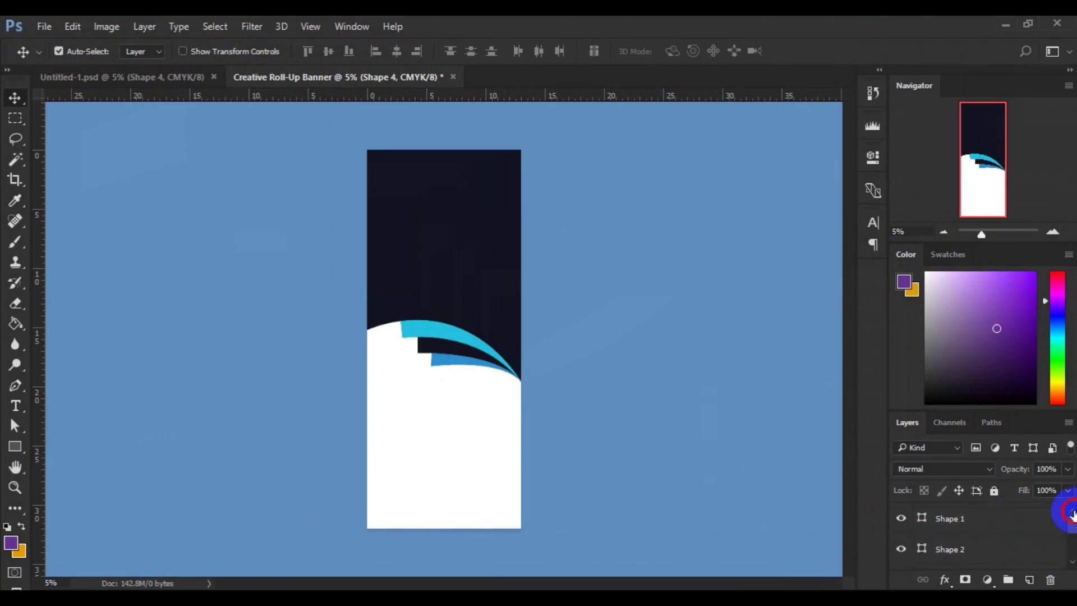
left_click(1007, 522, "shift")
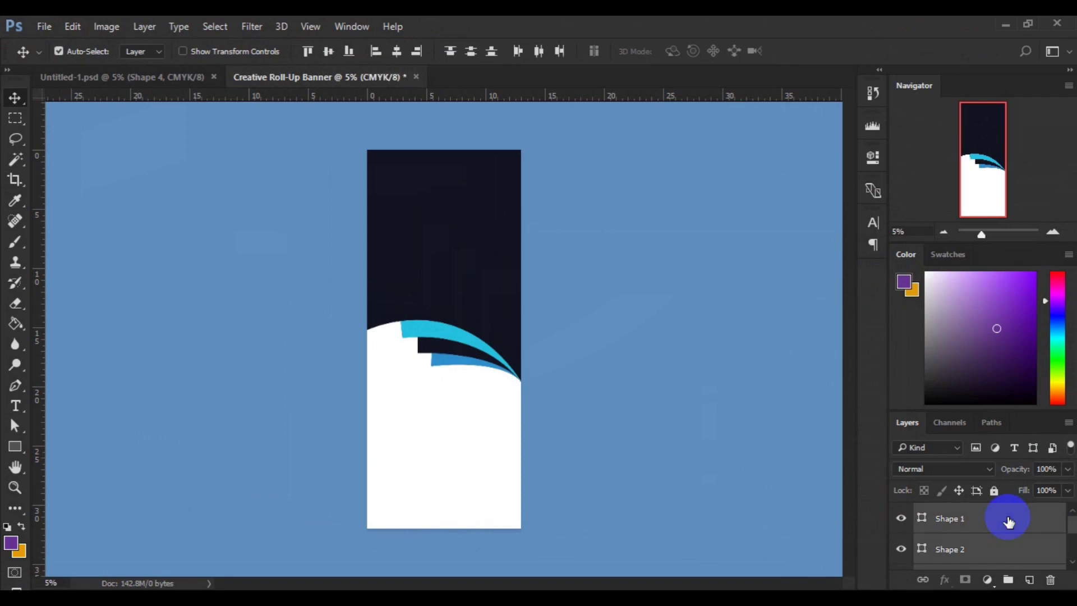
left_click_drag(1007, 522, 1007, 578)
Rename Group 1 to 'shape style 1'.
left_click(959, 518)
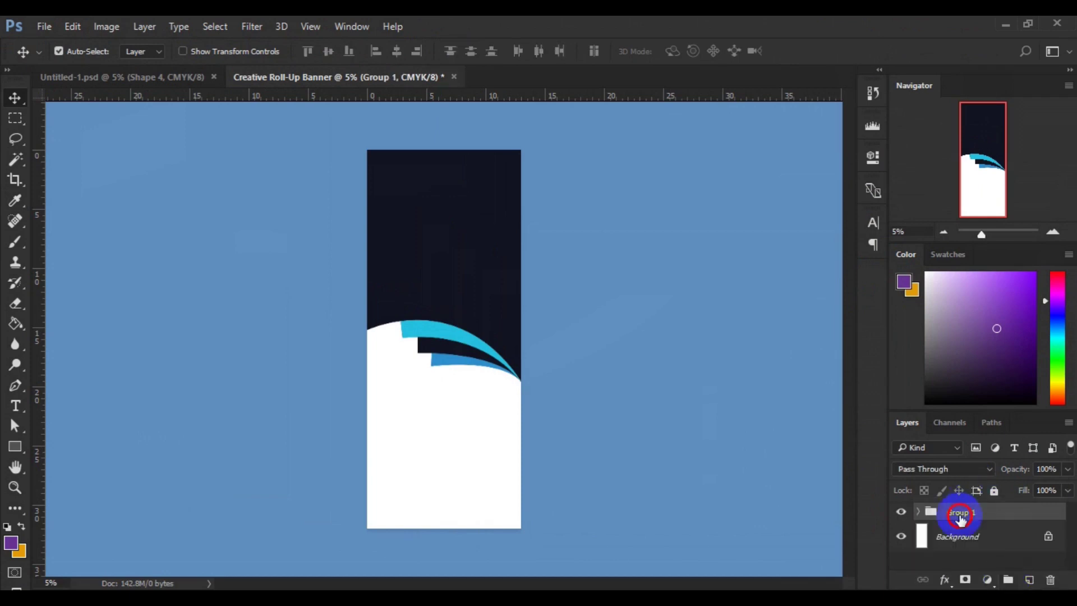
double_click(959, 515)
left_click(960, 515)
key("Delete")
key("Delete")
key("Delete")
key("BackSpace")
key("BackSpace")
key("BackSpace")
type("shape style")
left_click(963, 534)
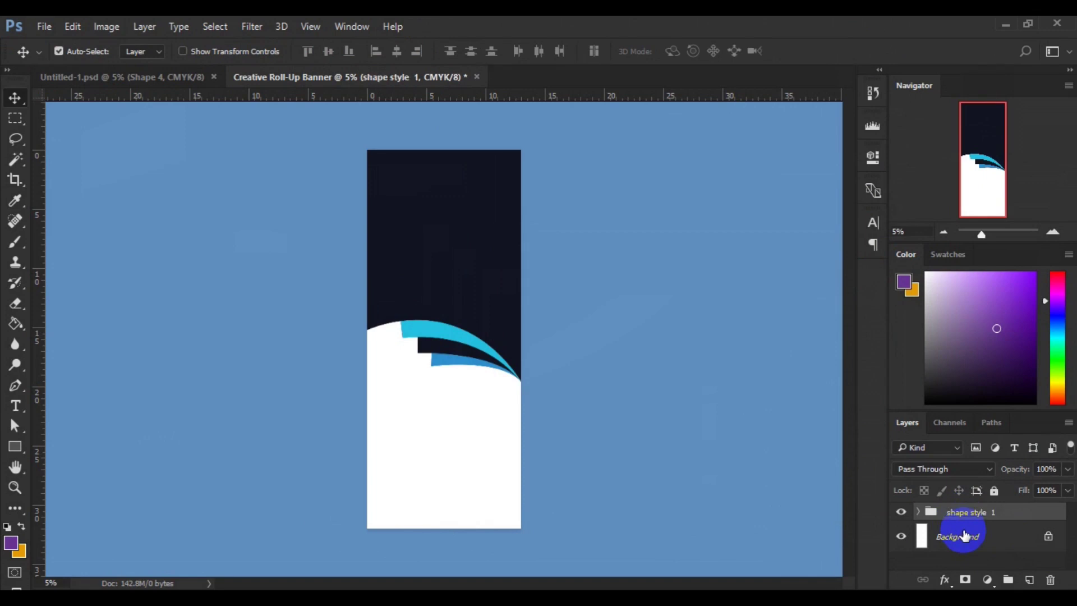
Duplicate the 'shape style 1' group, naming the copy 'shape style 2copy'.
right_click(964, 516)
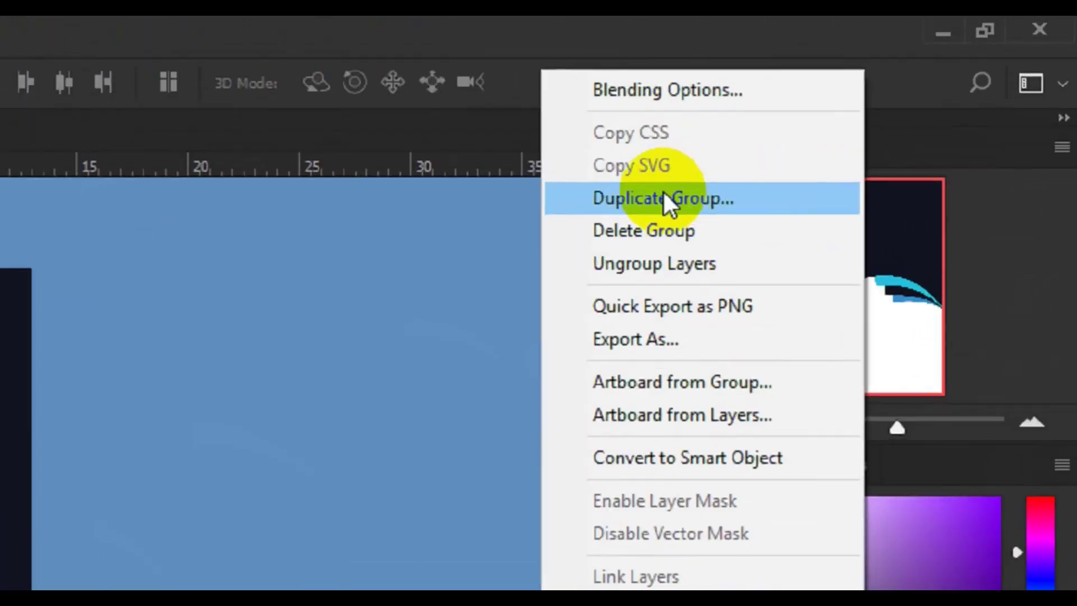
left_click(855, 113)
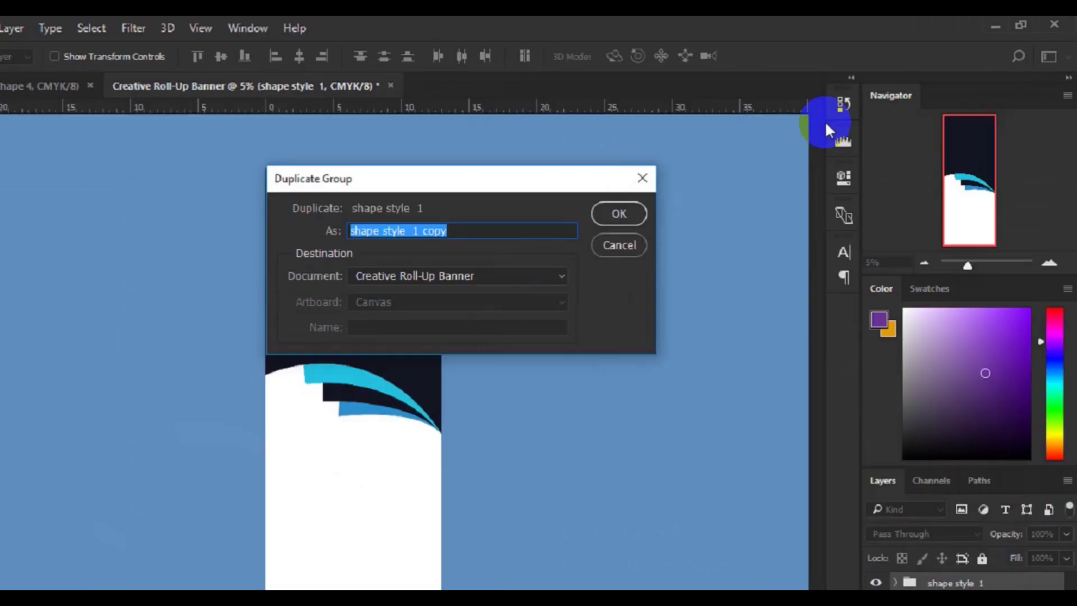
left_click(506, 206)
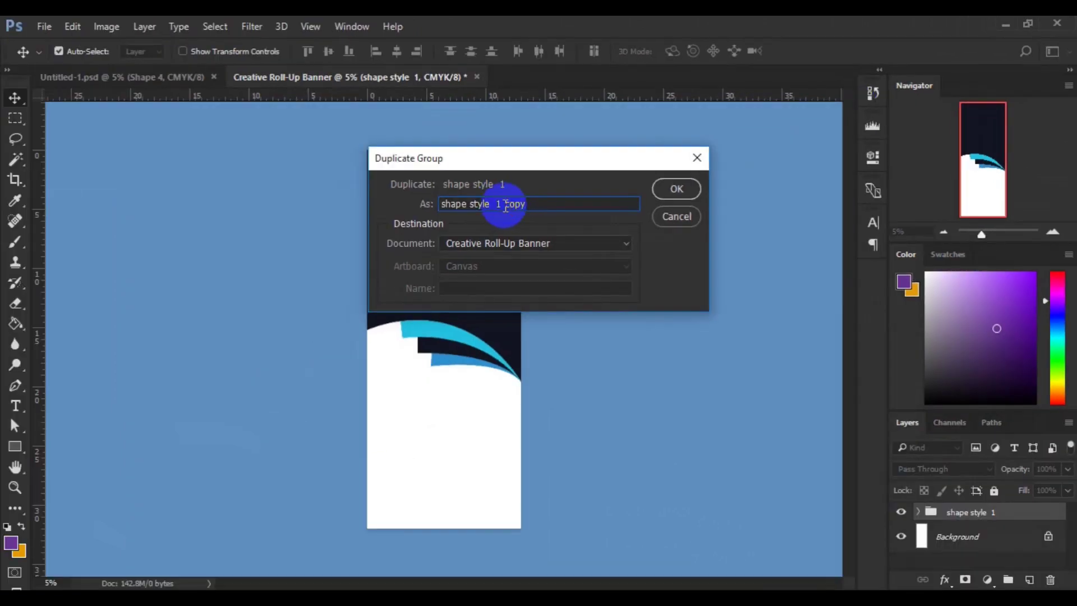
key("BackSpace")
key("BackSpace")
type("2")
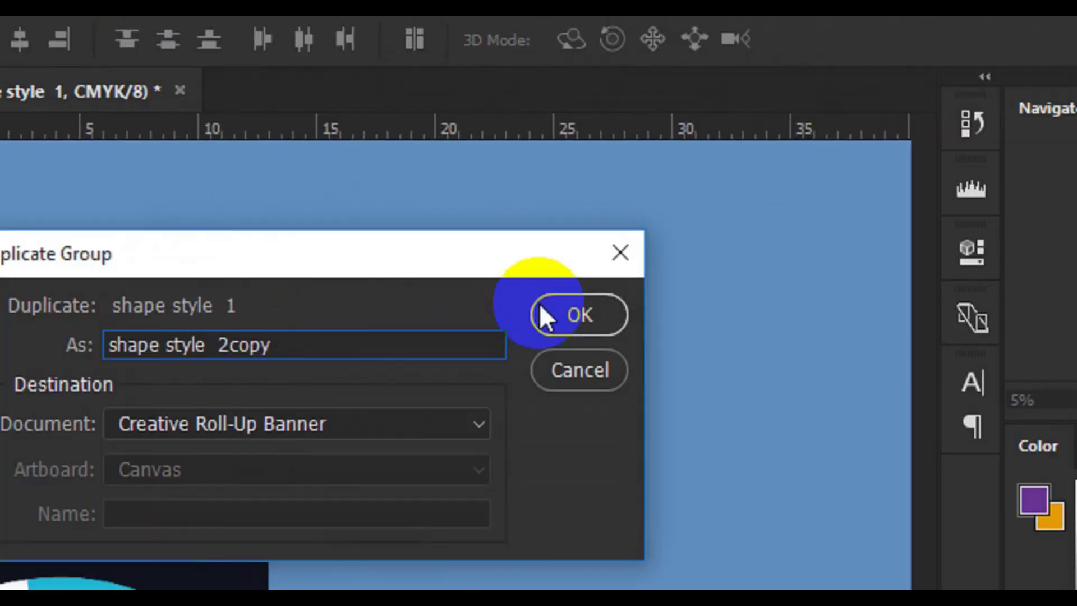
left_click(540, 310)
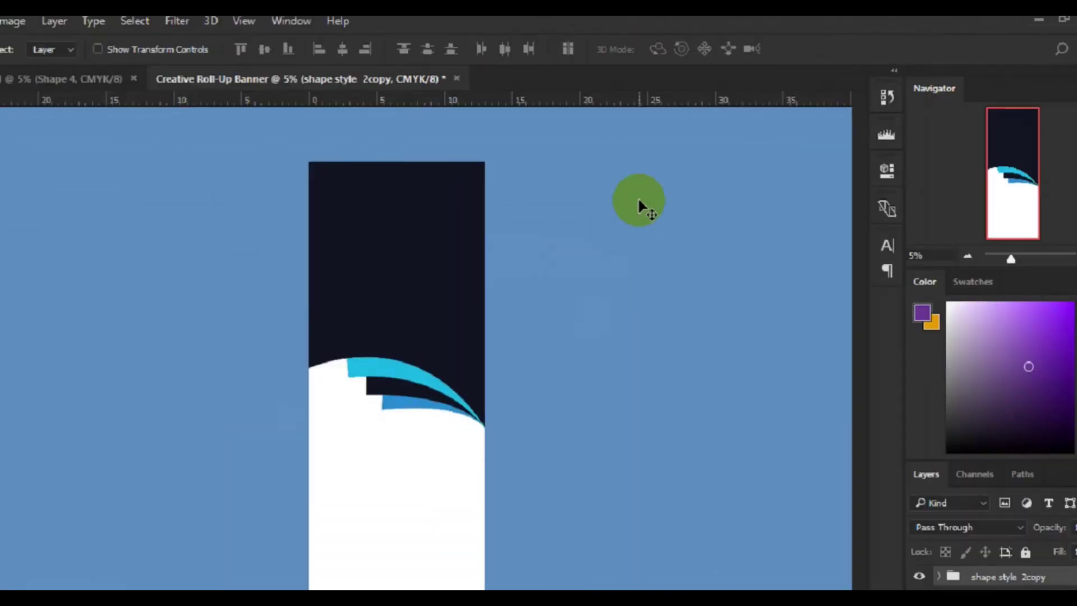
left_click(0, 20)
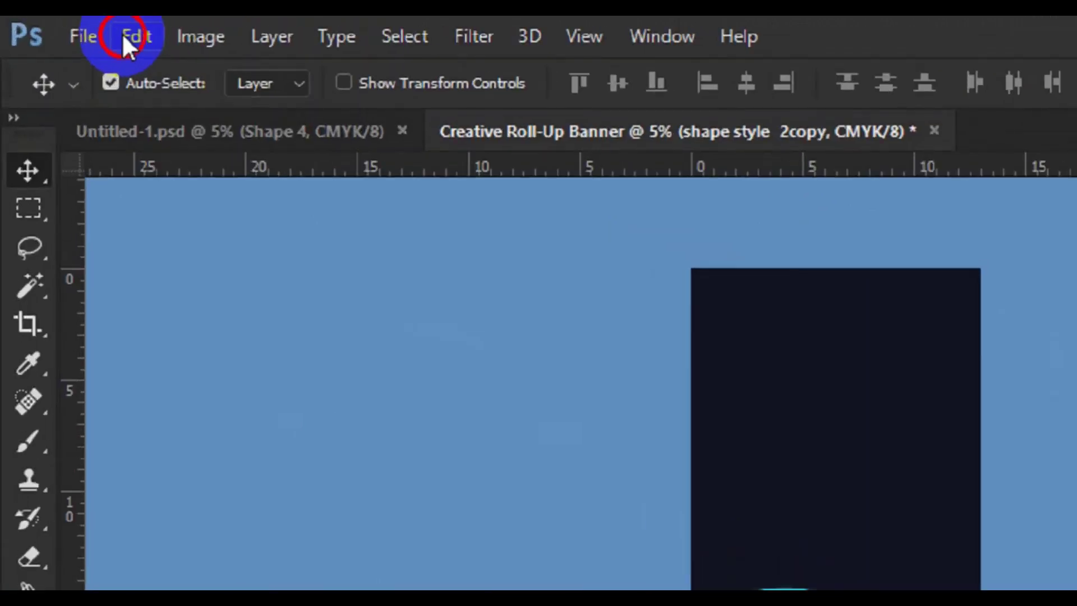
Free Transform the copied group, flipping it horizontally and vertically, and commit.
left_click(119, 37)
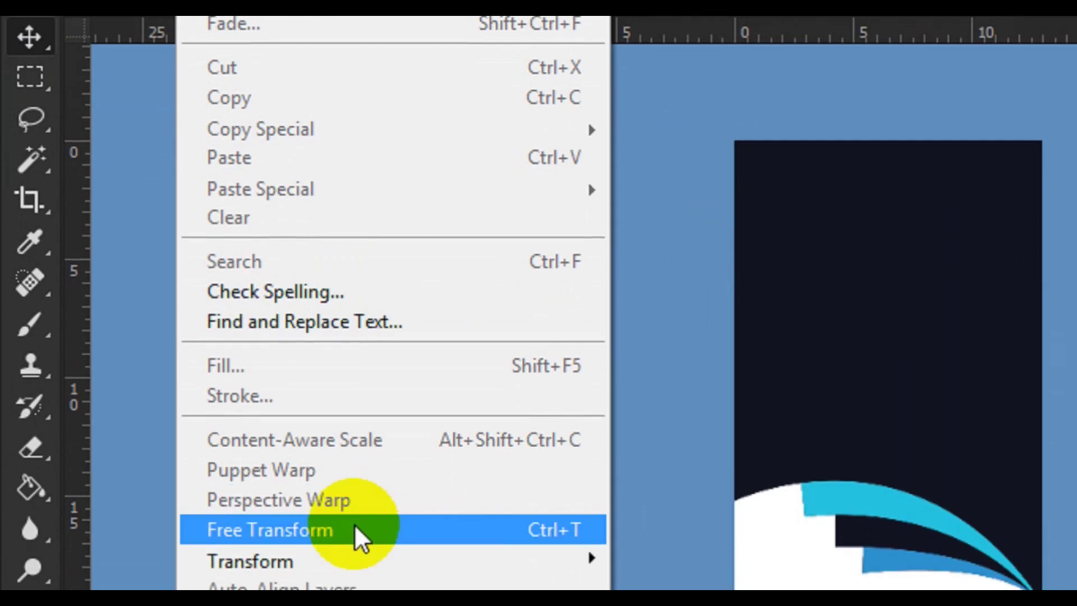
left_click(353, 549)
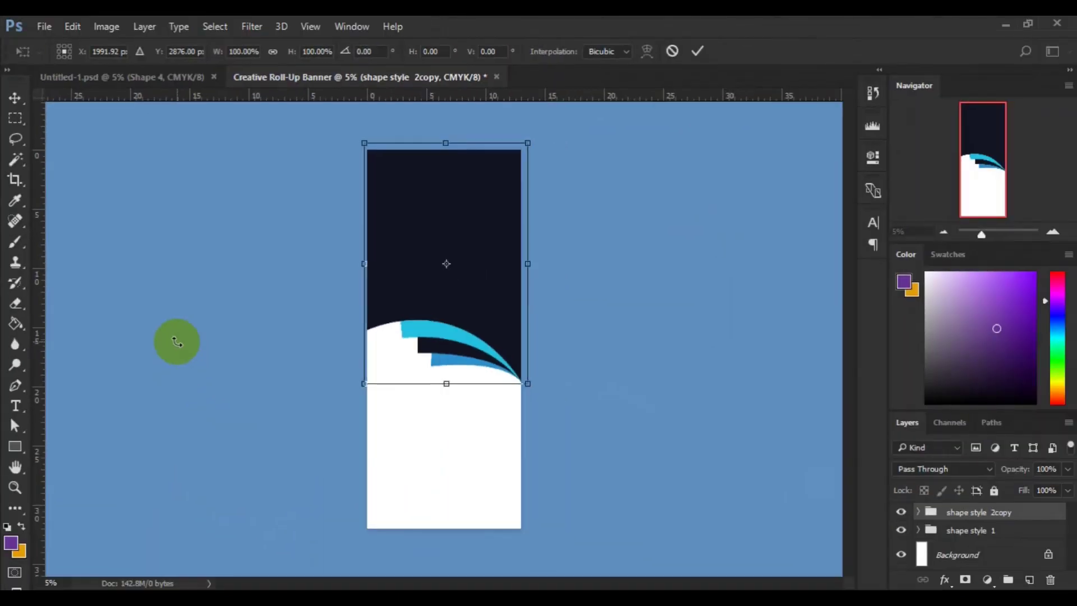
left_click(422, 286)
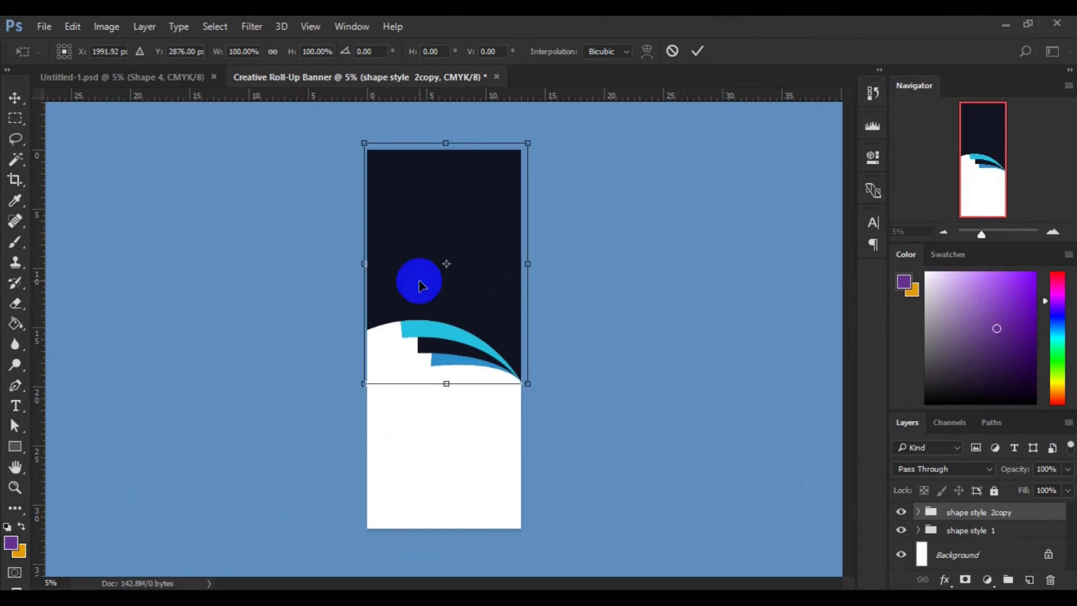
right_click(421, 286)
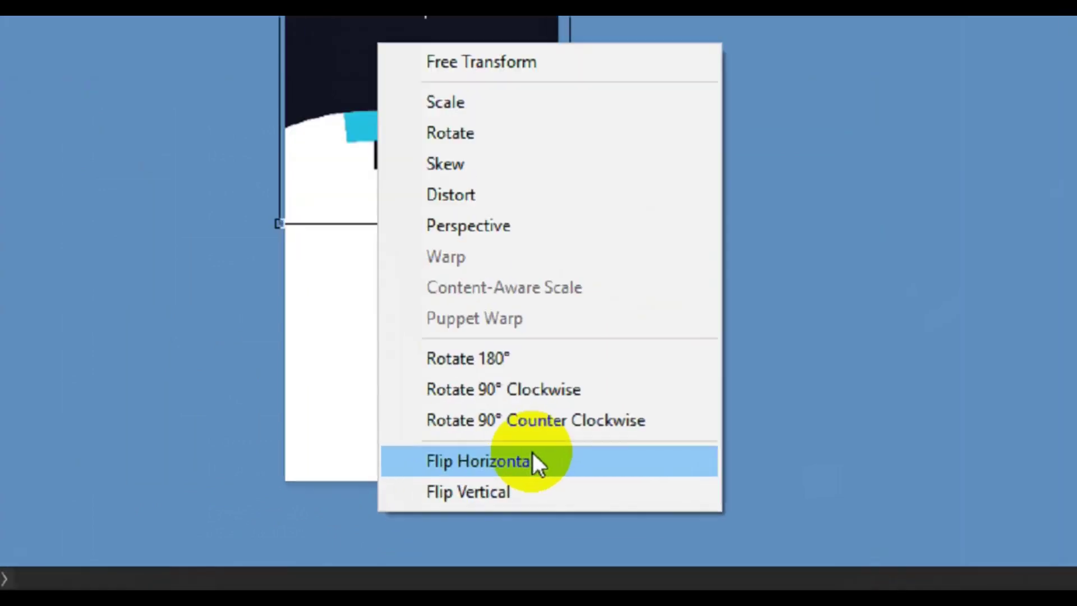
left_click(507, 517)
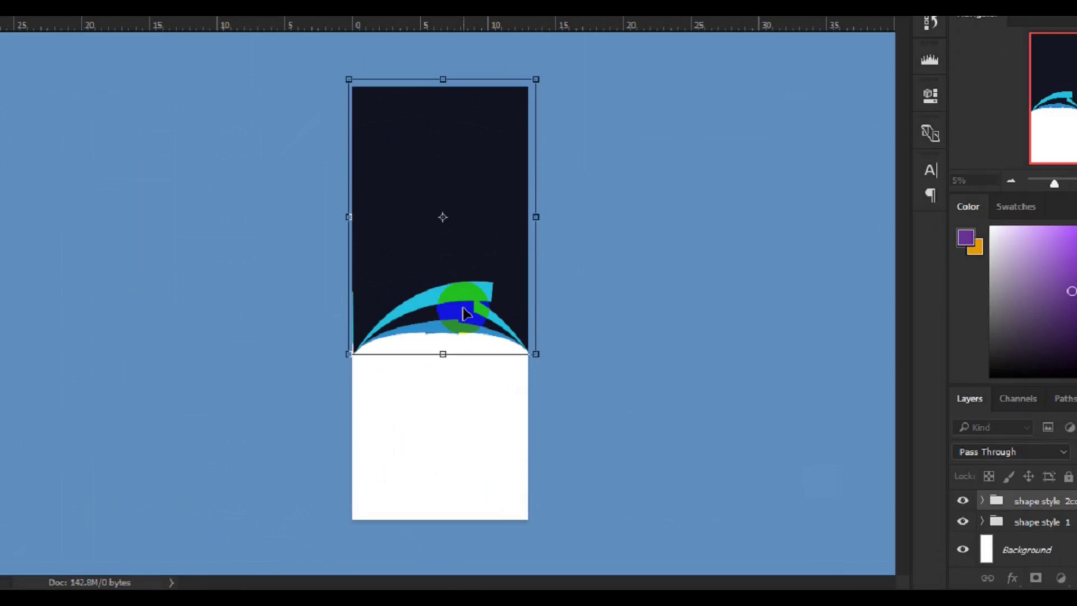
right_click(464, 300)
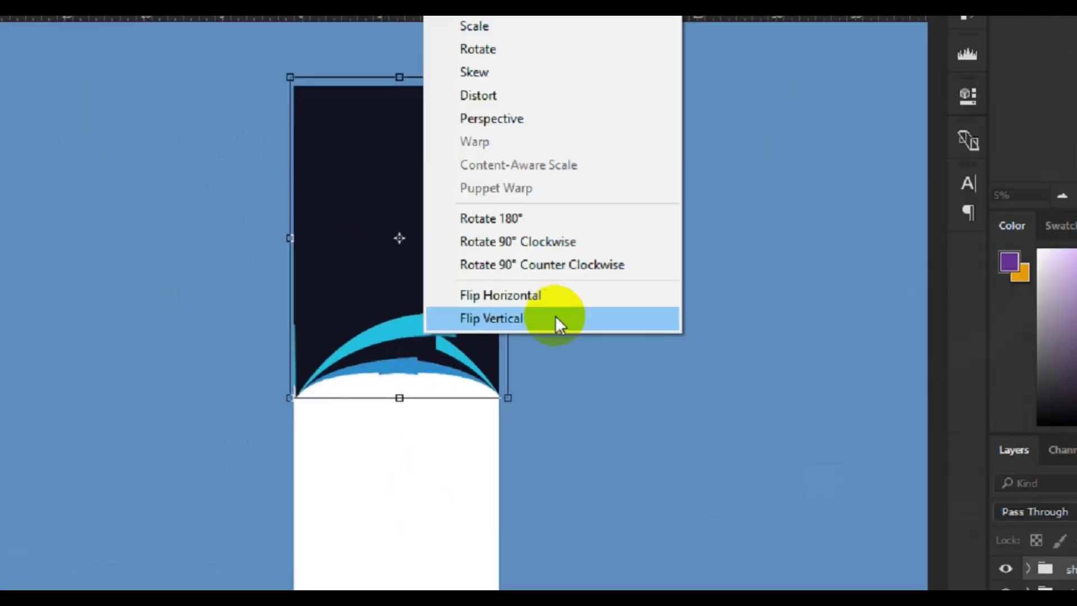
left_click(556, 319)
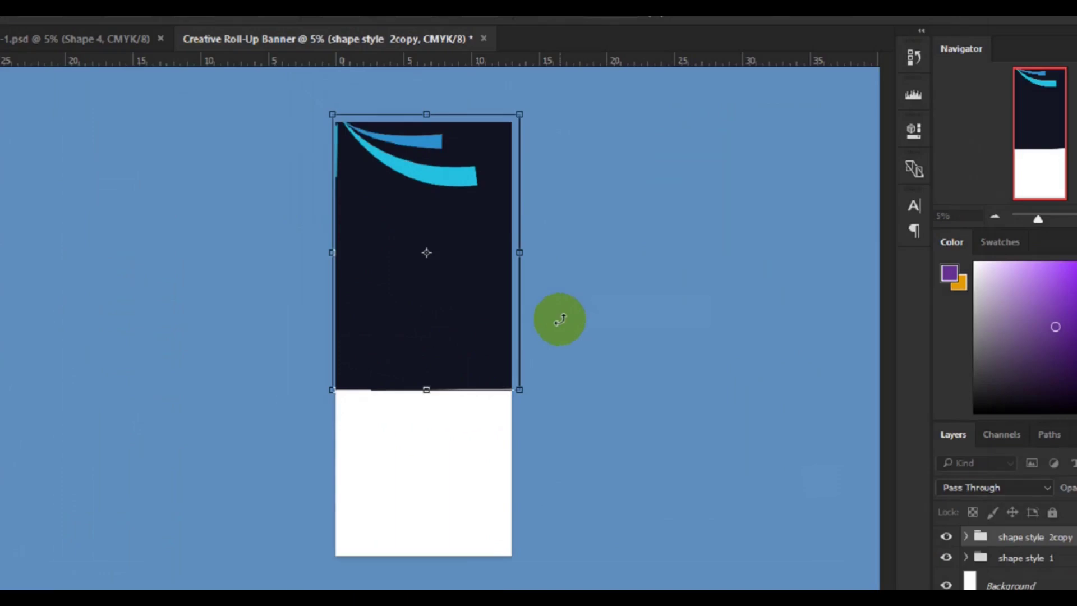
left_click(698, 52)
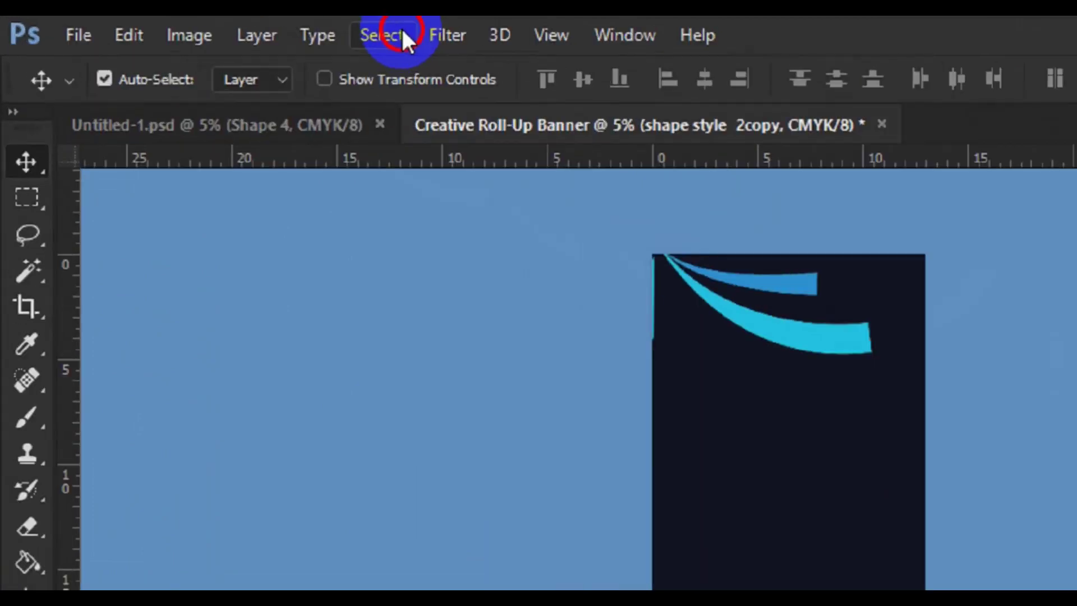
Select all, align the group to the canvas bottom edge, then deselect.
left_click(298, 31)
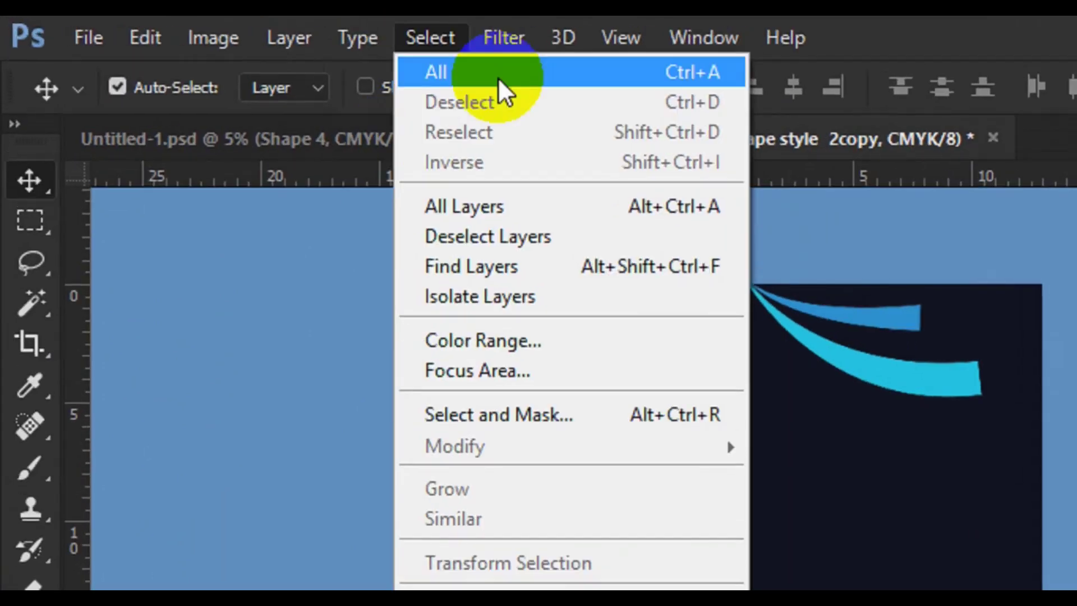
left_click(497, 76)
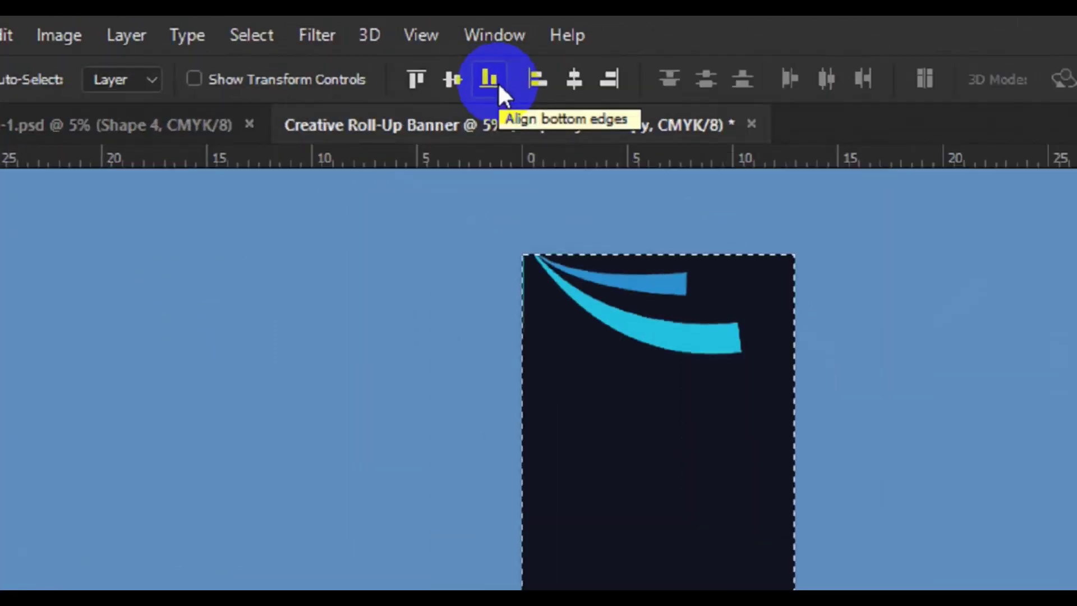
left_click(518, 92)
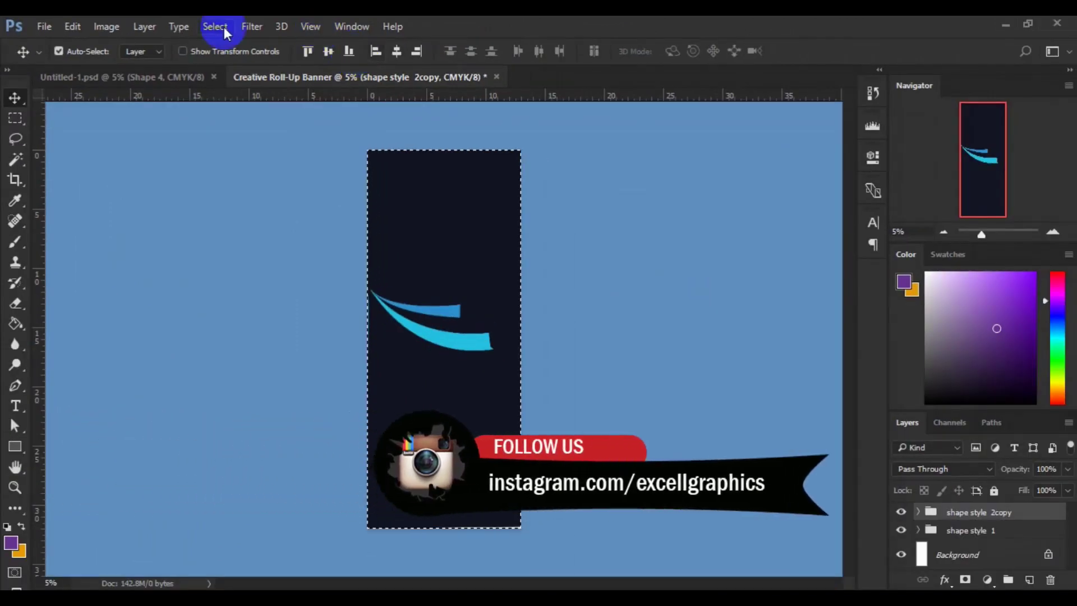
left_click(223, 27)
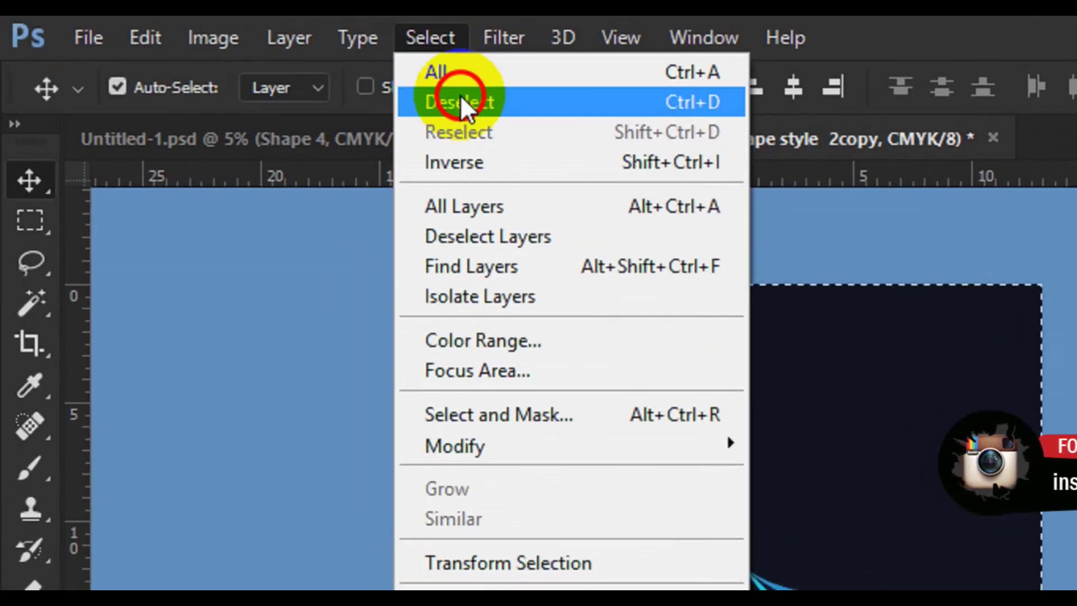
left_click(433, 96)
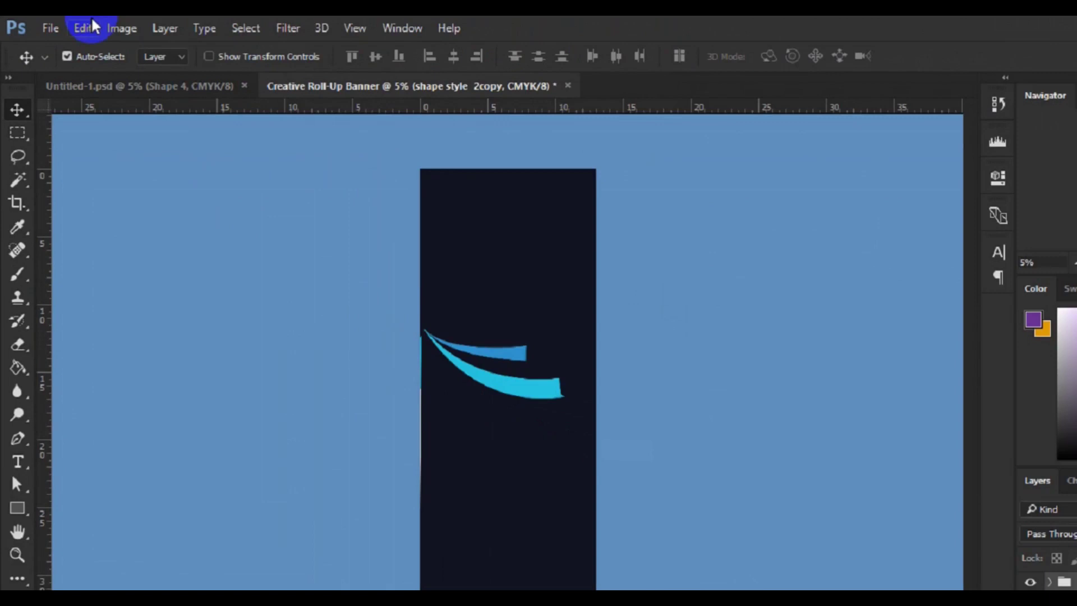
left_click(85, 27)
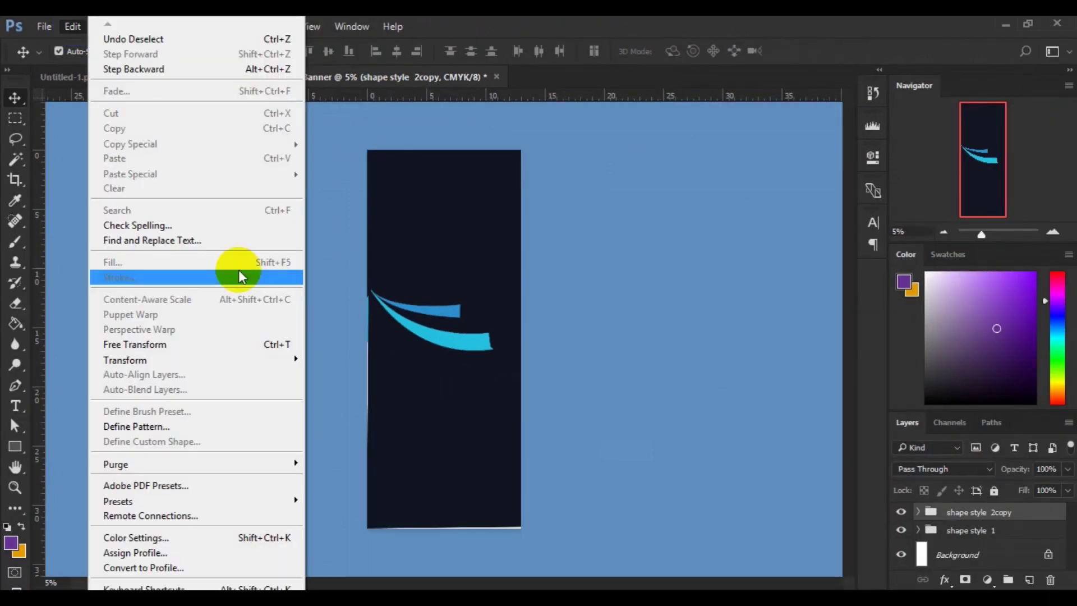
Free Transform the copied group downward to the banner's bottom and commit.
left_click(220, 345)
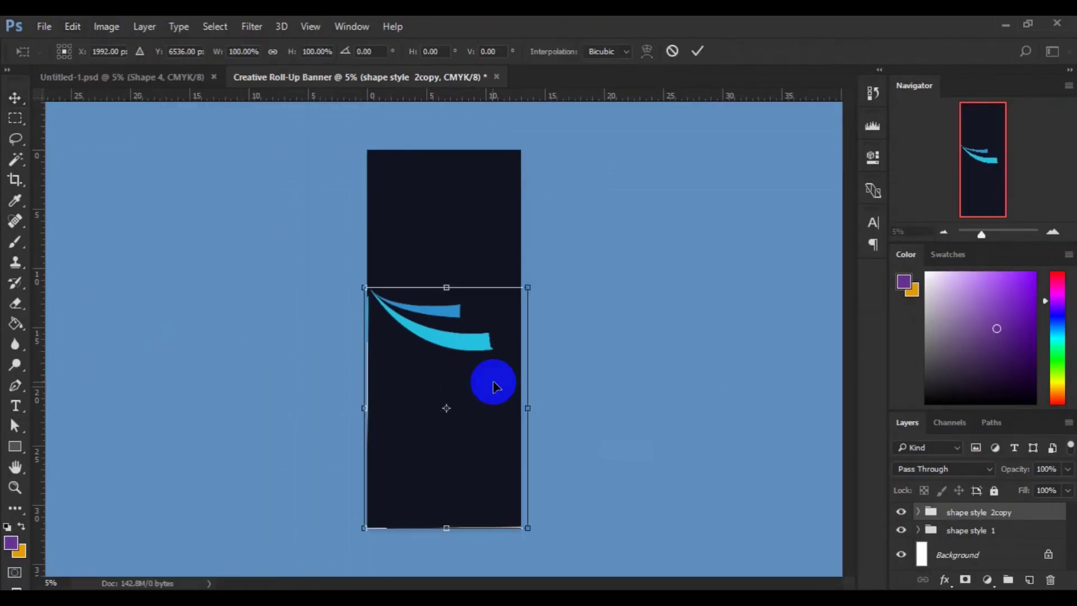
left_click_drag(490, 432, 489, 555)
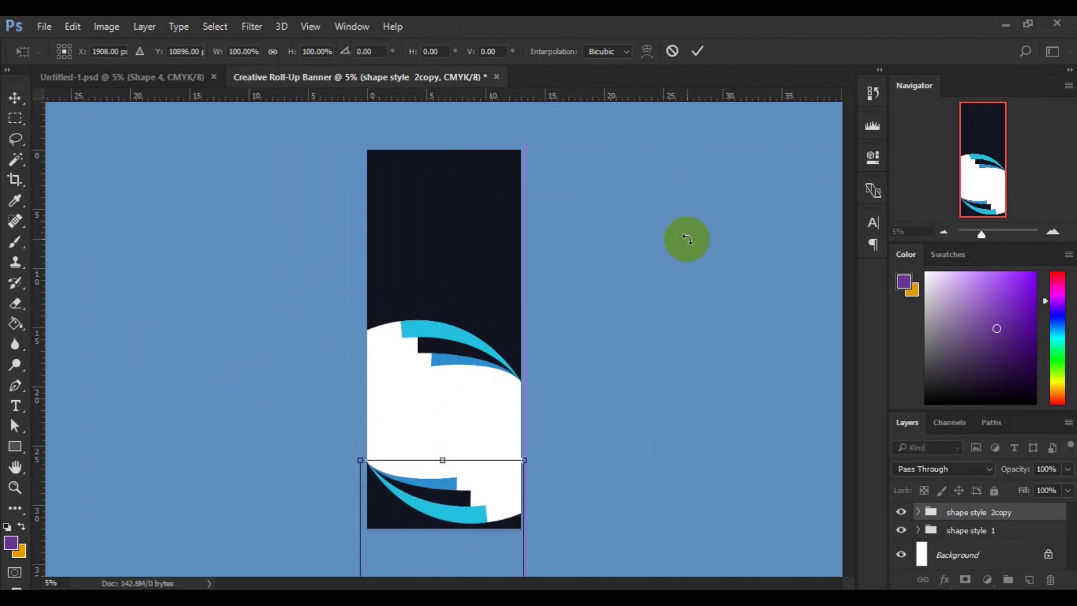
left_click(697, 51)
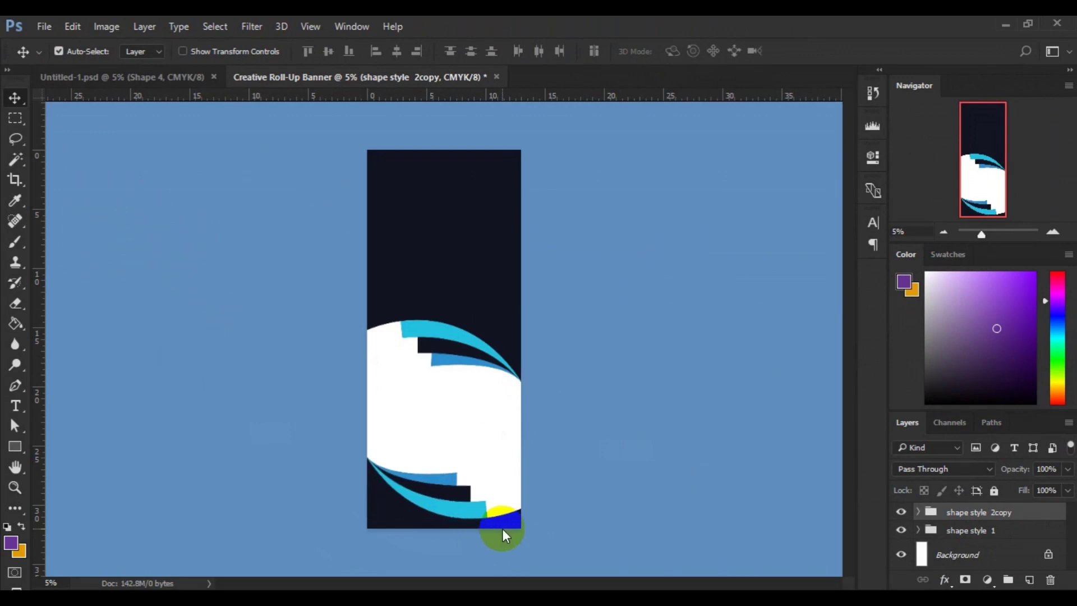
left_click(395, 513)
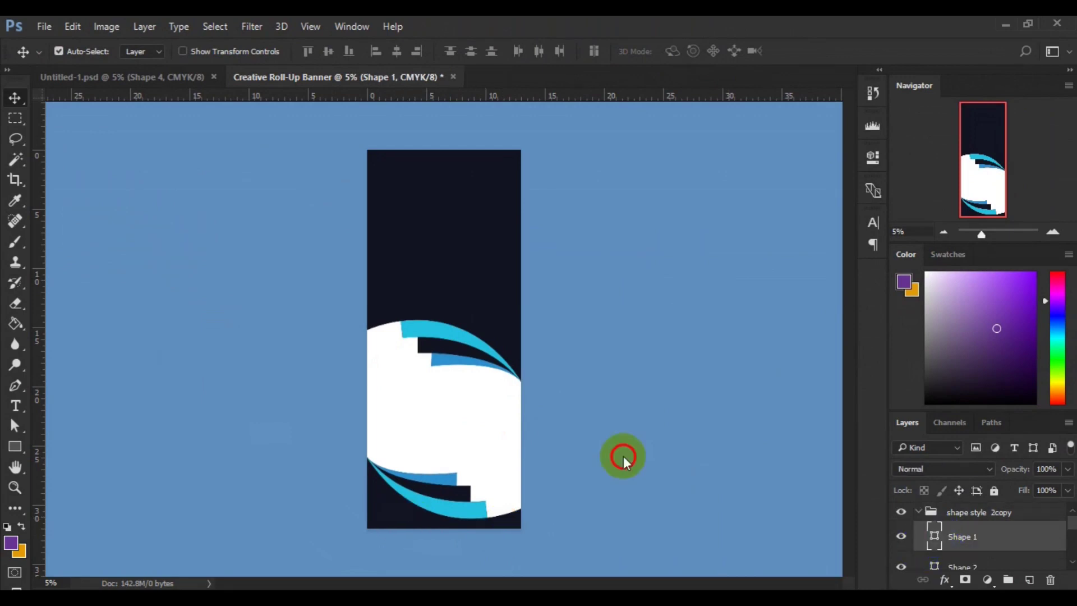
Fill Shape 1 with the sampled cyan and Shape 2 with the banner's dark navy.
left_click(425, 330)
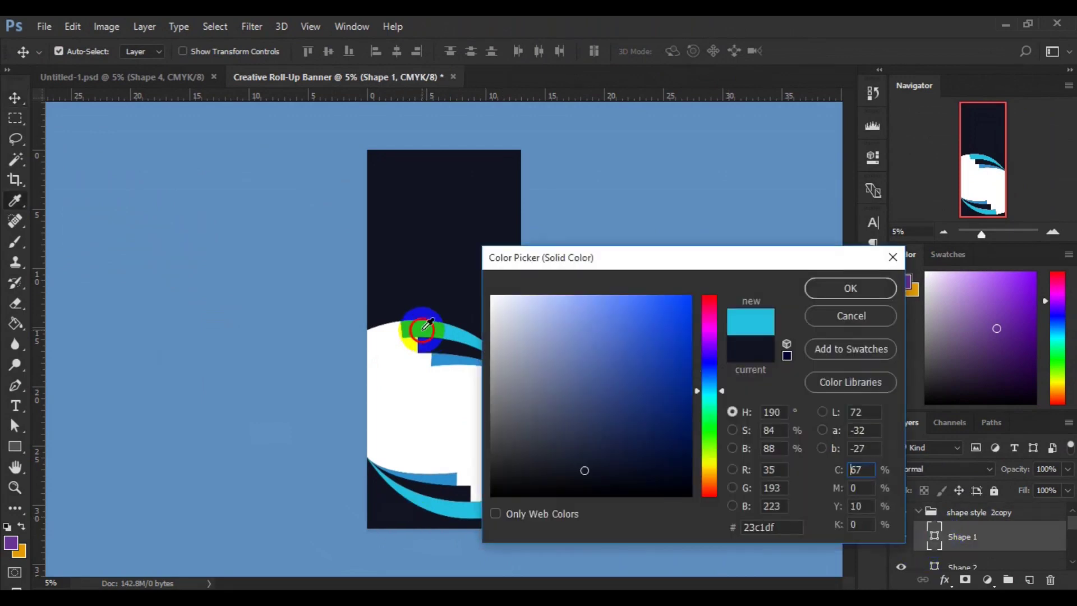
left_click(843, 292)
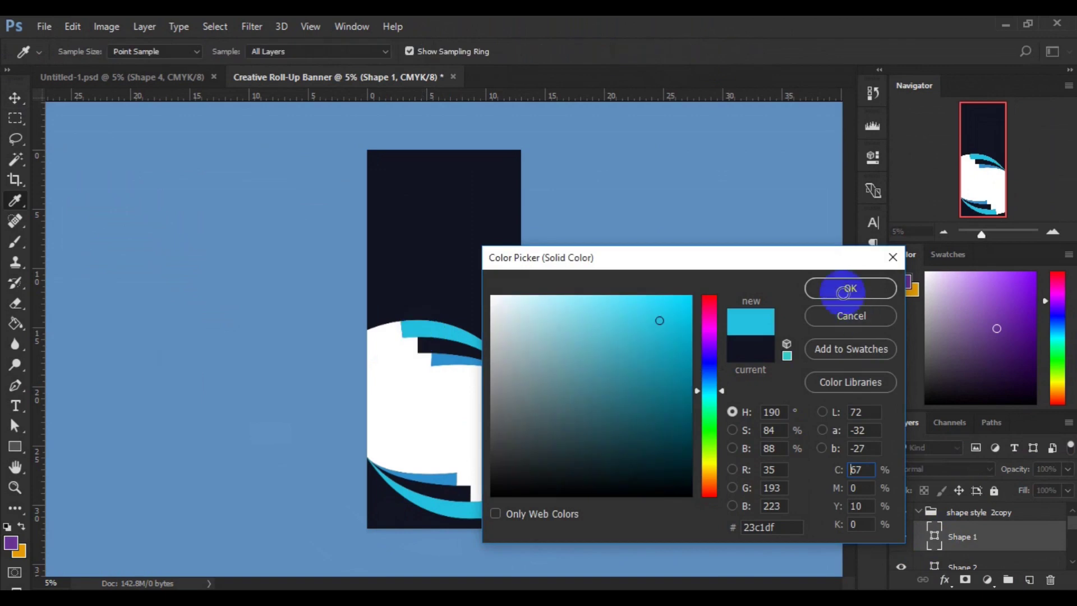
key("v")
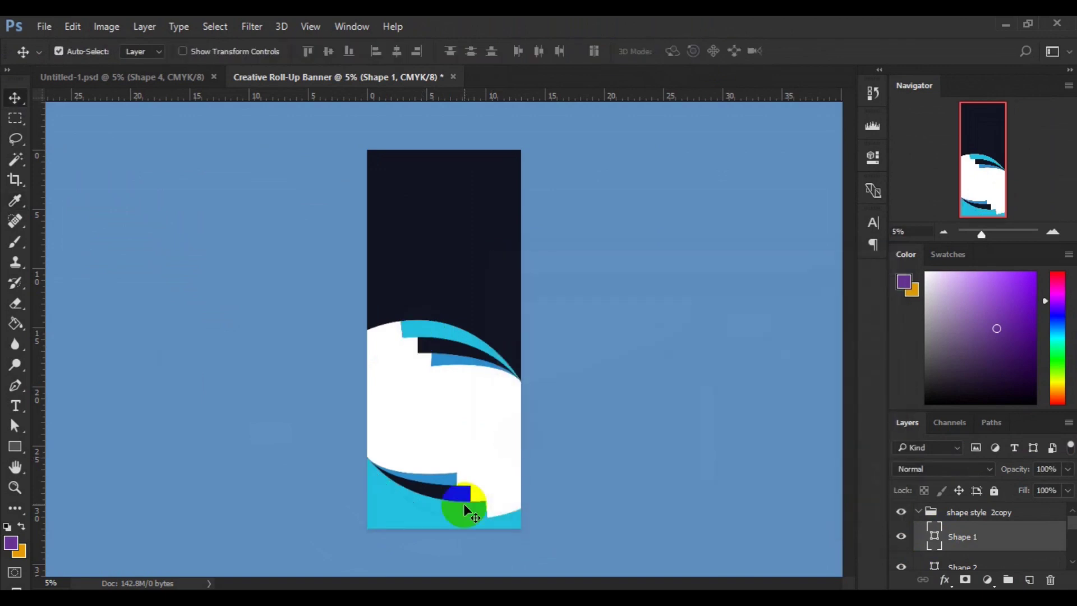
left_click(934, 558)
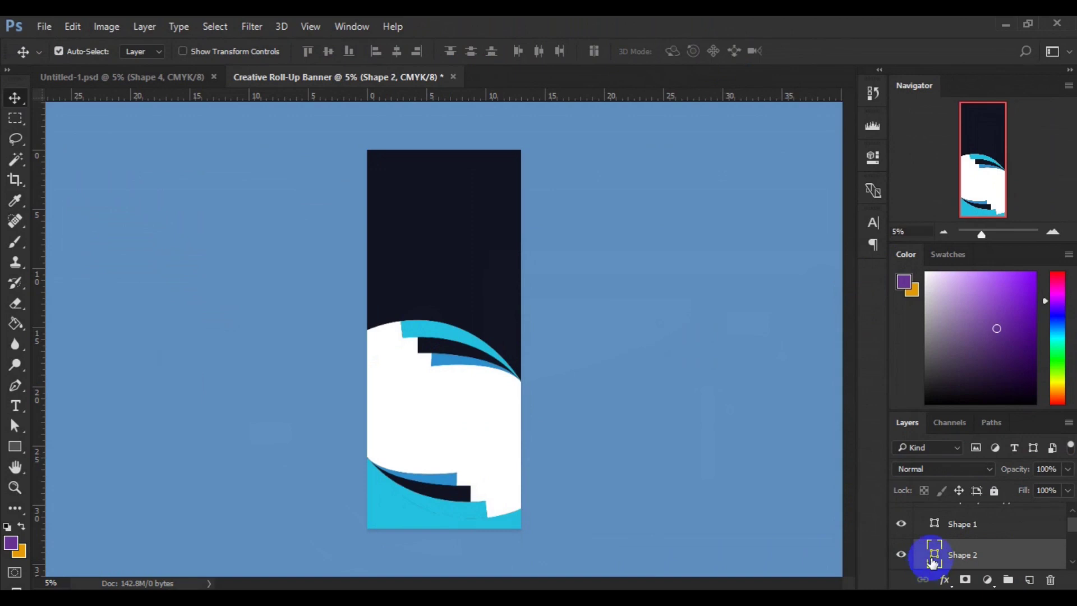
double_click(934, 555)
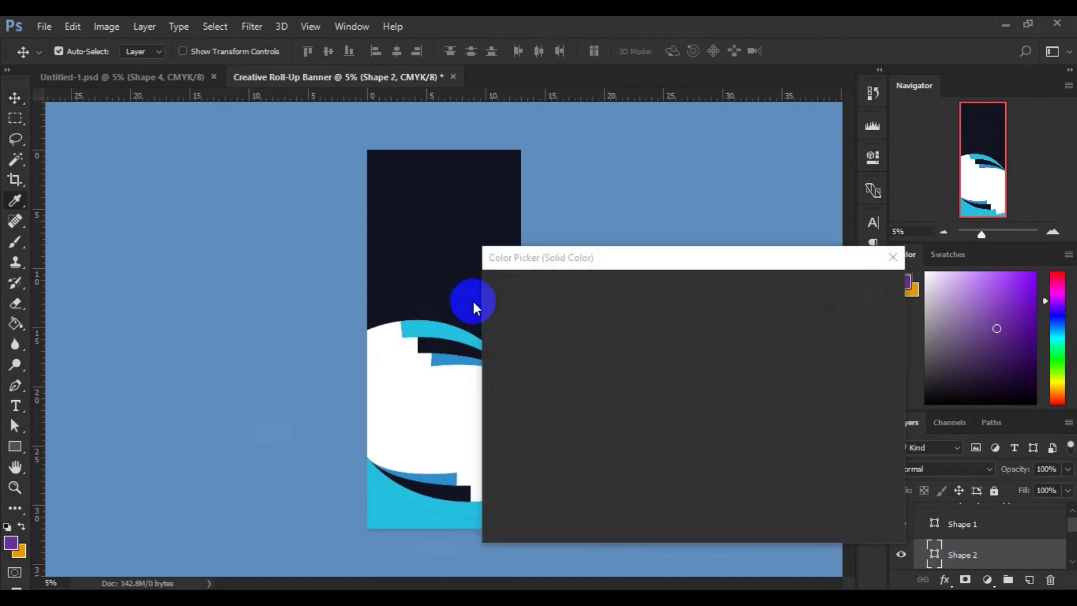
left_click(452, 275)
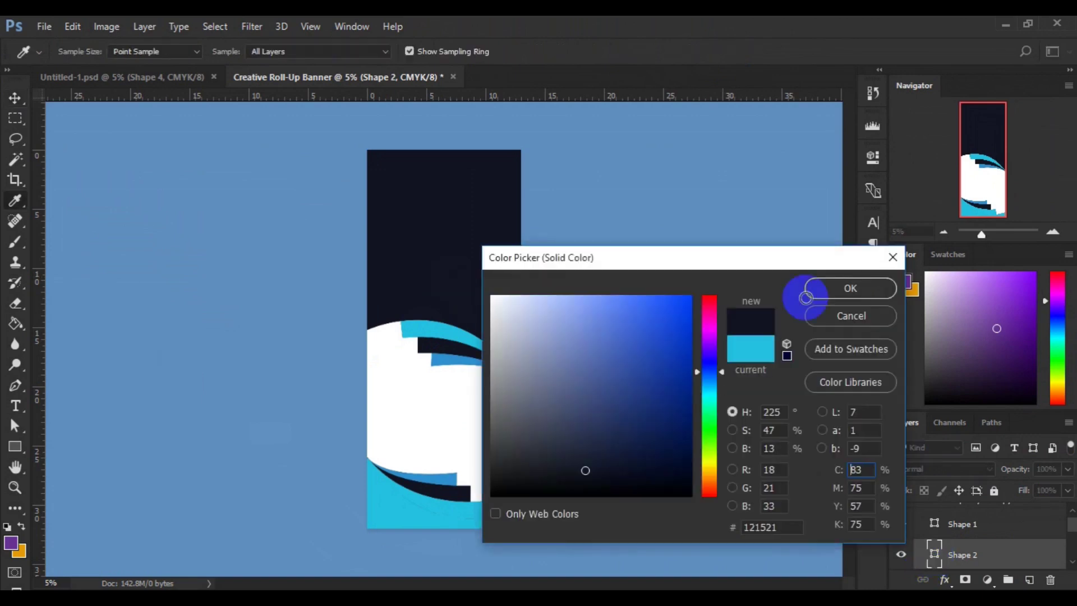
left_click(829, 300)
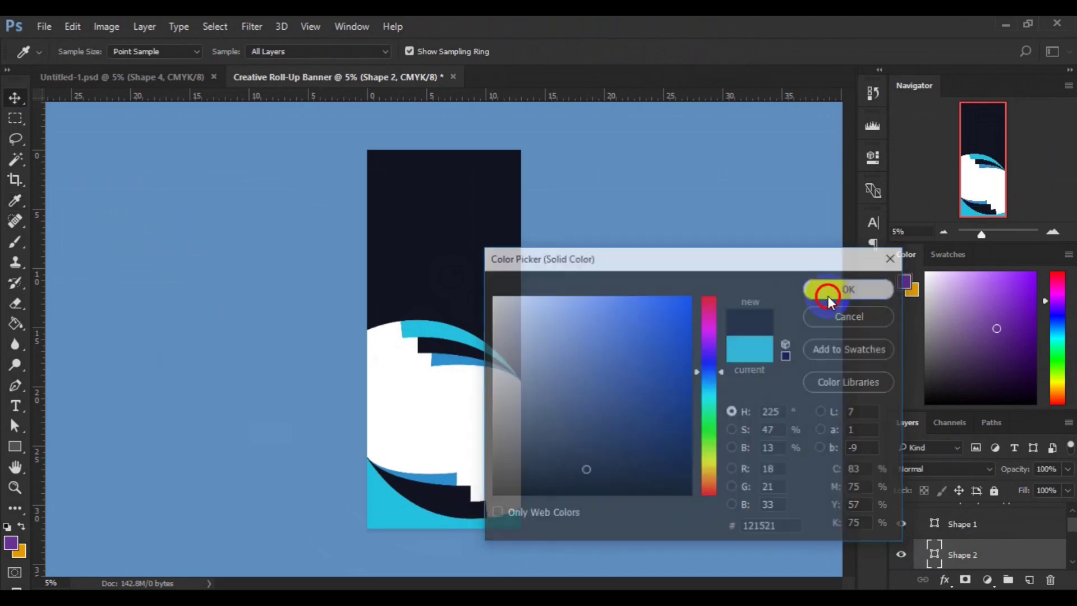
Fill Shape 3 with the medium blue sampled from the top strips.
left_click(443, 488)
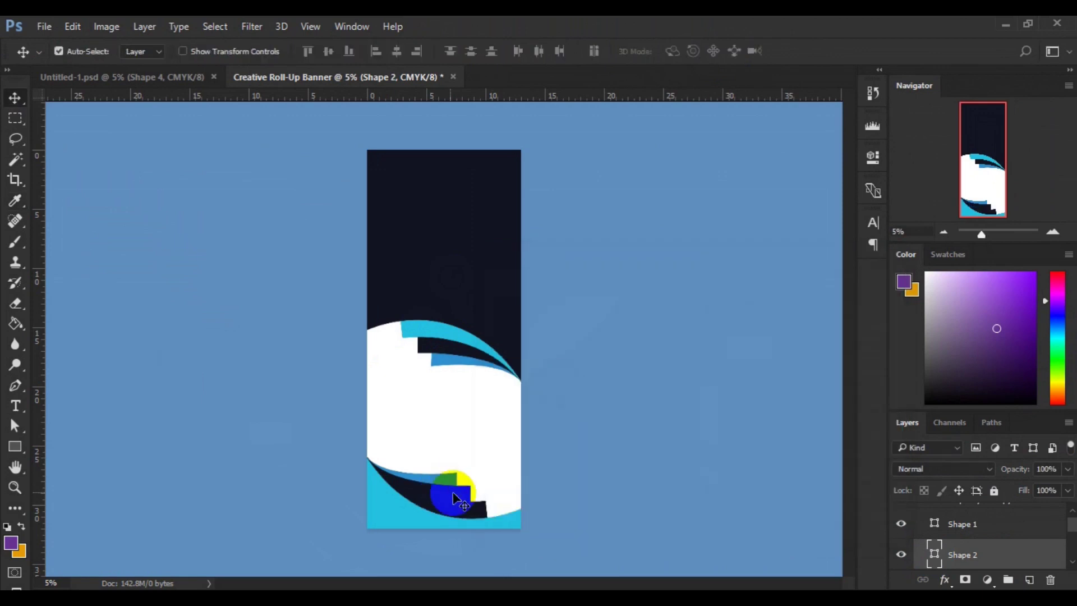
left_click(586, 519)
left_click(969, 541)
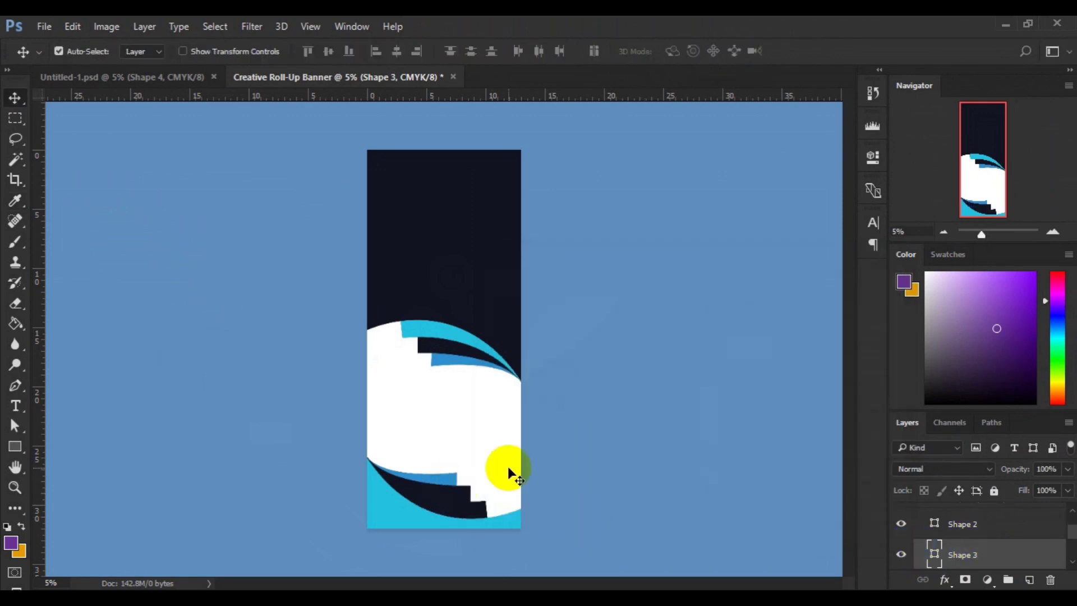
left_click(465, 493)
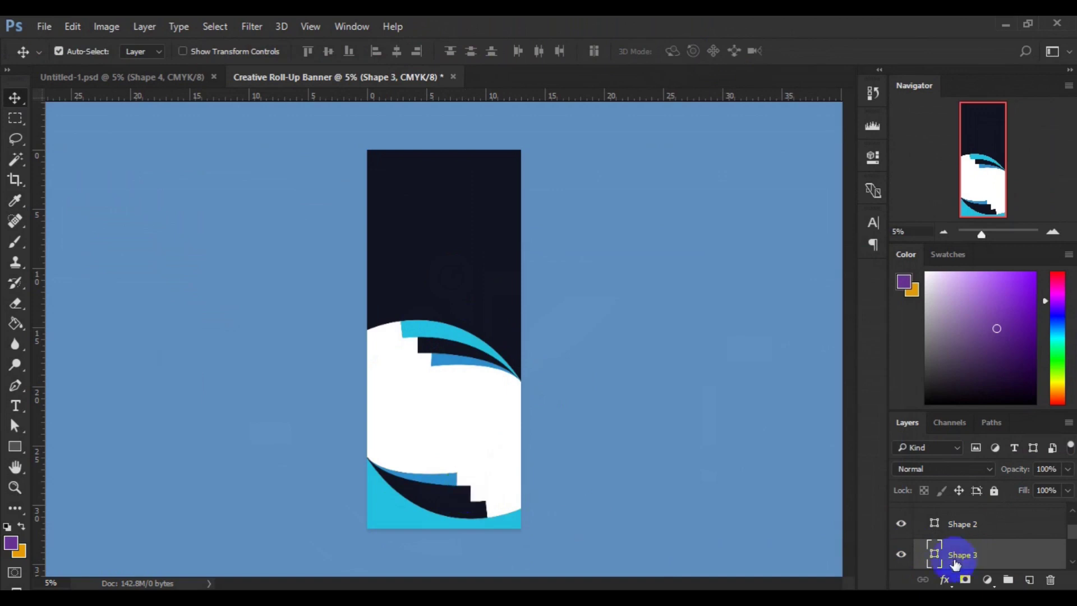
double_click(936, 554)
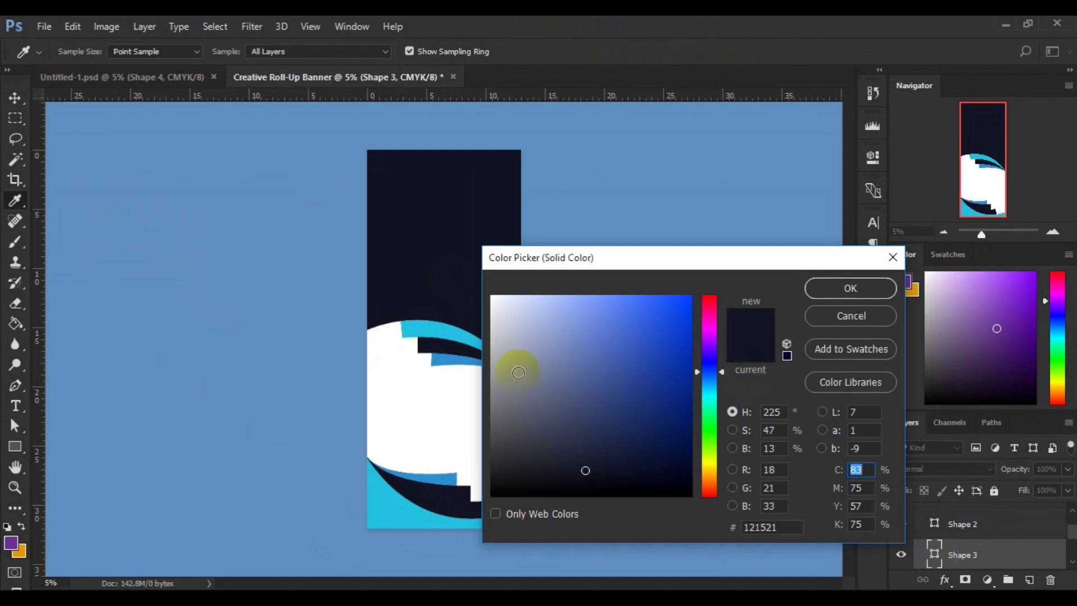
left_click(457, 362)
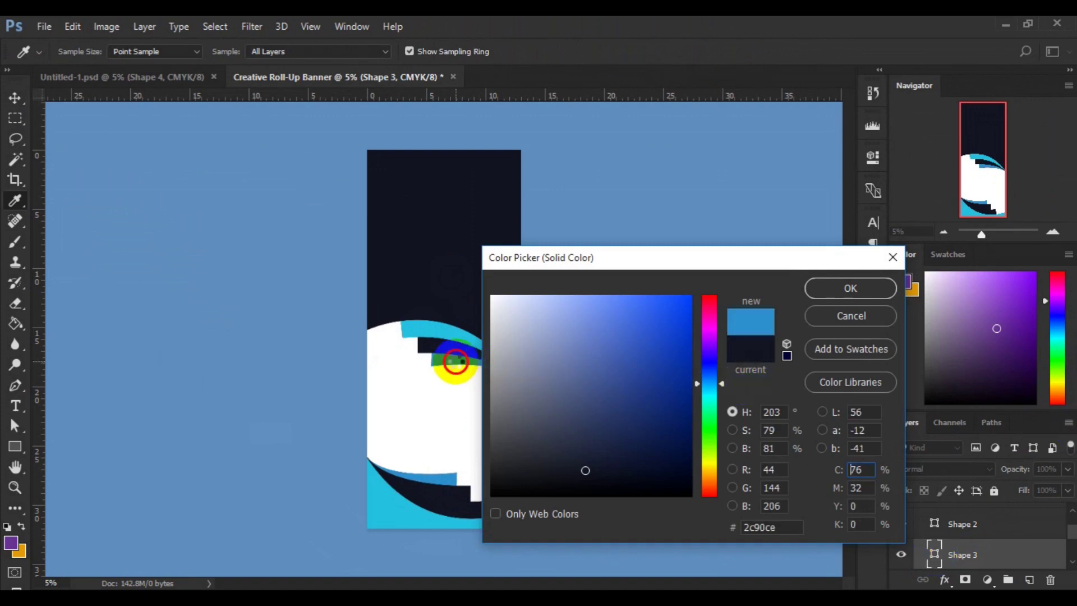
left_click(835, 287)
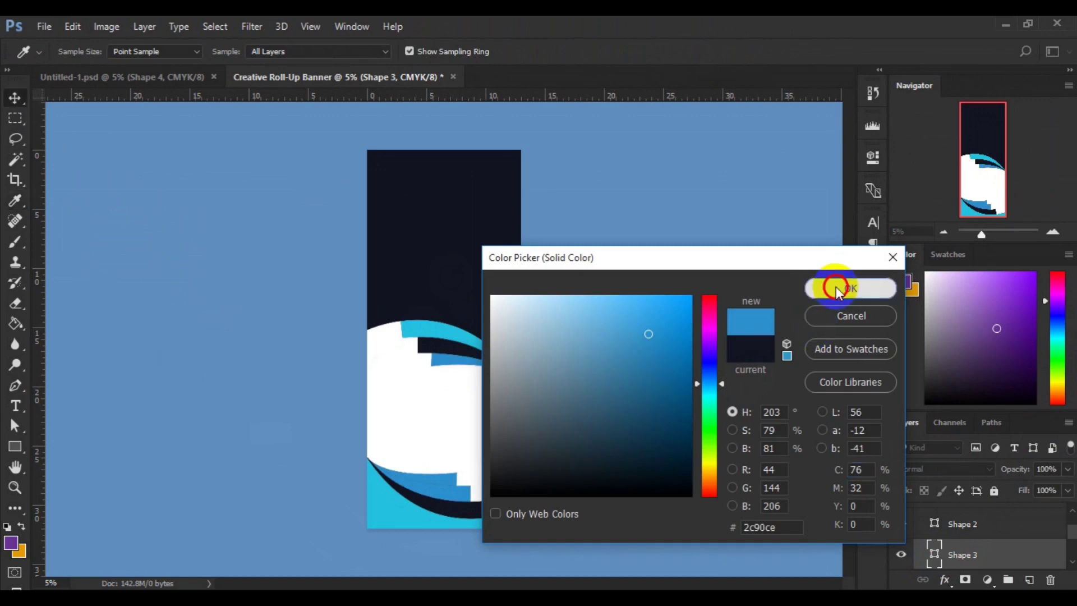
Fill Shape 4 with the curved strip's cyan #23c1df and select the Background layer.
left_click(445, 475)
left_click(935, 558)
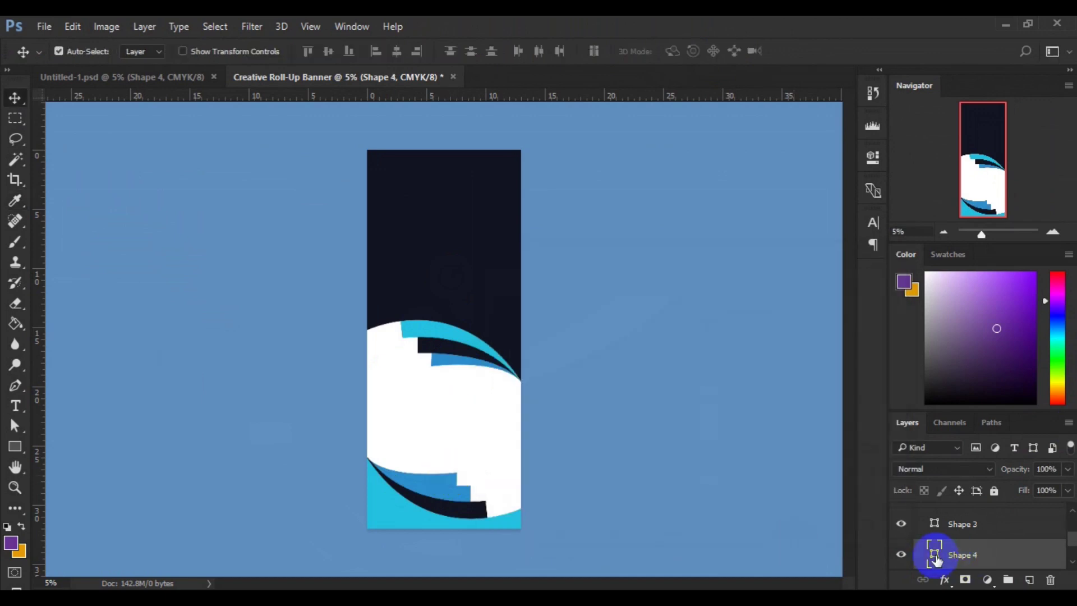
double_click(935, 558)
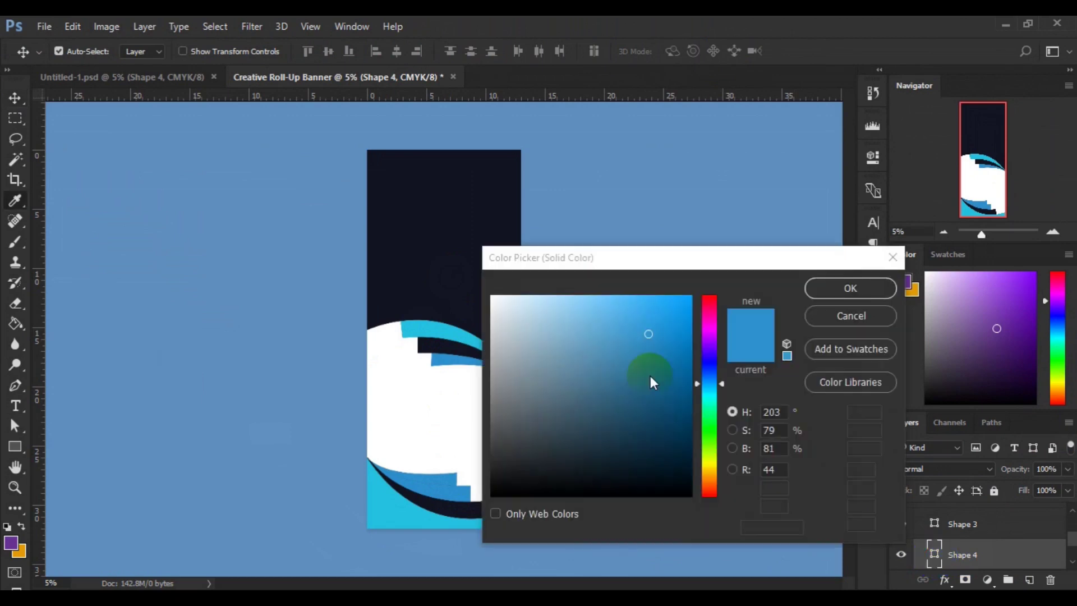
left_click(441, 321)
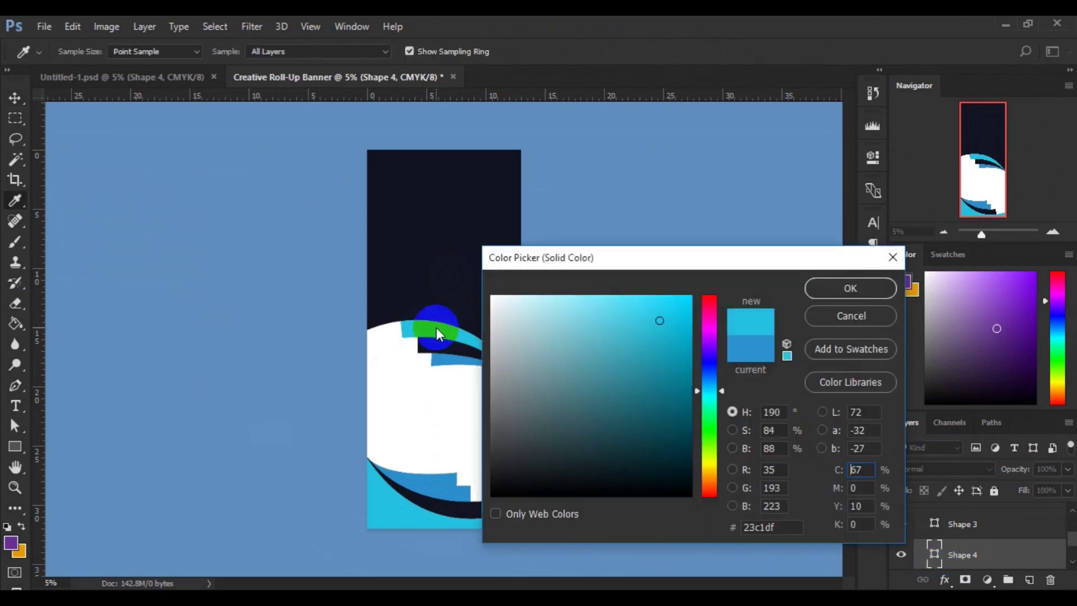
left_click(813, 295)
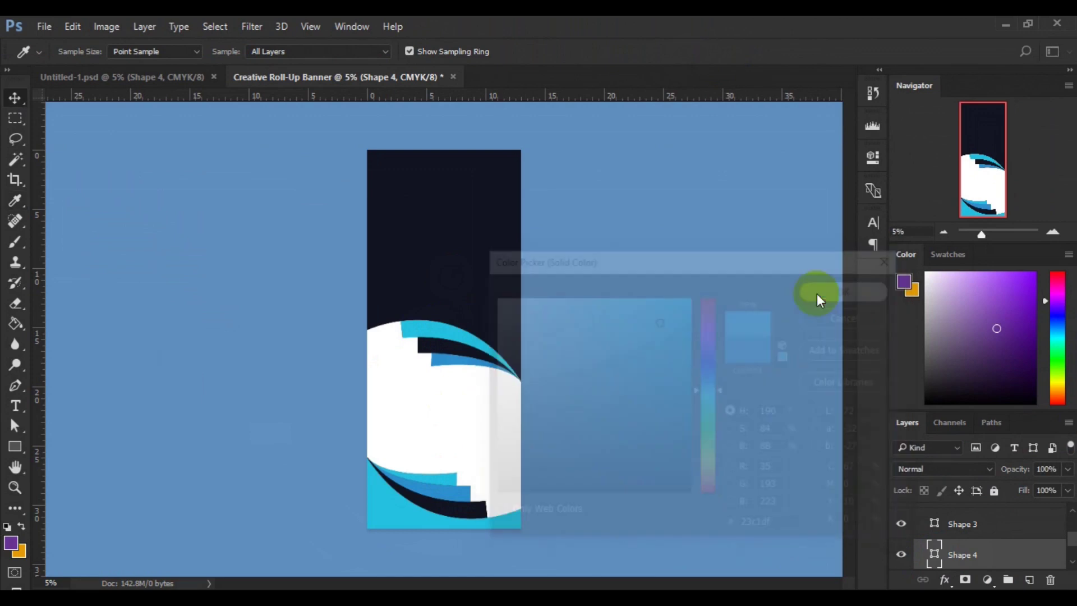
left_click(1069, 559)
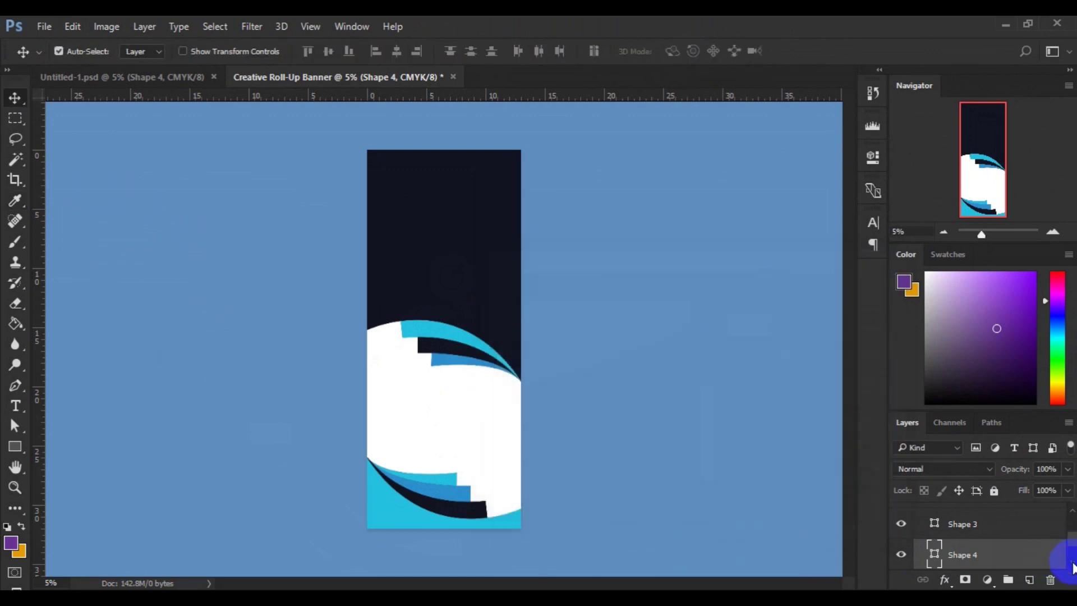
scroll(1068, 558, "down", 2)
left_click(988, 566)
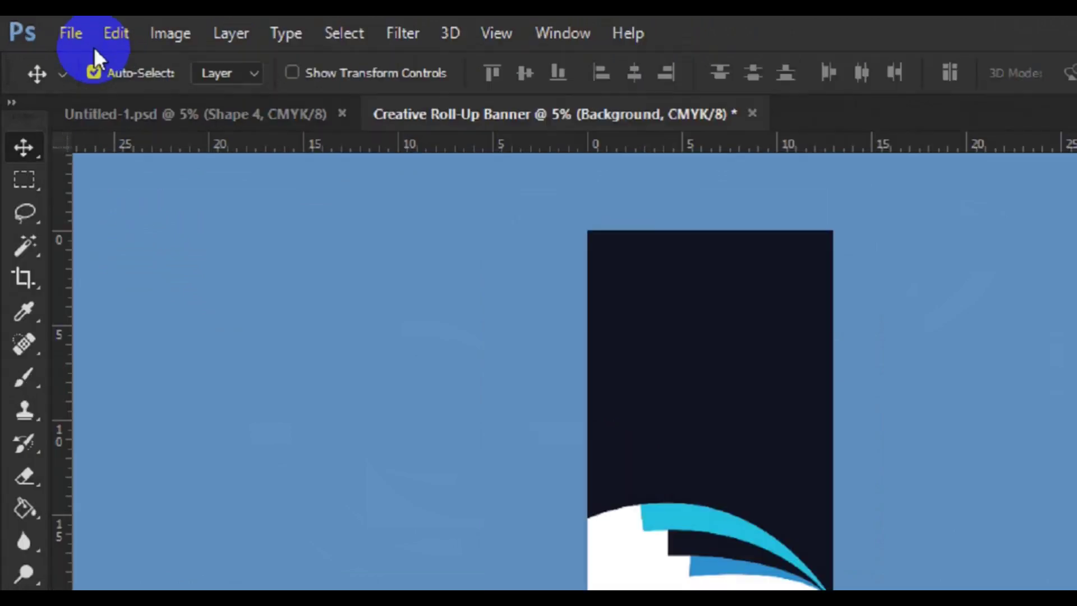
Place pexels-photo-110473 from the FREE STOCK PHOTO folder as an embedded layer.
left_click(44, 27)
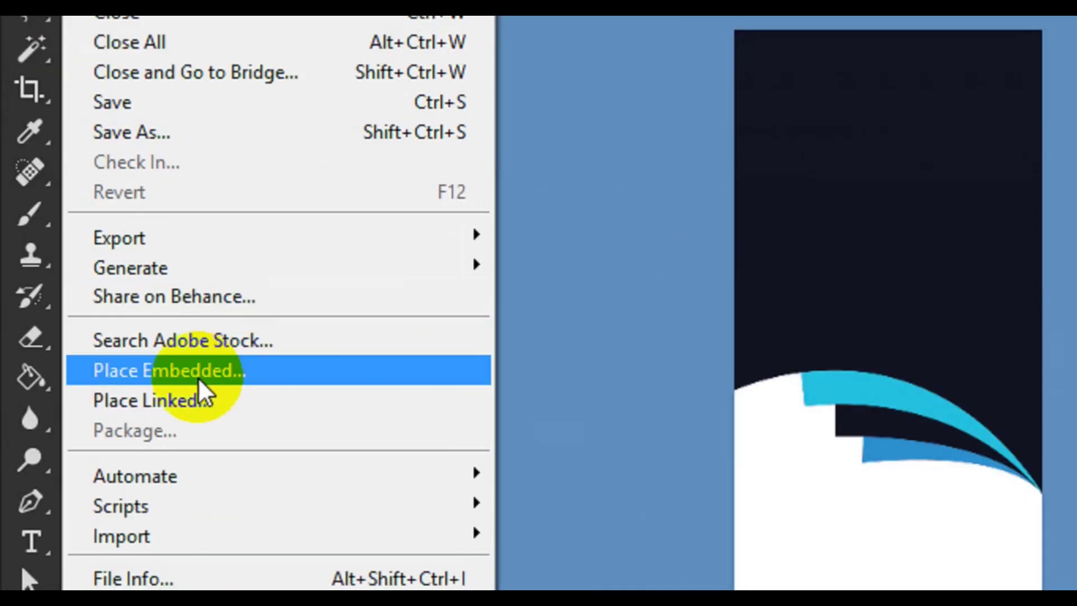
left_click(198, 379)
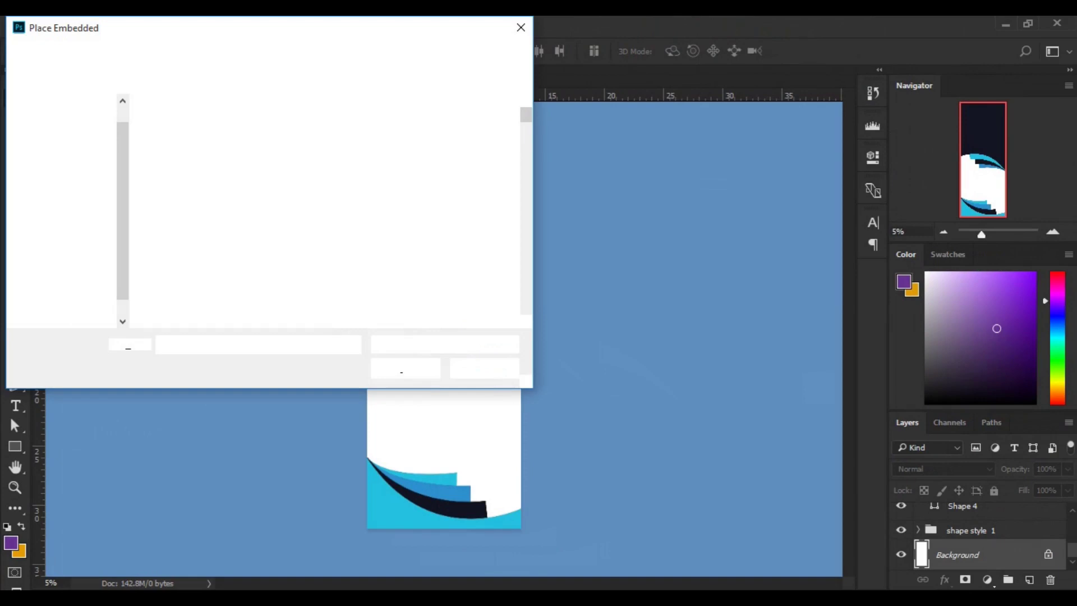
left_click(672, 274)
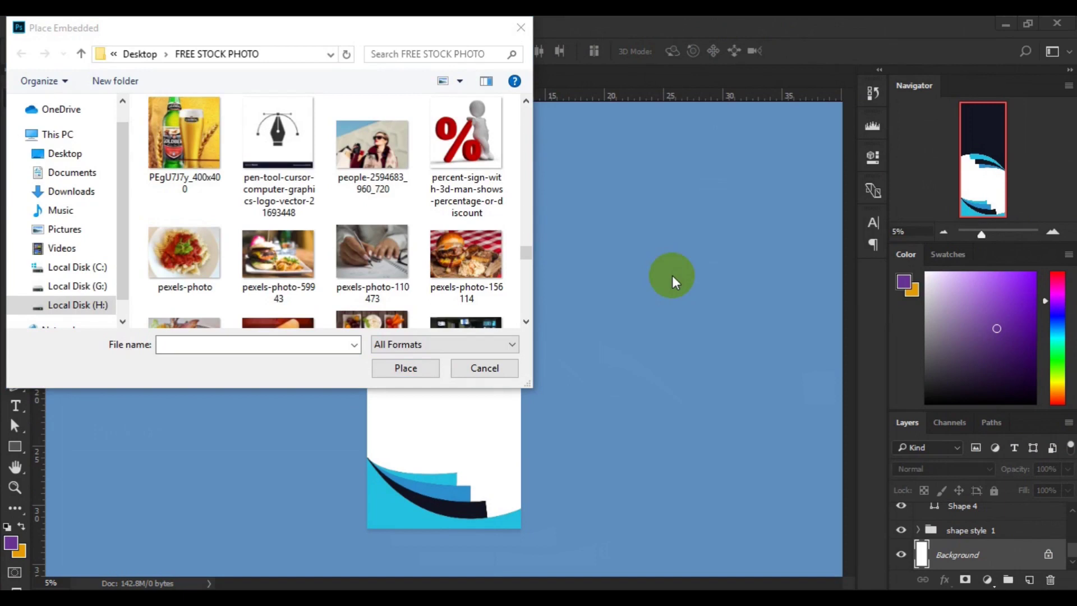
left_click(381, 273)
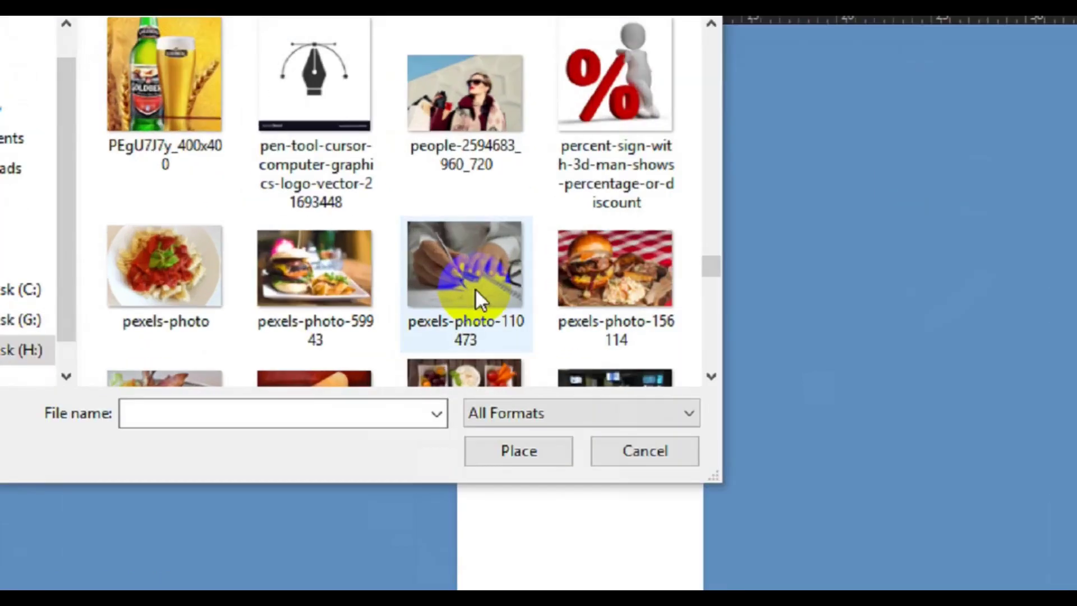
left_click(371, 264)
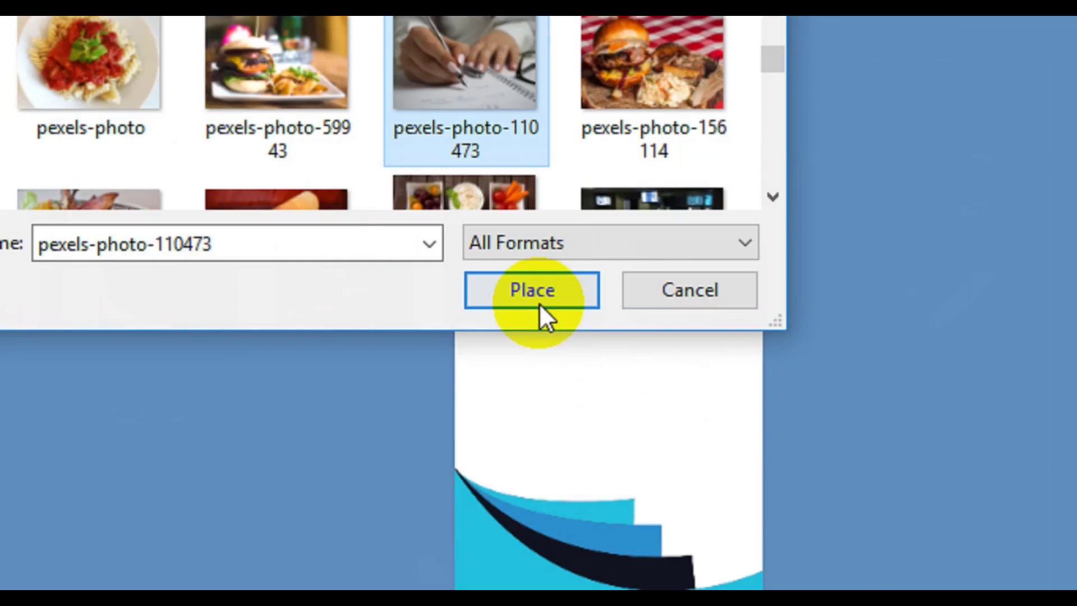
left_click(538, 300)
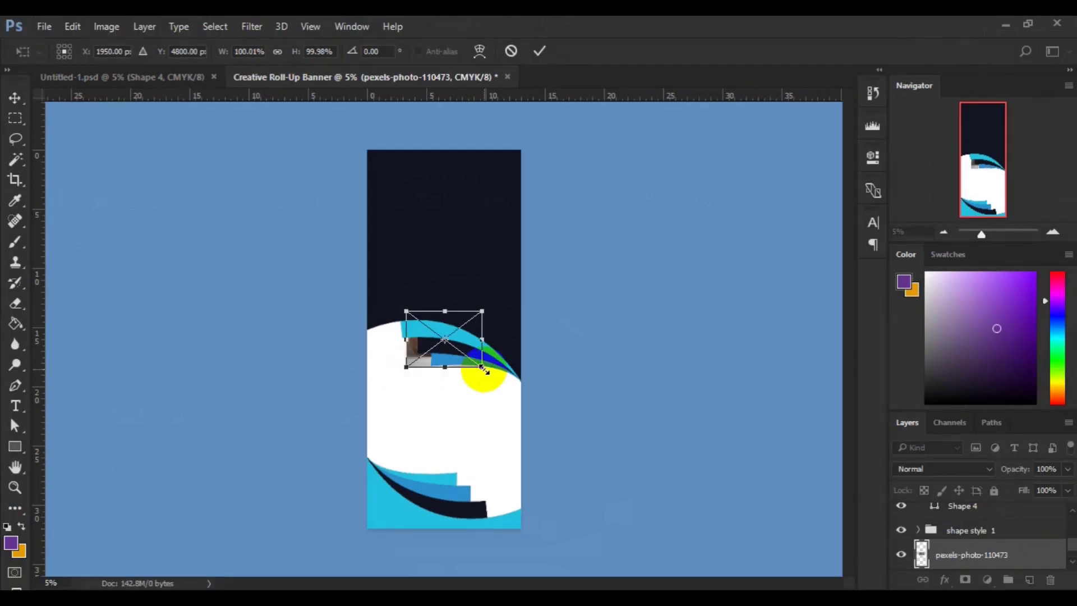
Scale the placed photo to about 240.8% and position it within the white arch.
left_click_drag(482, 368, 522, 417)
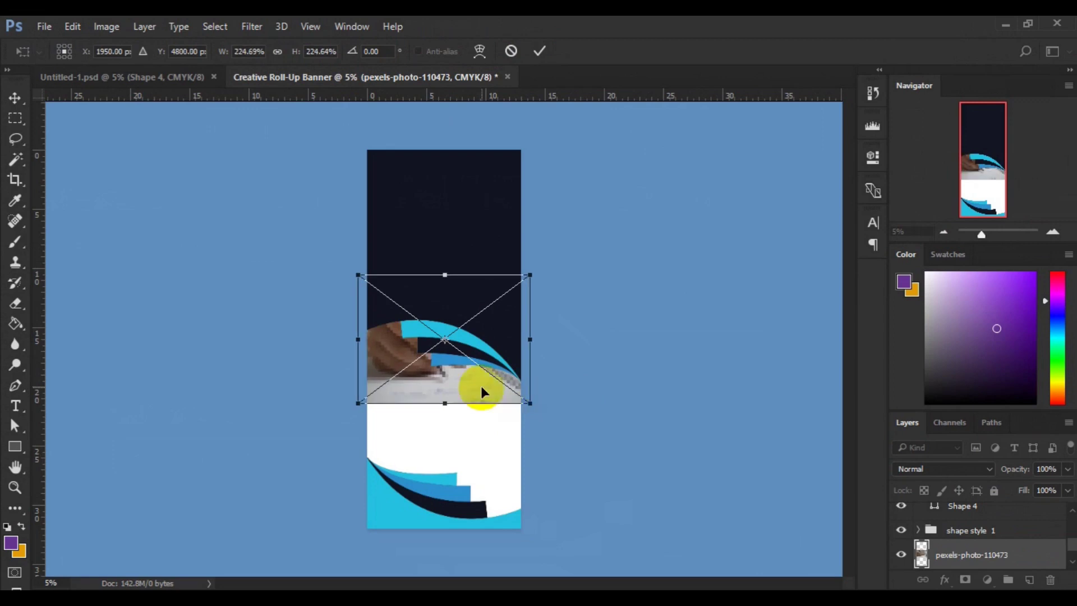
left_click_drag(481, 390, 476, 468)
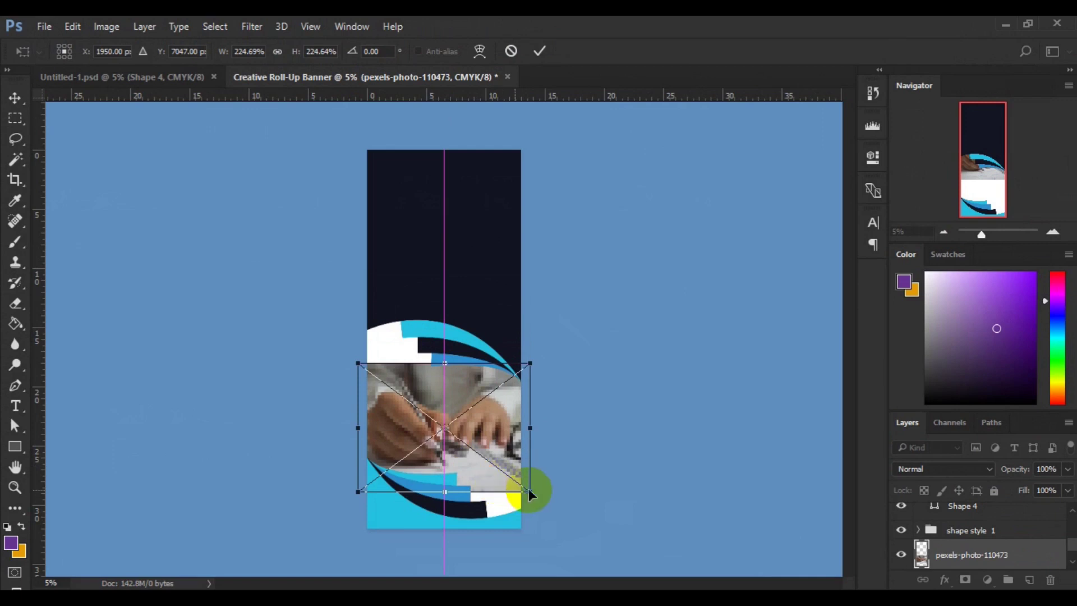
left_click_drag(530, 492, 536, 498)
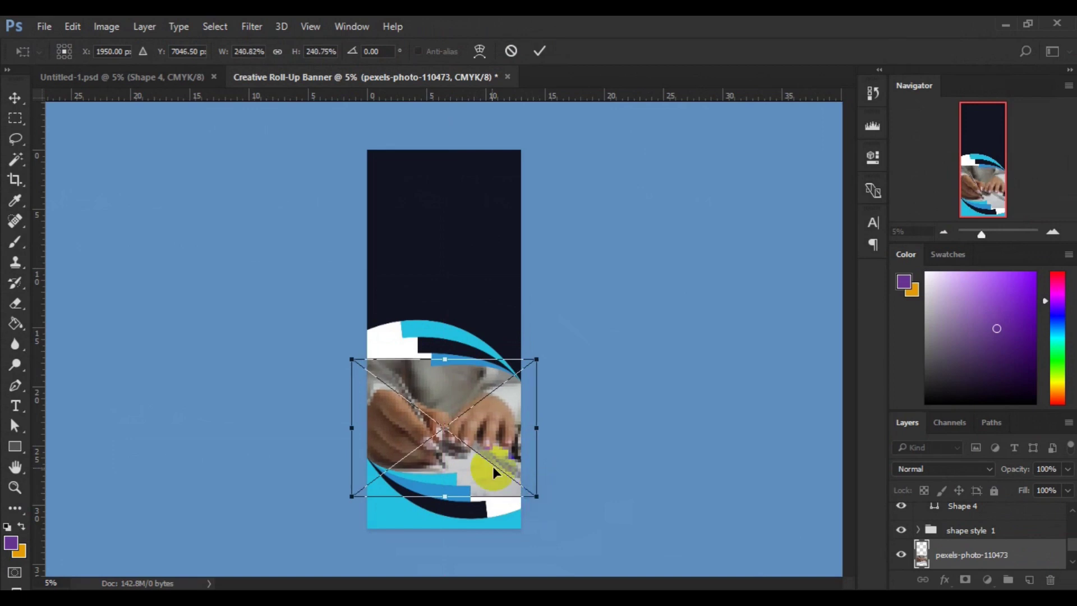
left_click_drag(480, 465, 481, 463)
left_click(542, 57)
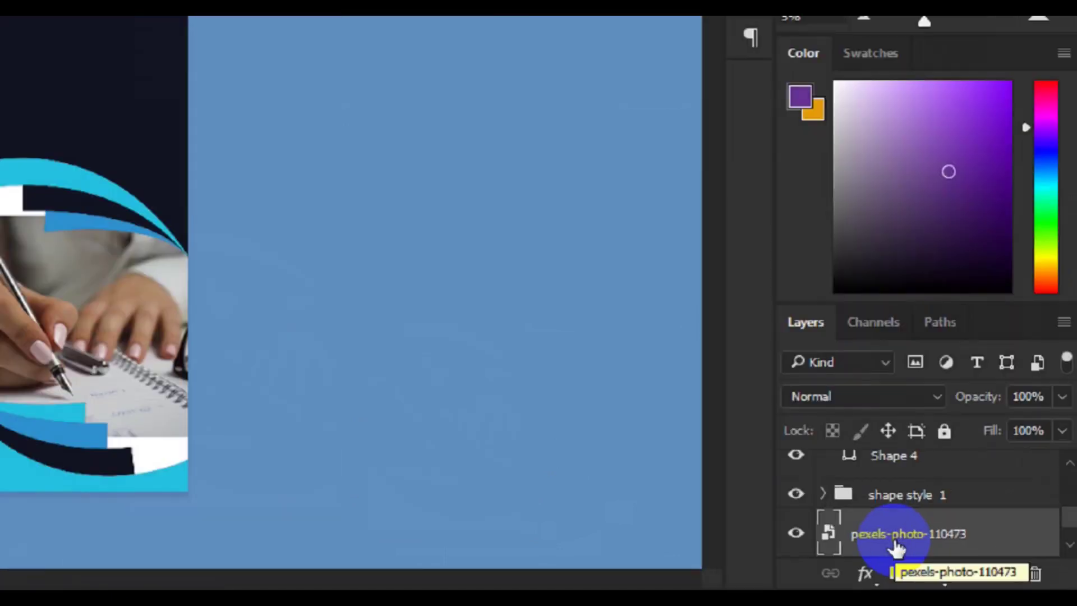
Rasterize the pexels-photo-110473 layer and pick the Rectangular Marquee tool.
right_click(895, 548)
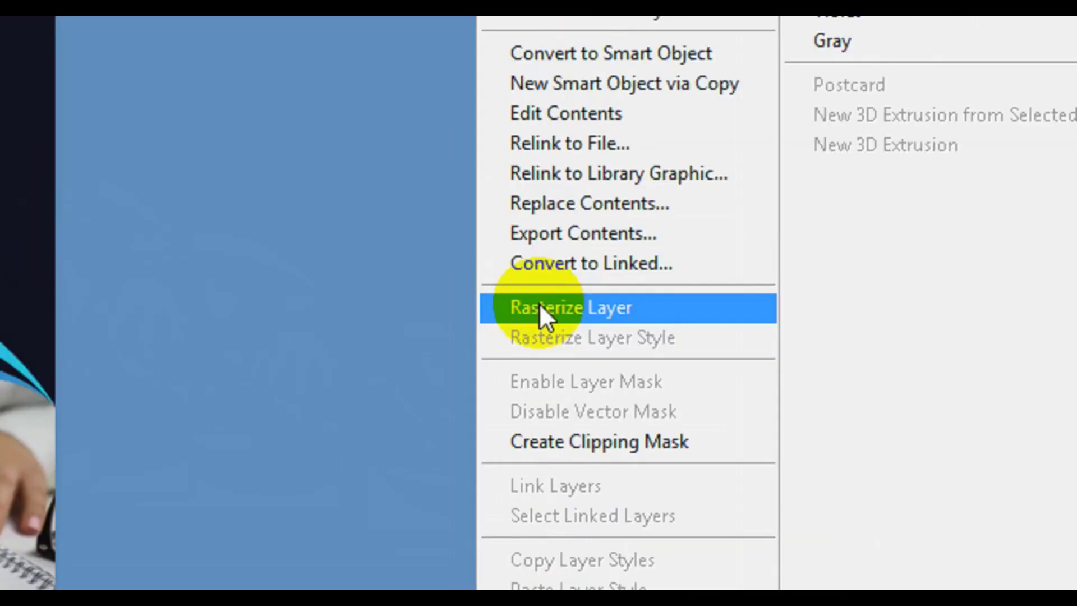
left_click(540, 307)
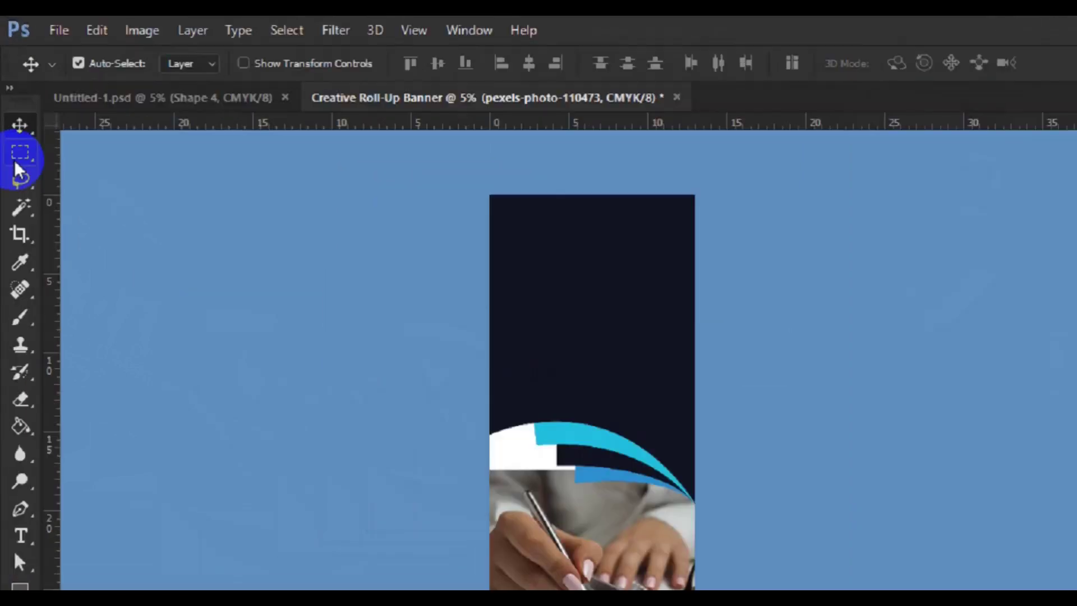
left_click(17, 157)
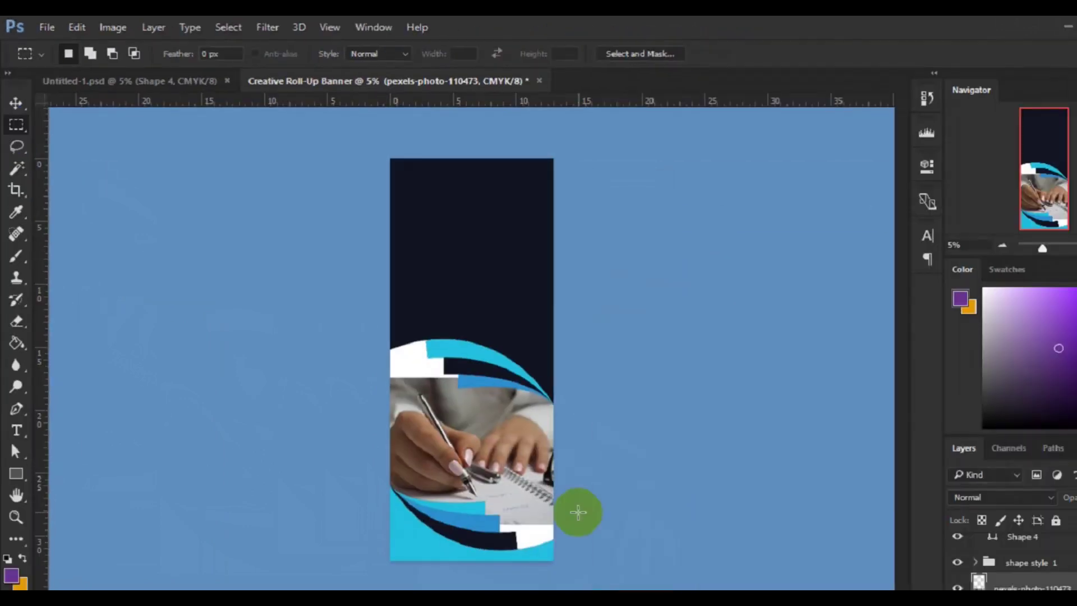
Copy a lower-right strip of the photo to Layer 1 and stretch it down over the gap.
left_click_drag(493, 509, 532, 504)
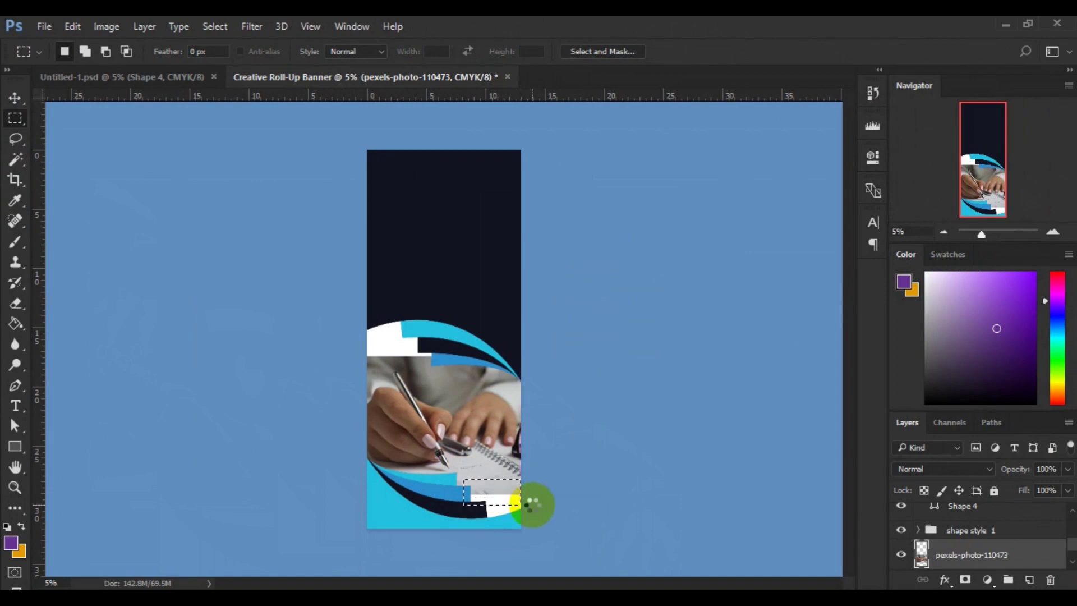
key("ctrl+j")
key("v")
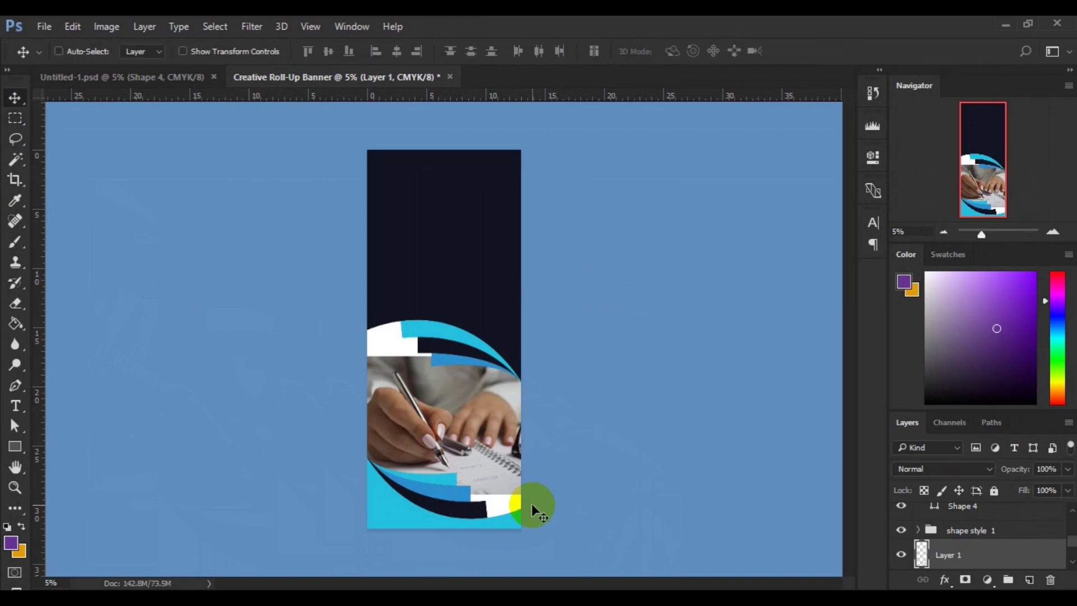
key("ctrl+t")
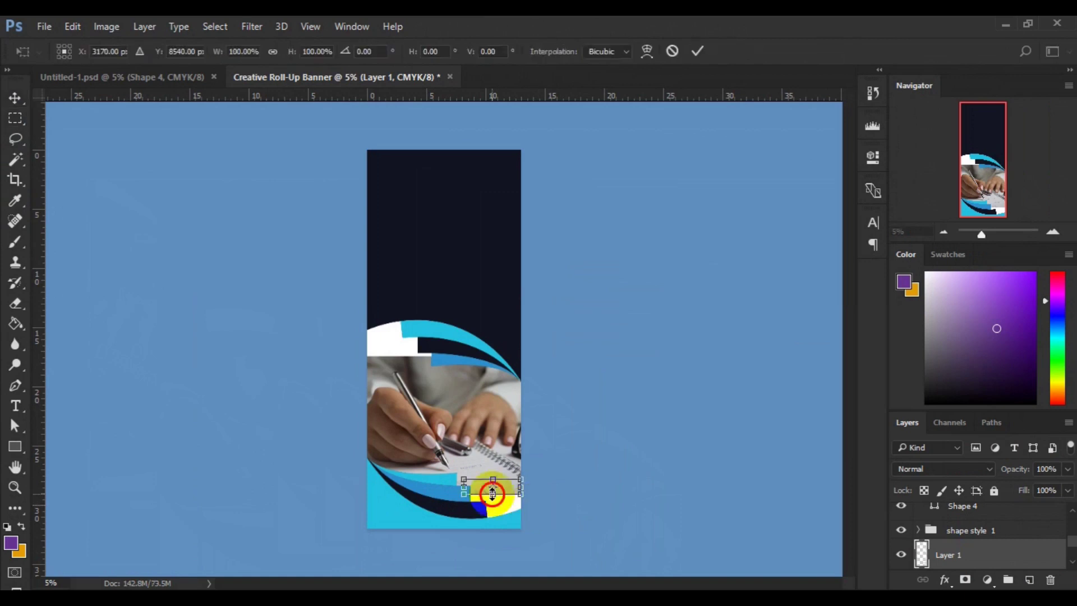
left_click_drag(493, 511, 494, 518)
left_click(697, 52)
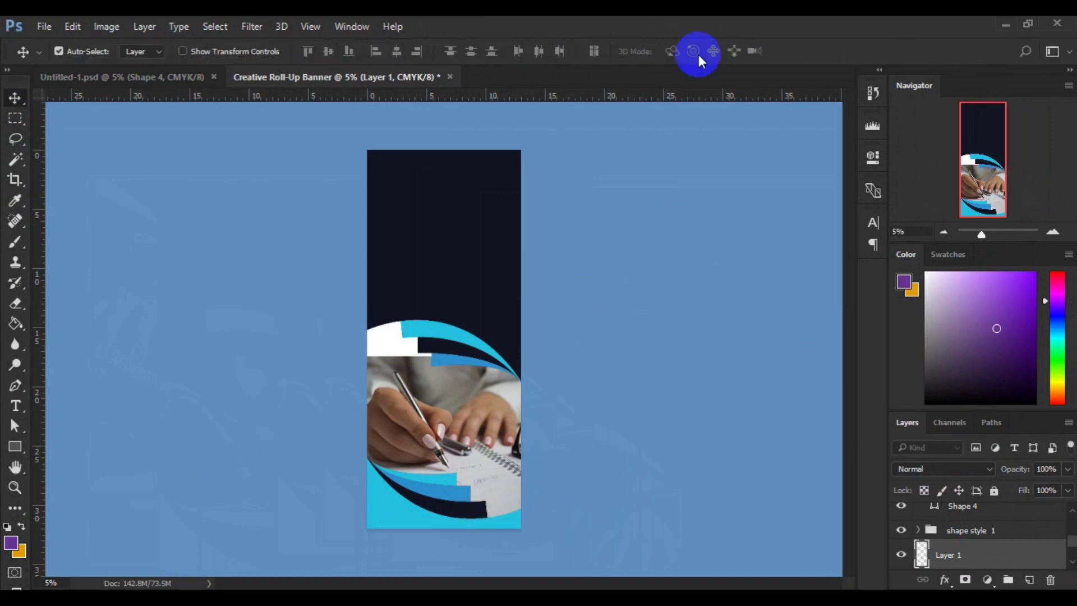
left_click_drag(392, 330, 376, 378)
left_click(376, 379)
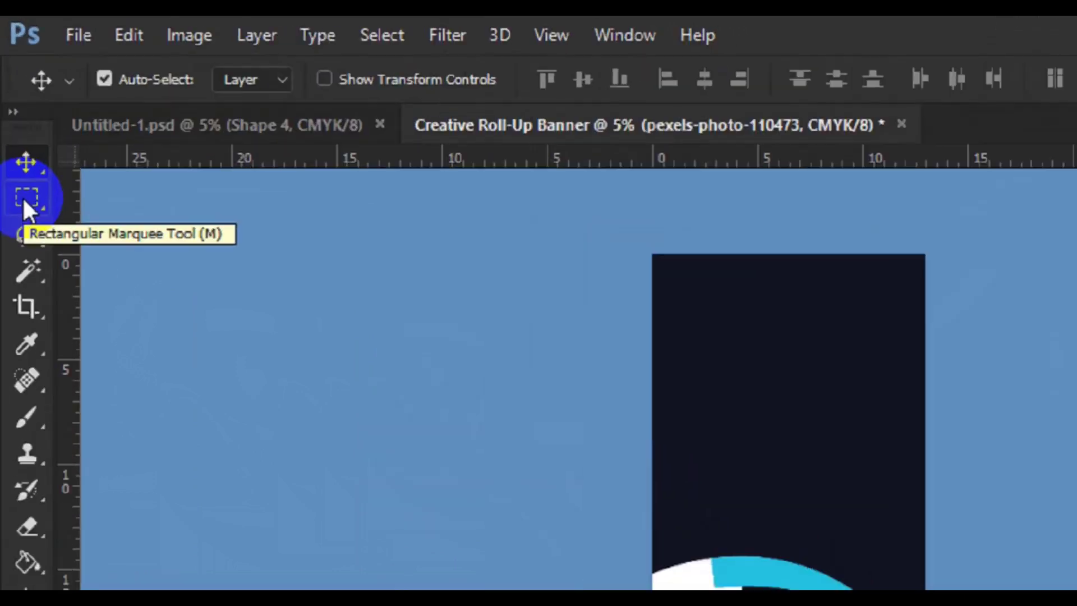
left_click(14, 120)
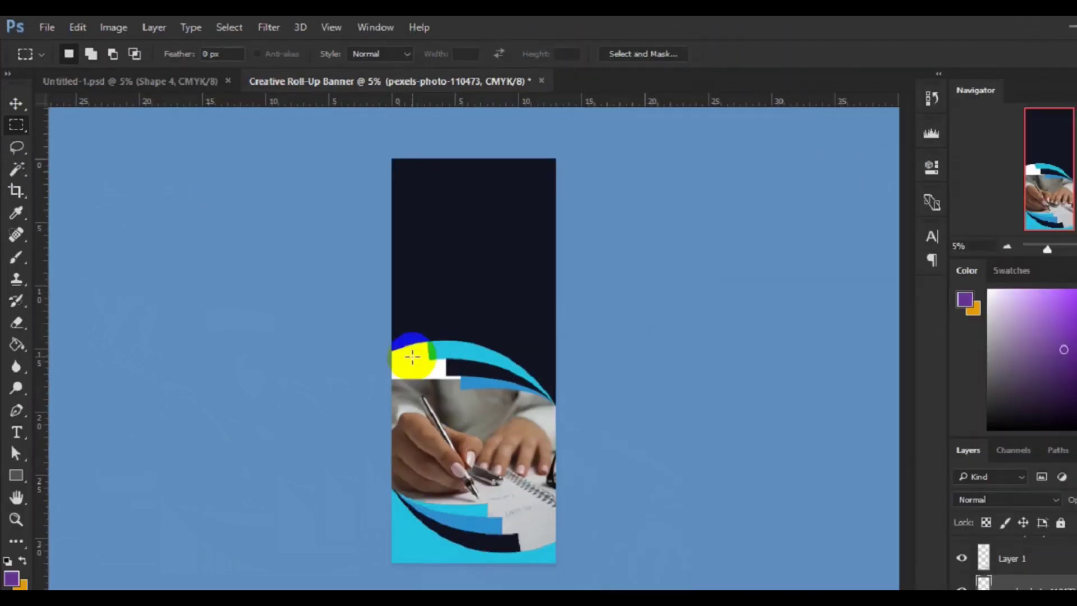
Copy a top-left band of the photo to Layer 2, stretch it upward, then zoom out.
left_click(385, 370)
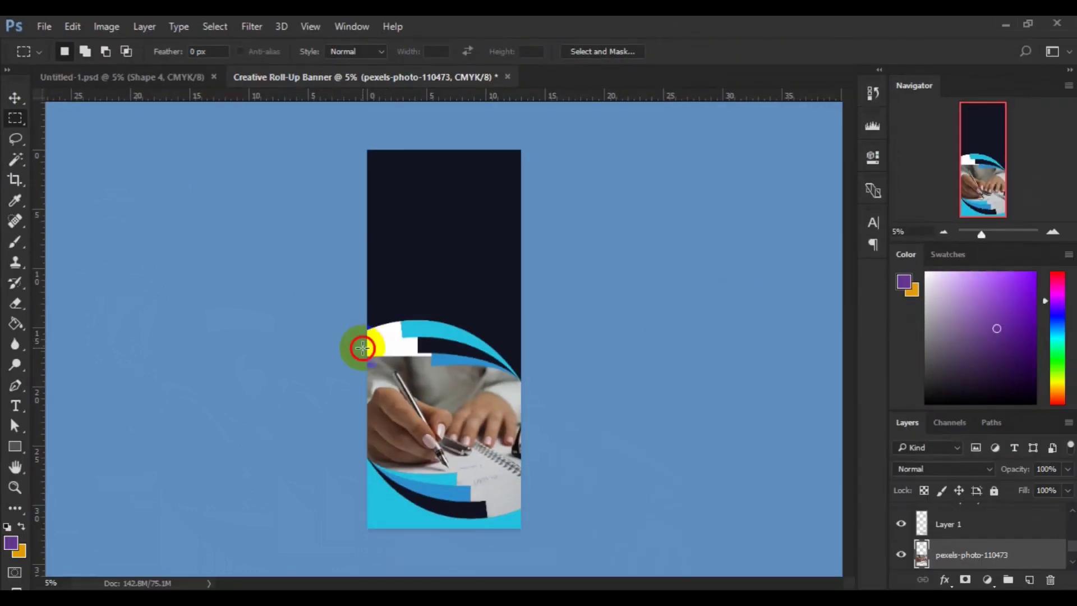
left_click_drag(362, 347, 443, 368)
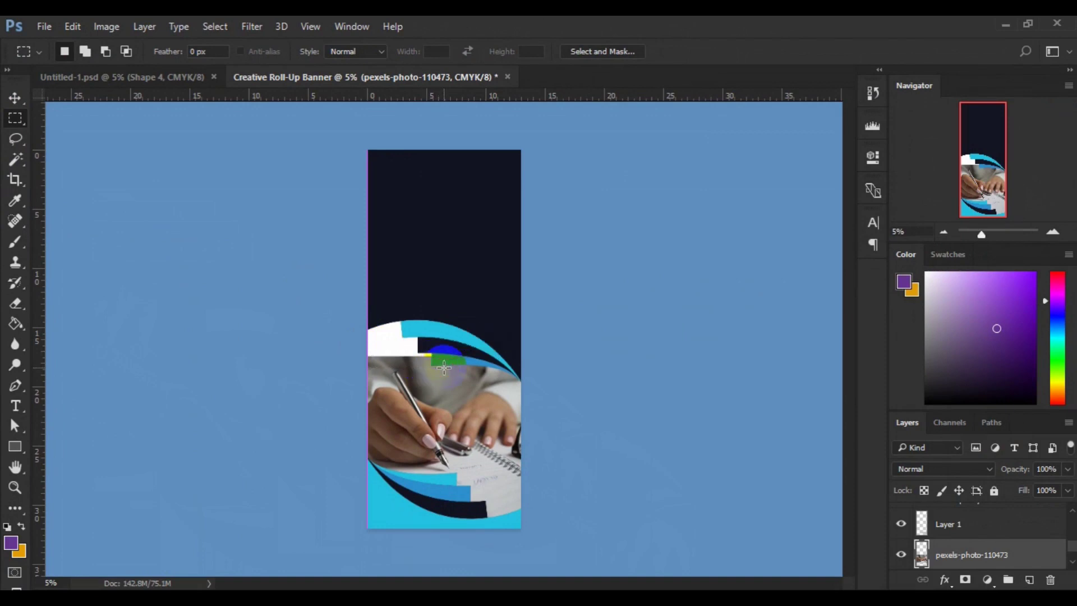
key("ctrl+j")
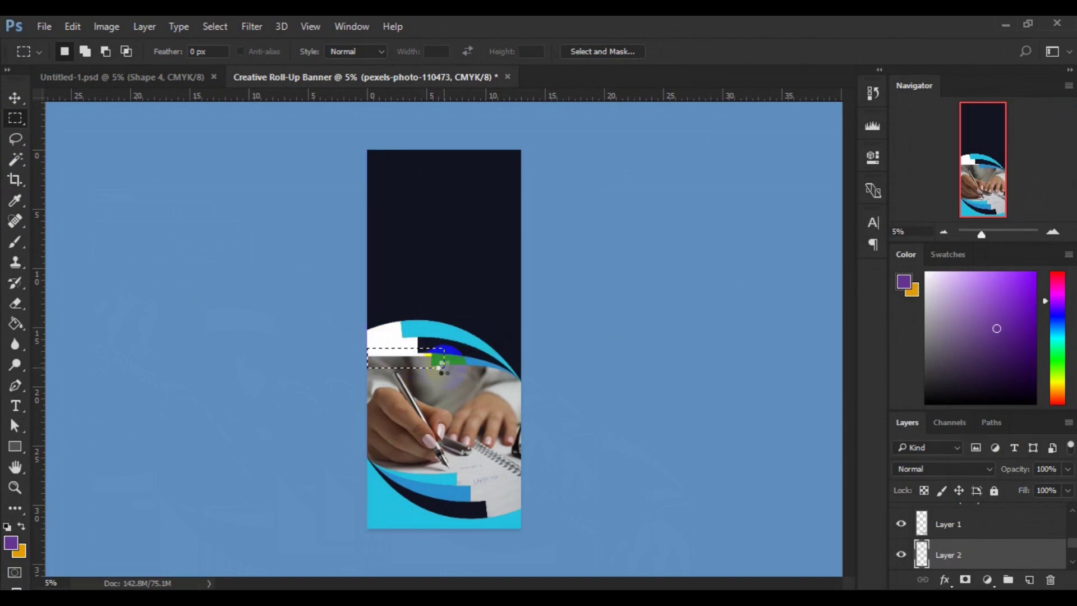
key("v")
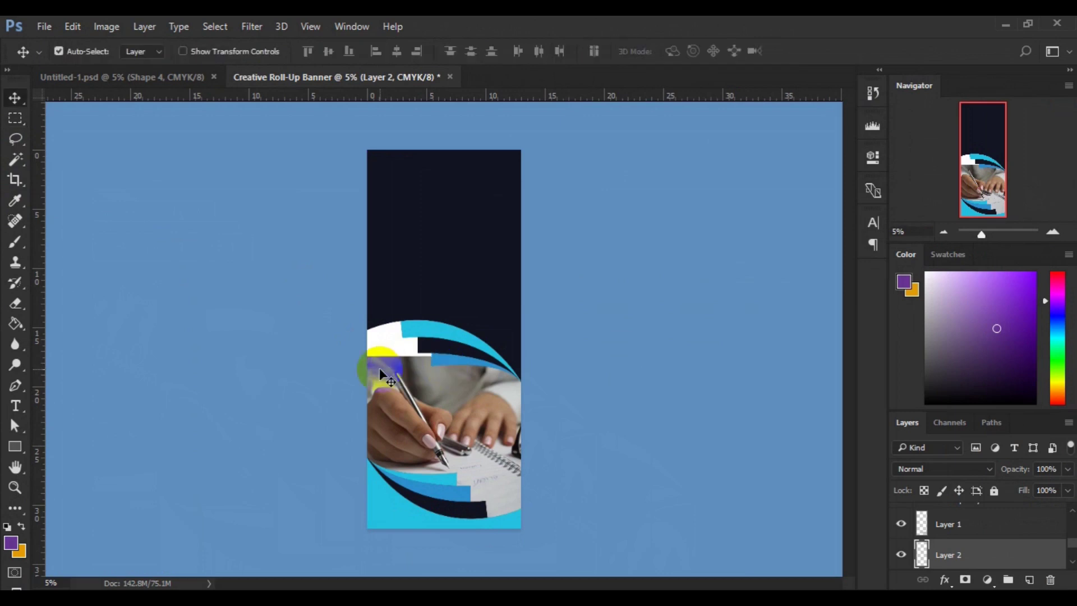
key("ctrl+t")
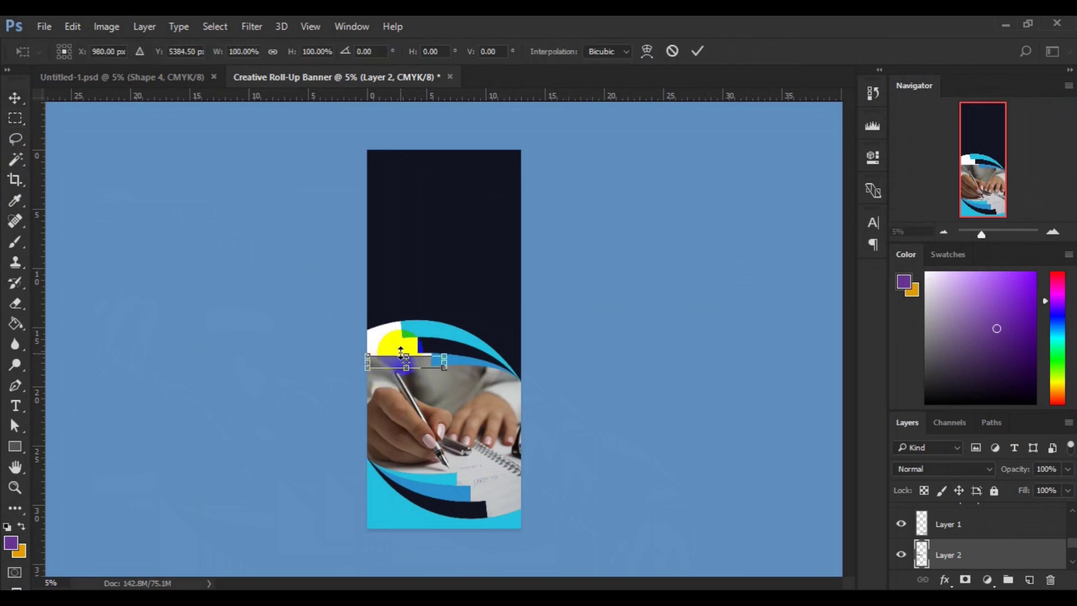
left_click_drag(398, 347, 399, 308)
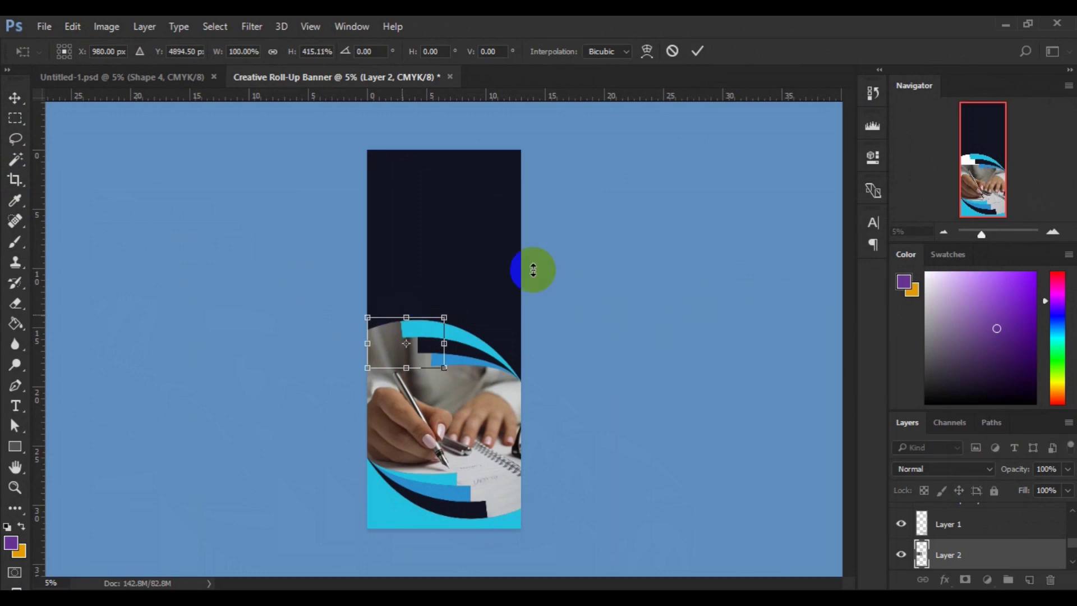
left_click(693, 60)
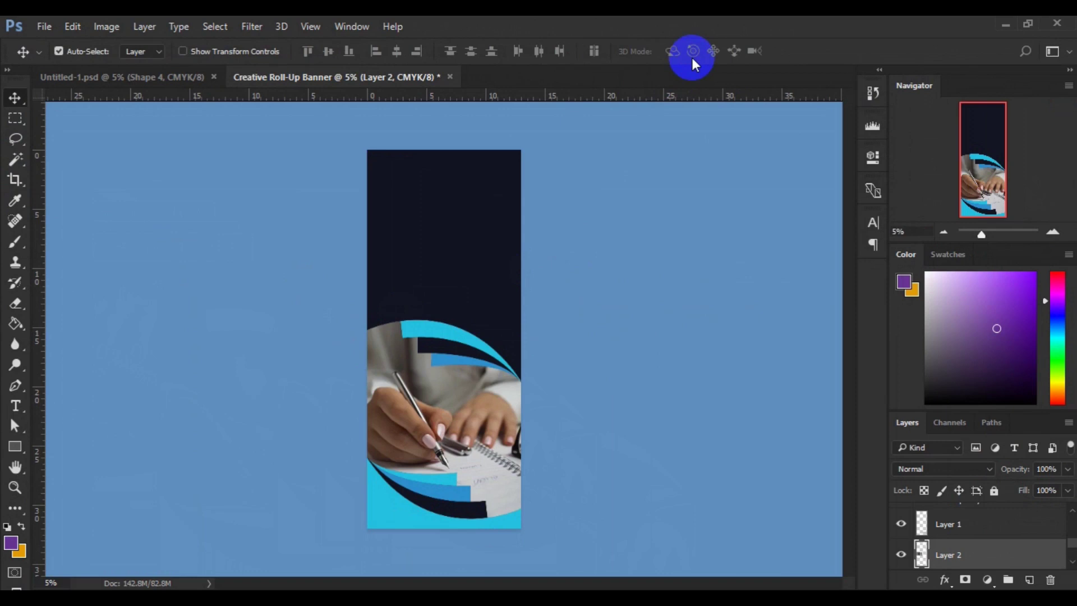
key("ctrl+0")
key("ctrl+minus")
key("ctrl+minus")
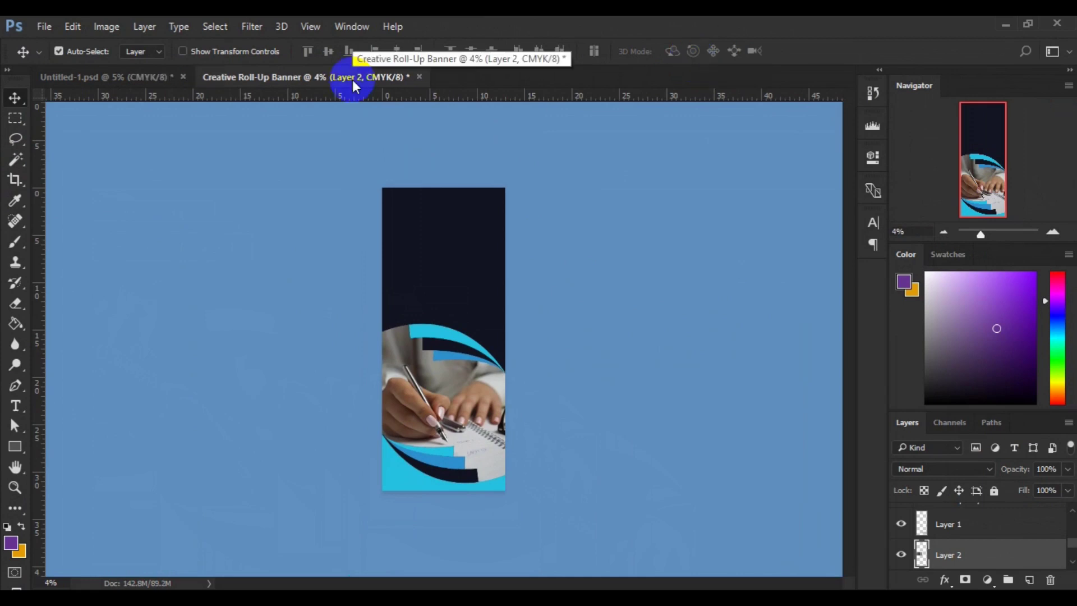
Add a new layer above Shape 1 and type 'Business Consulting' in the navy top.
left_click(456, 238)
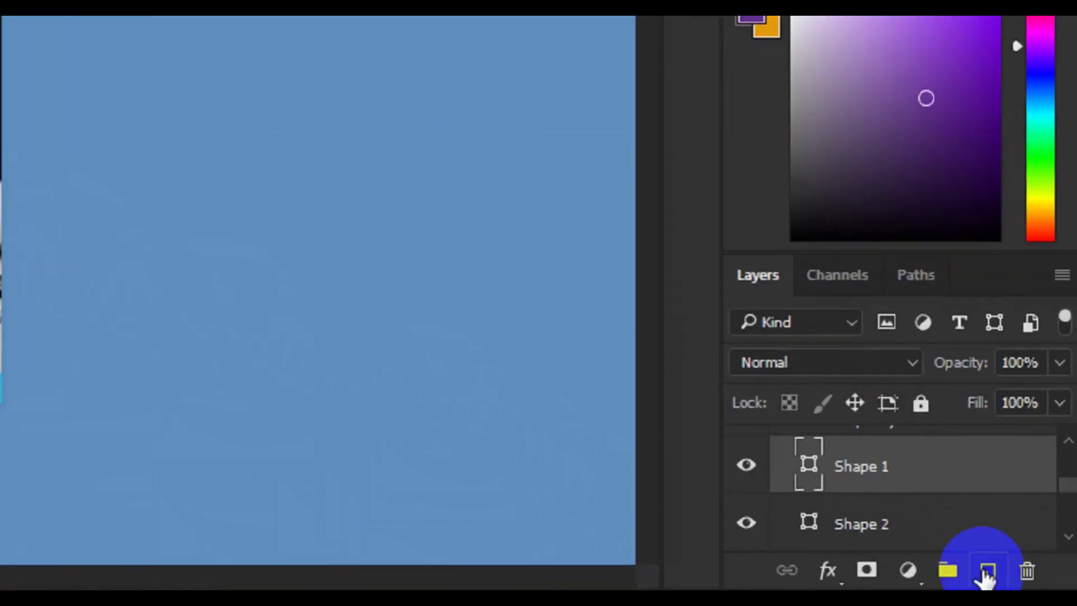
left_click(987, 572)
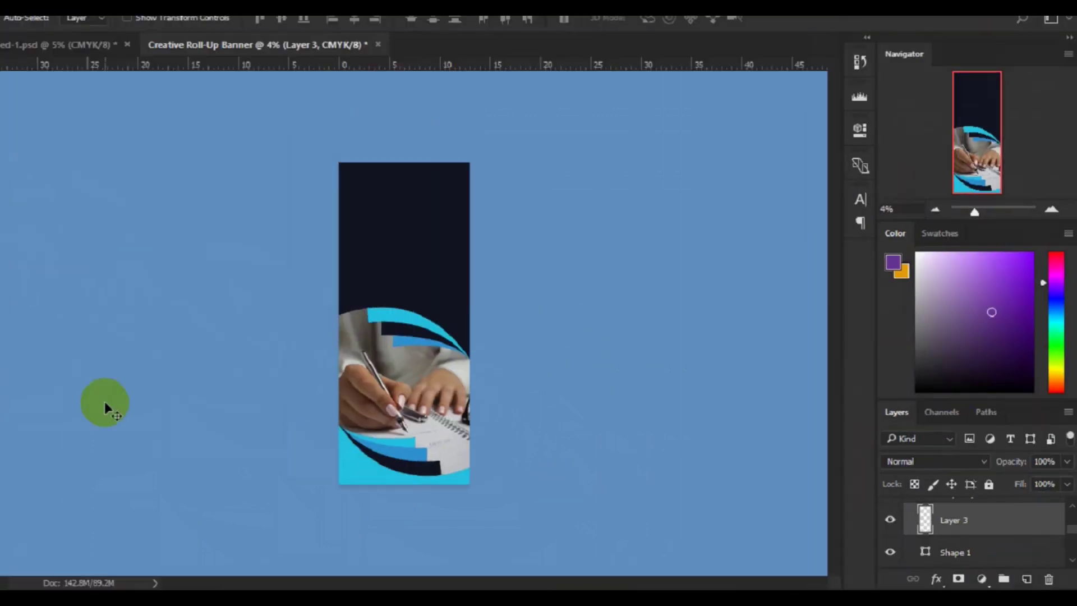
left_click(12, 412)
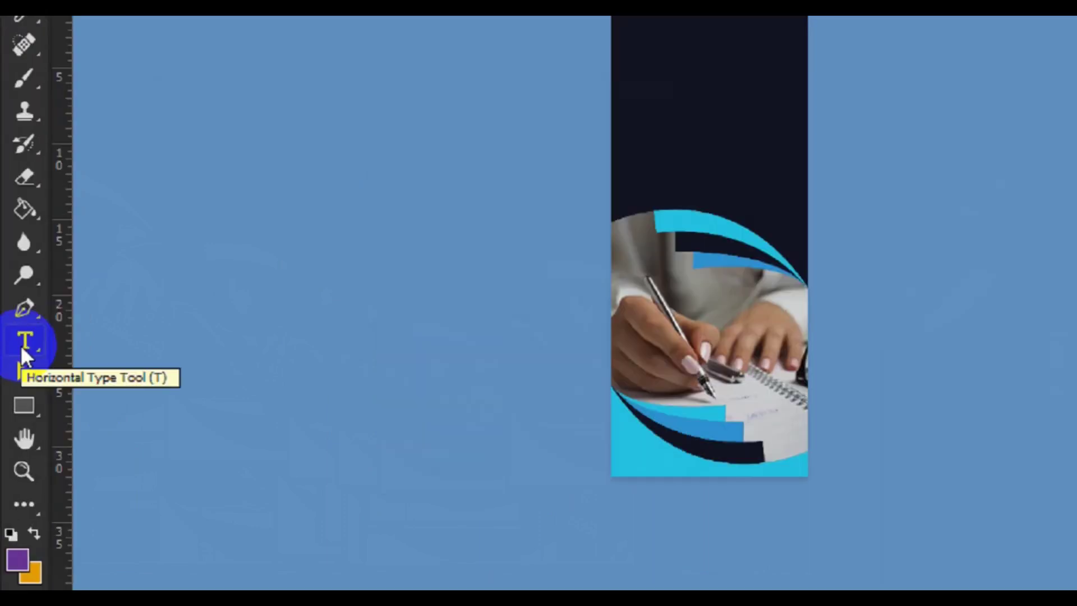
left_click(17, 380)
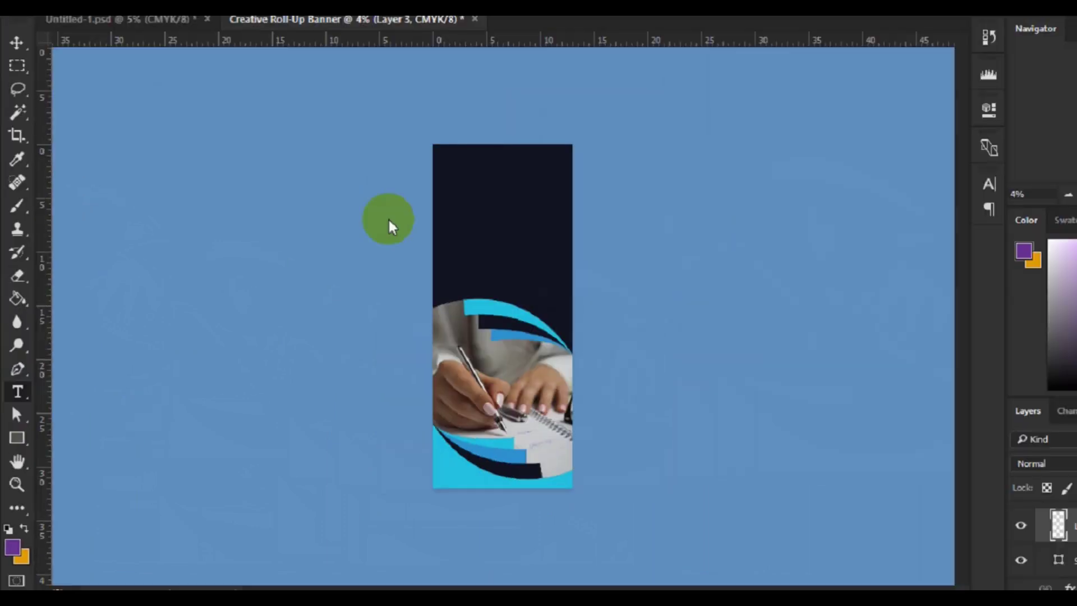
left_click(442, 212)
left_click(441, 211)
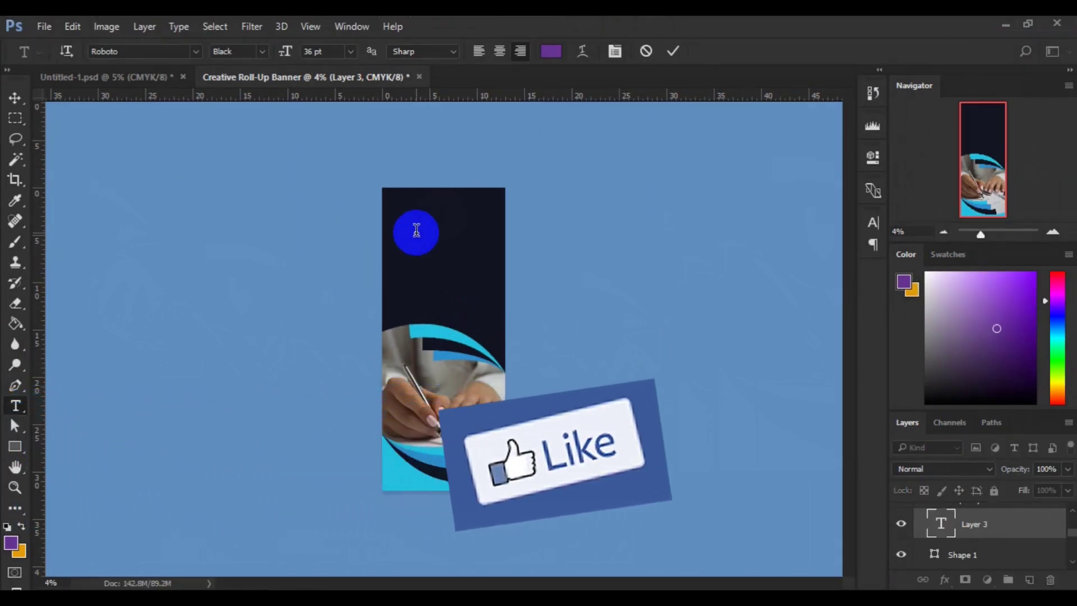
type("Business")
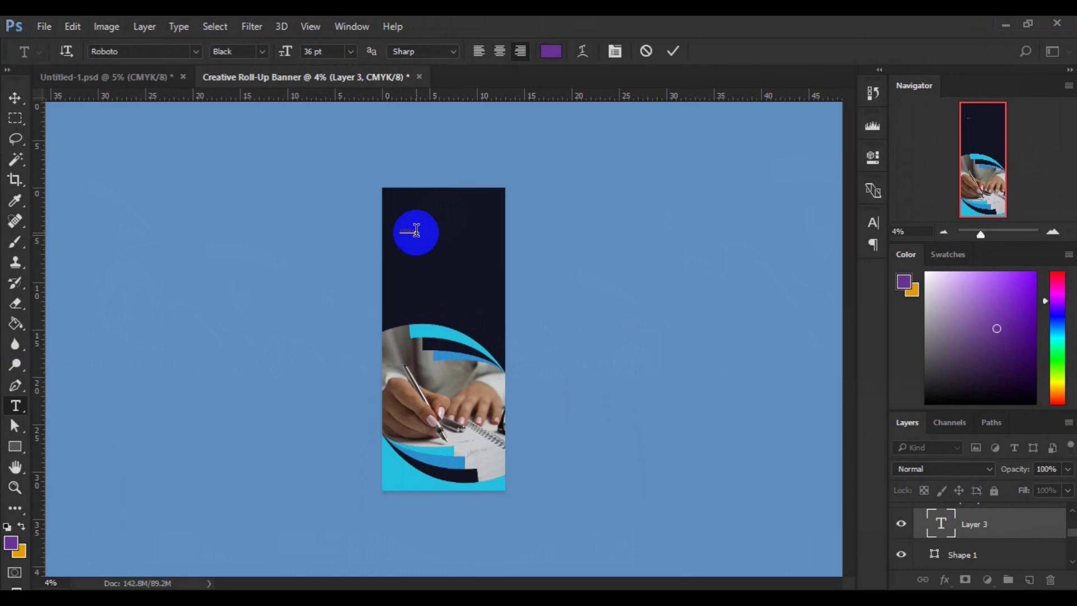
type("Consulting")
key("ctrl+a")
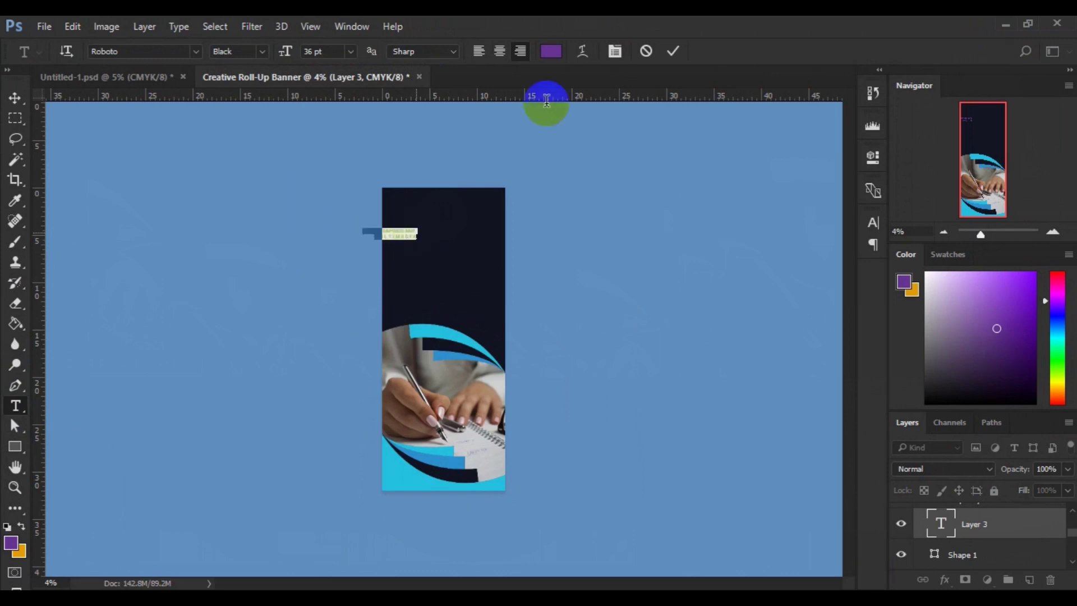
Colour the heading with the sampled curve cyan, size 72 pt, centre-aligned.
left_click(551, 54)
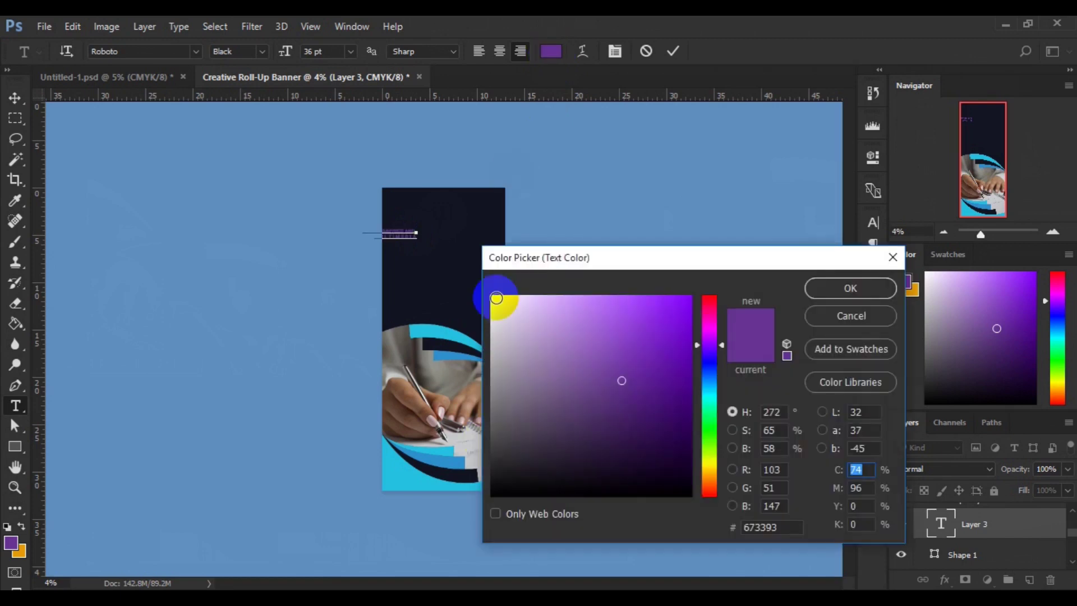
left_click(695, 311)
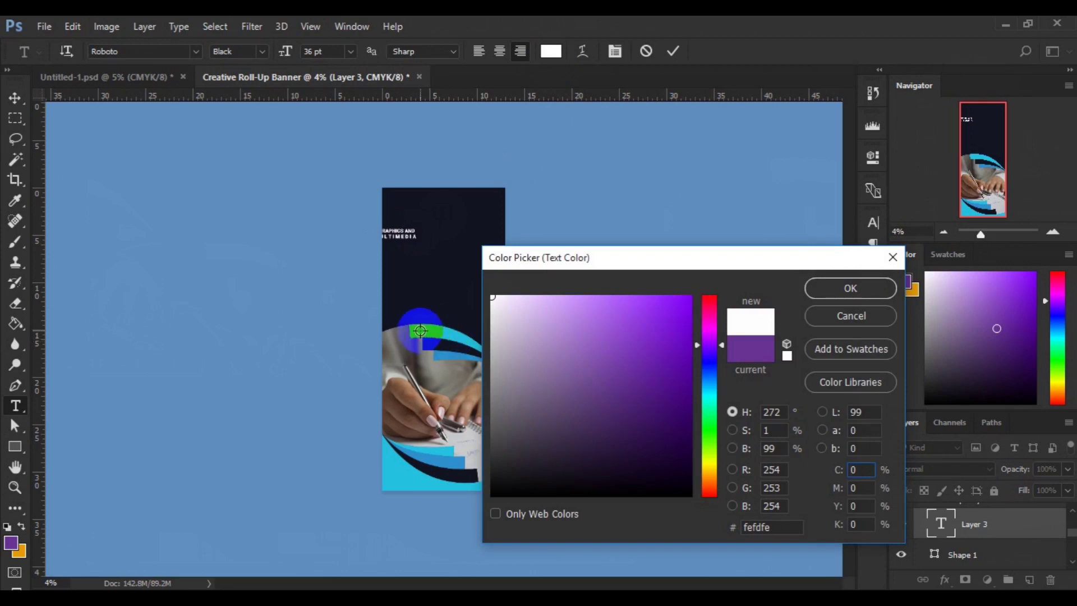
left_click(420, 331)
left_click(847, 290)
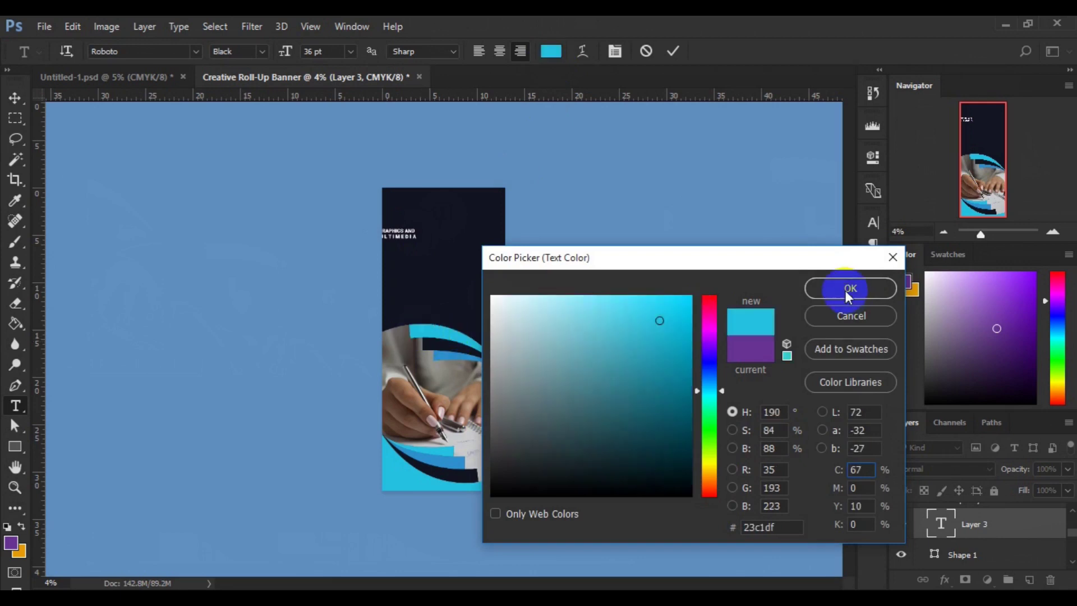
right_click(513, 187)
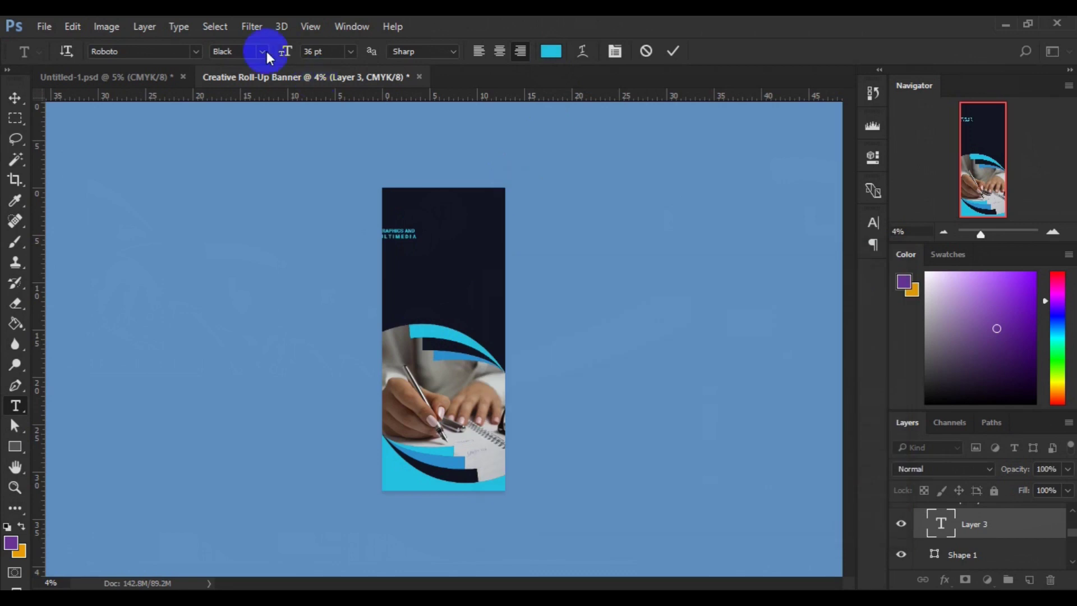
key("ctrl+a")
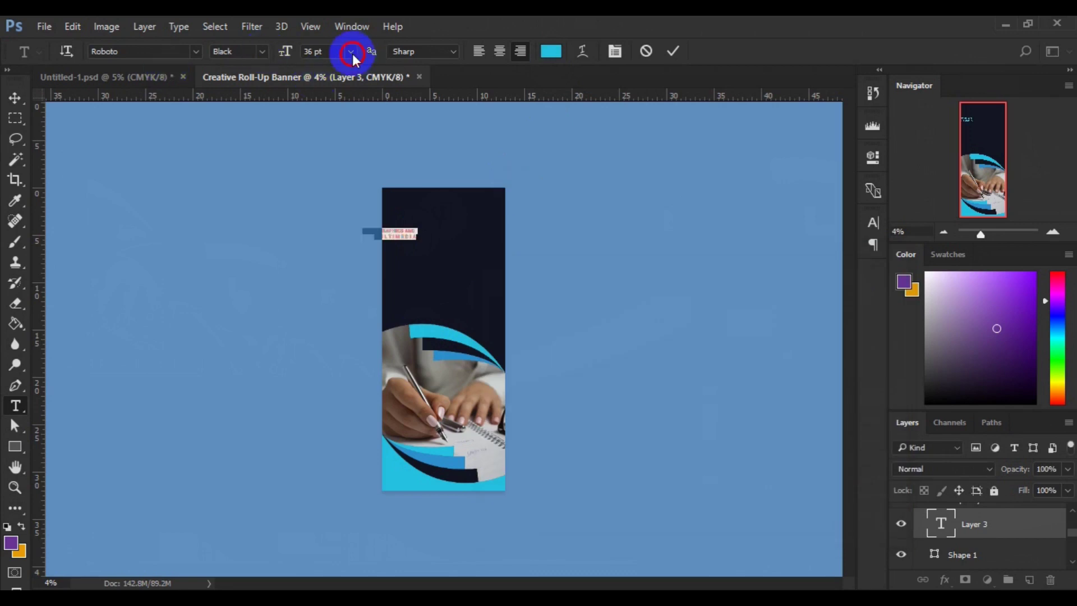
left_click(351, 52)
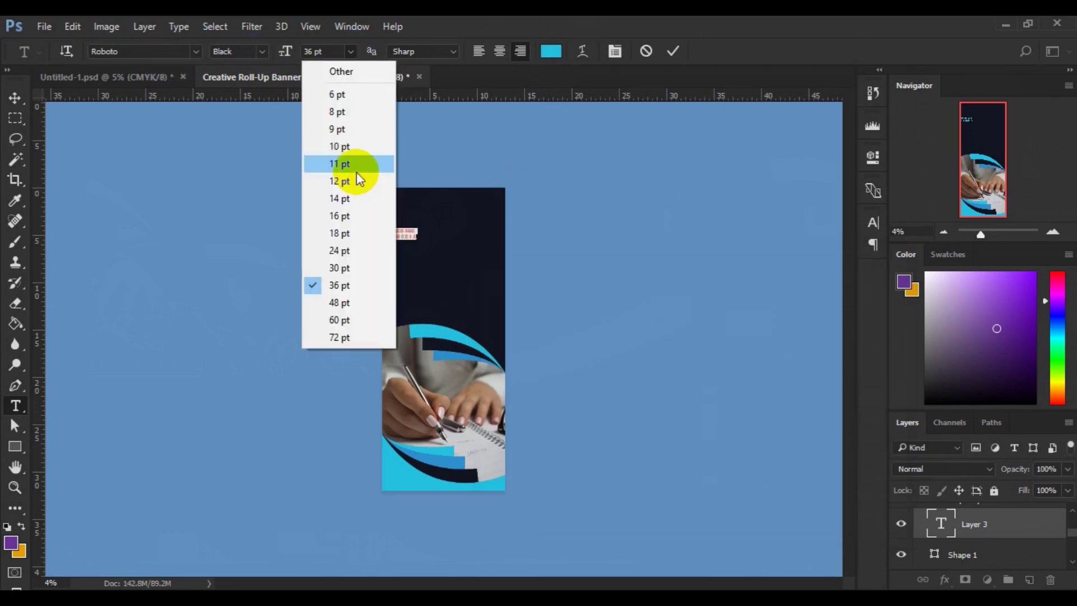
left_click(350, 336)
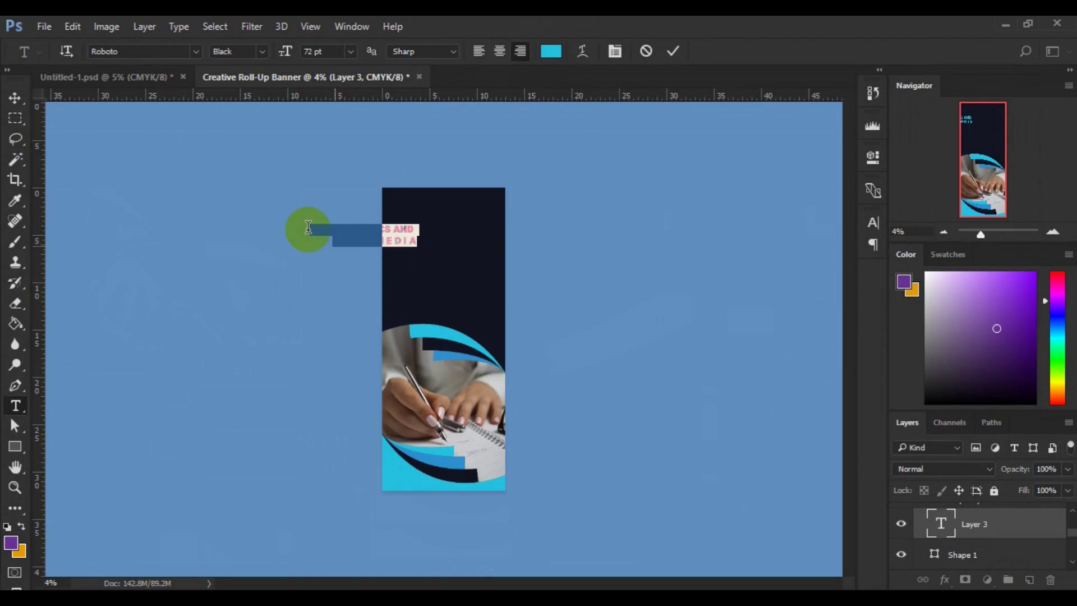
left_click(499, 51)
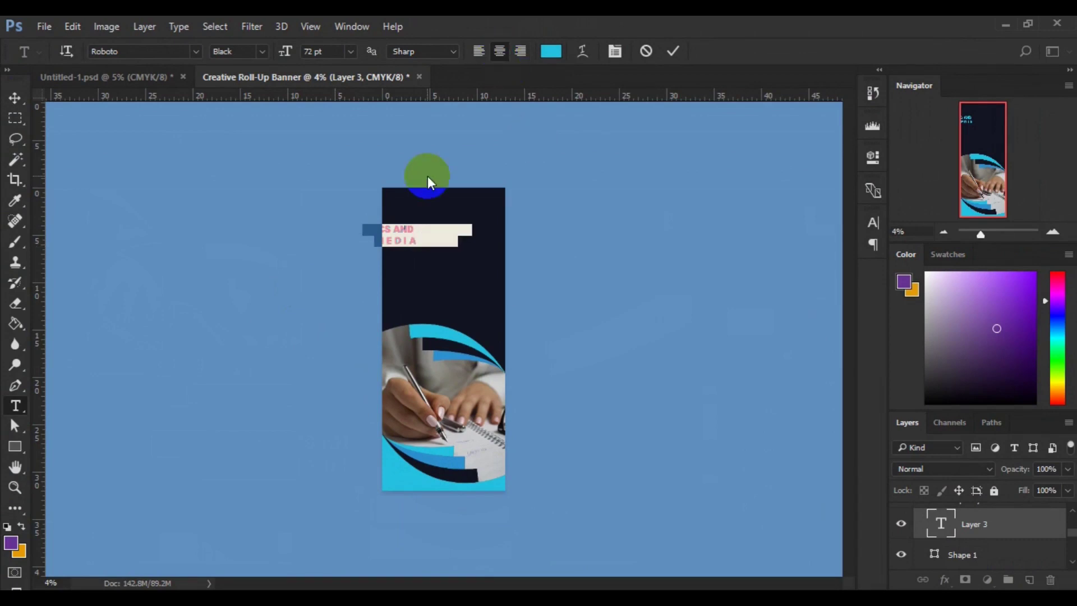
Recolour the heading's second line, MULTIMEDIA, yellow #dfdd23.
left_click(377, 242)
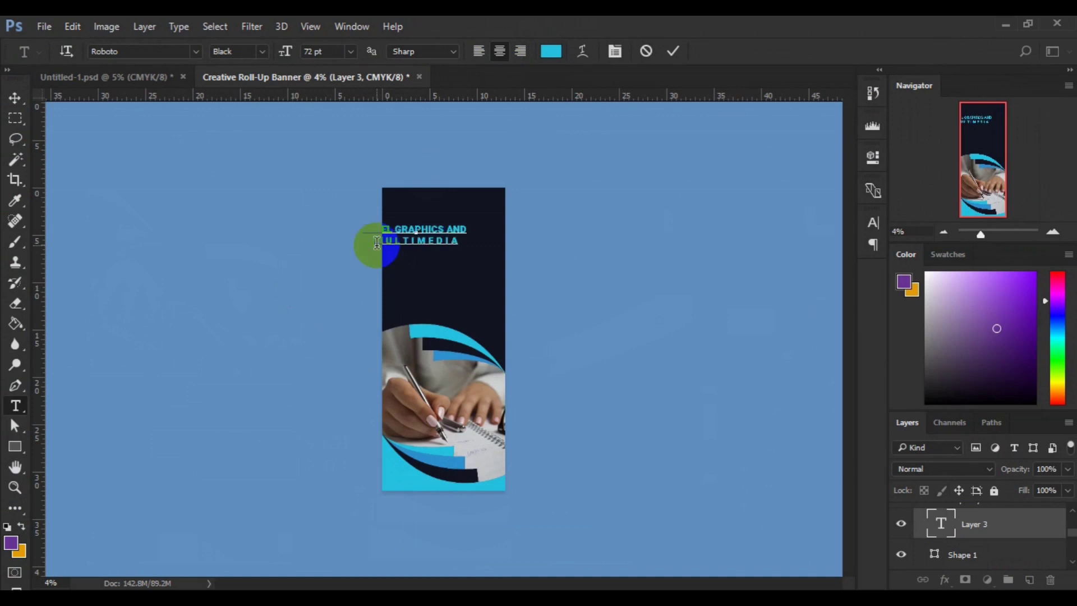
double_click(377, 242)
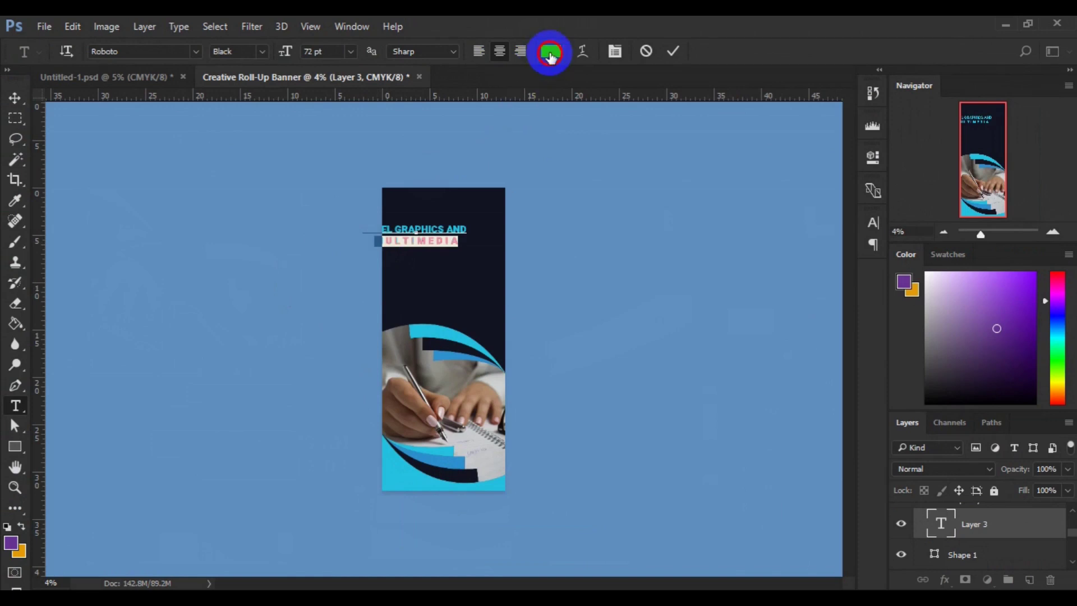
left_click(551, 52)
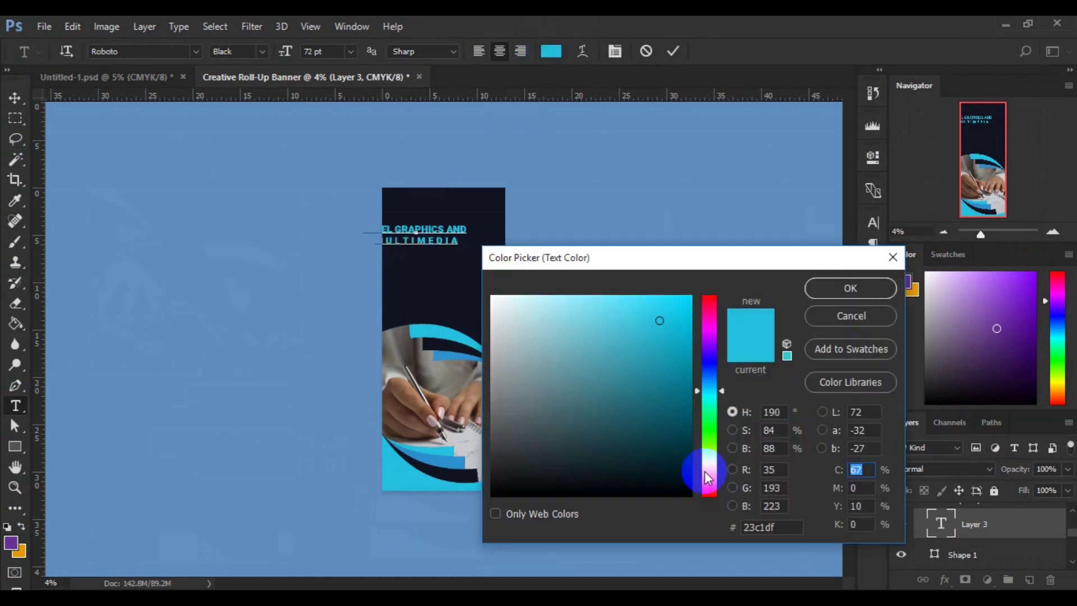
left_click_drag(707, 477, 706, 464)
left_click(828, 297)
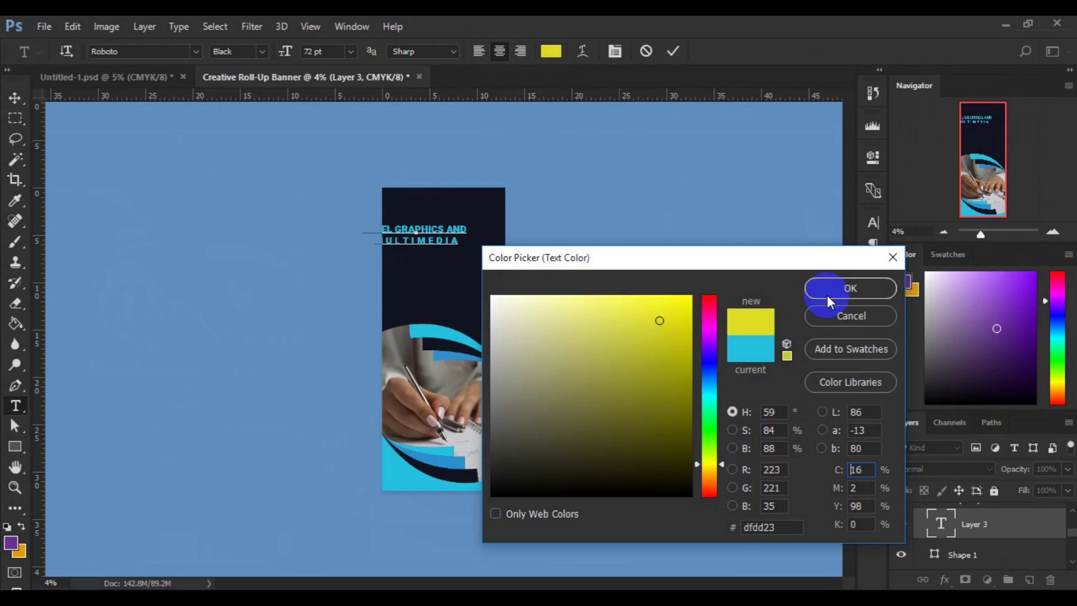
left_click(17, 96)
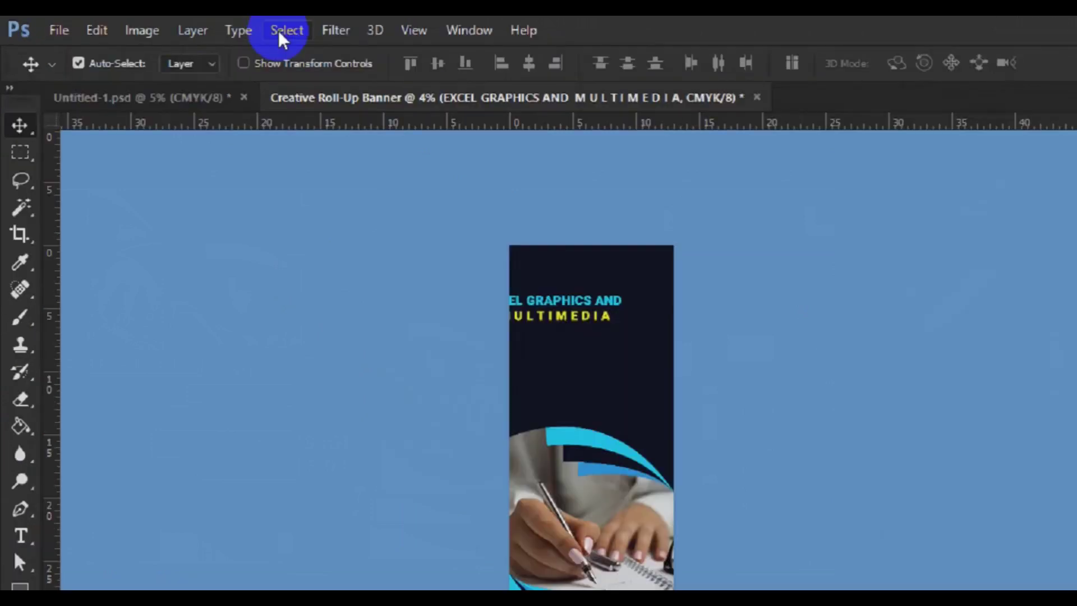
Align the heading to the canvas's horizontal centre and top edge.
left_click(213, 28)
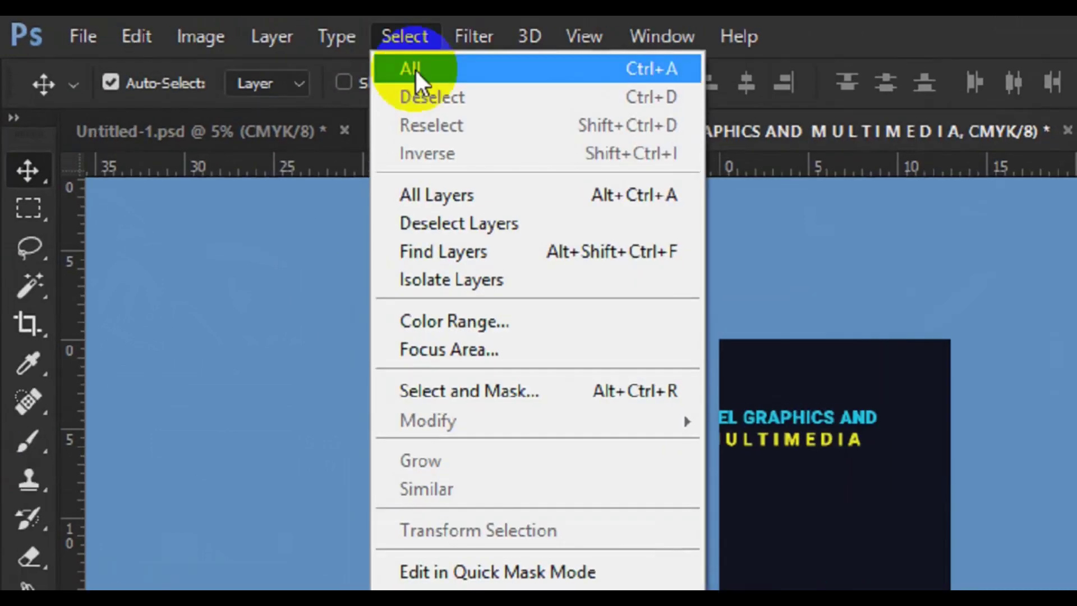
left_click(415, 68)
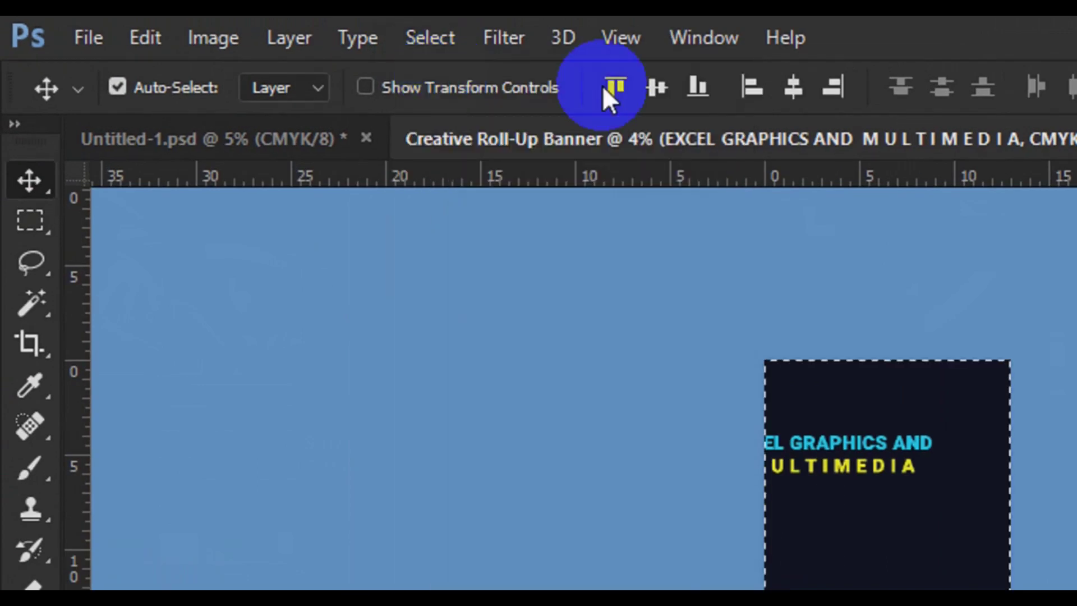
left_click(777, 88)
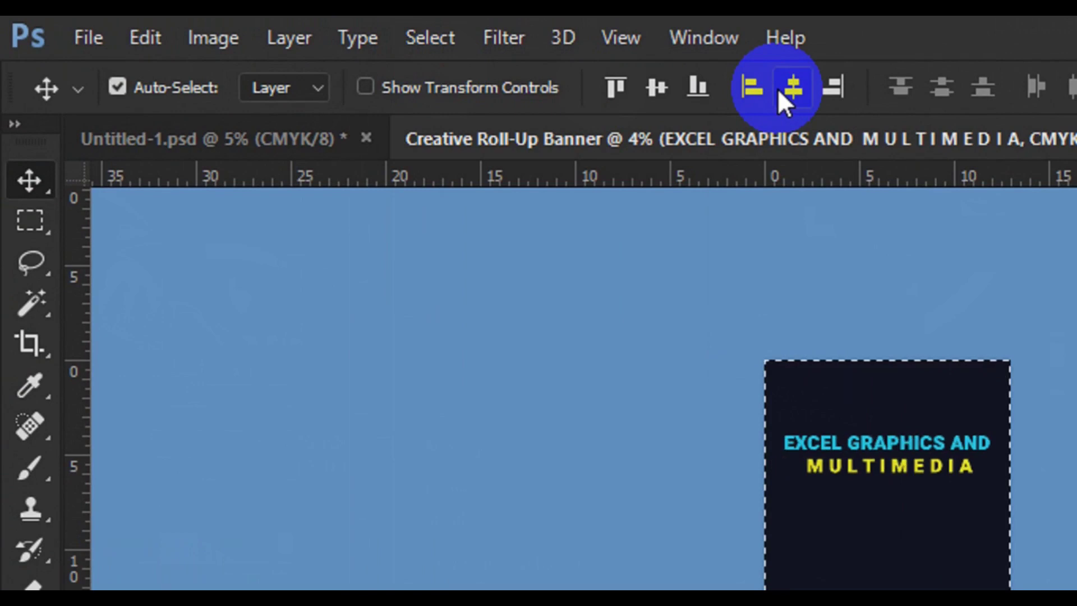
left_click(617, 88)
left_click(622, 90)
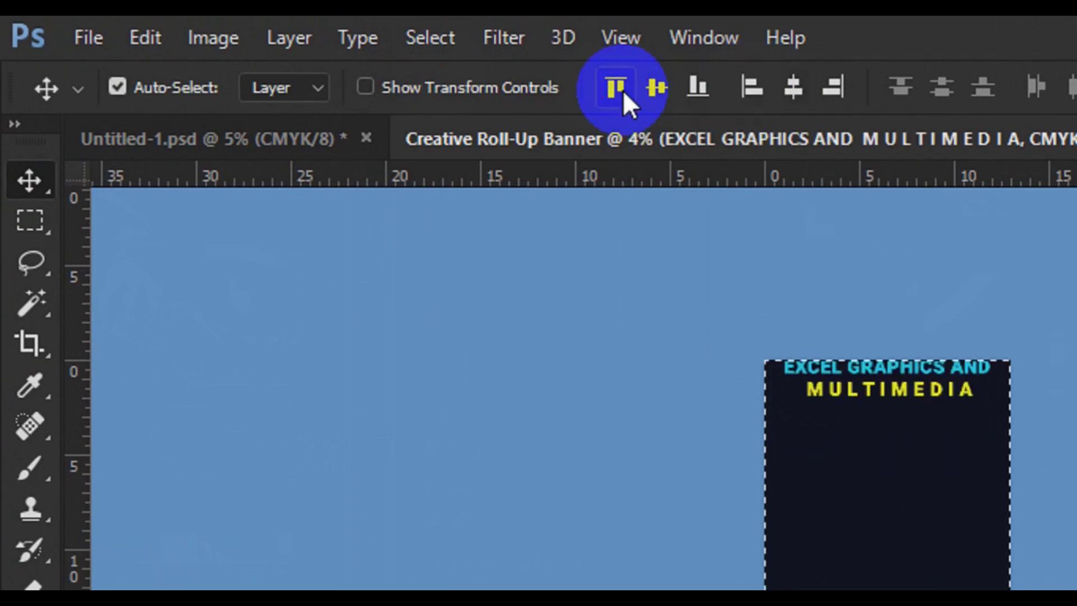
left_click(463, 47)
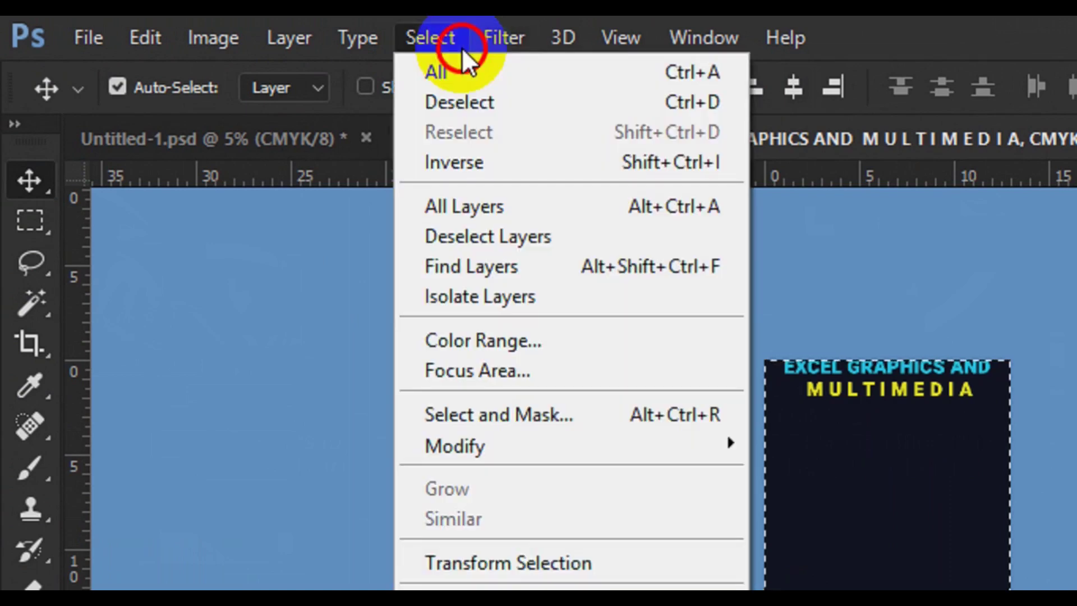
left_click(503, 109)
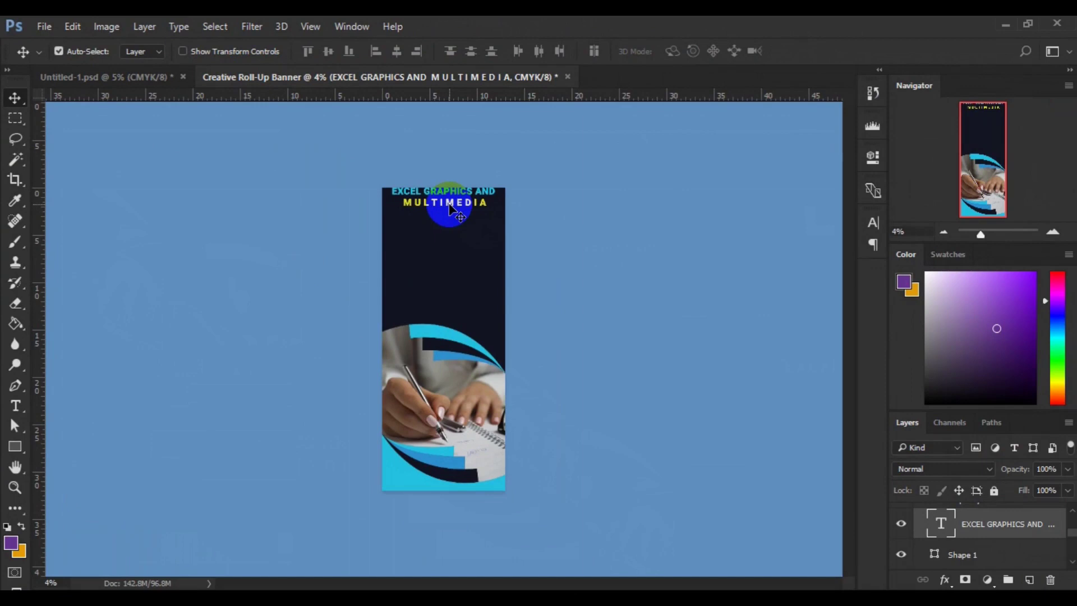
Nudge the heading slightly down from the top edge.
left_click_drag(450, 207, 450, 209)
key("shift+Down")
key("shift+Down")
key("shift+Down")
key("shift+Down")
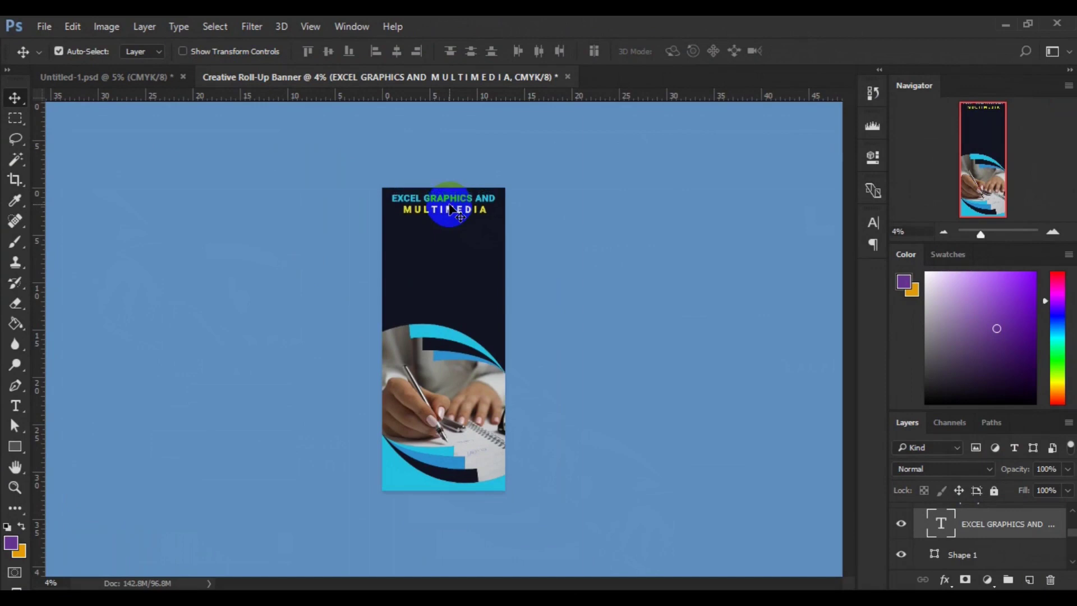
left_click_drag(450, 208, 450, 209)
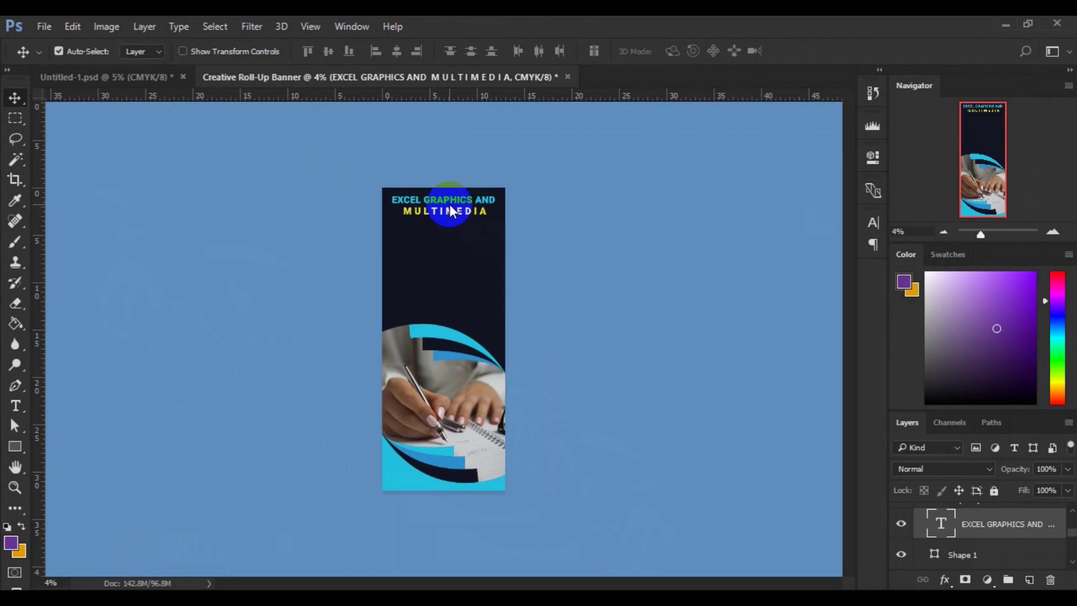